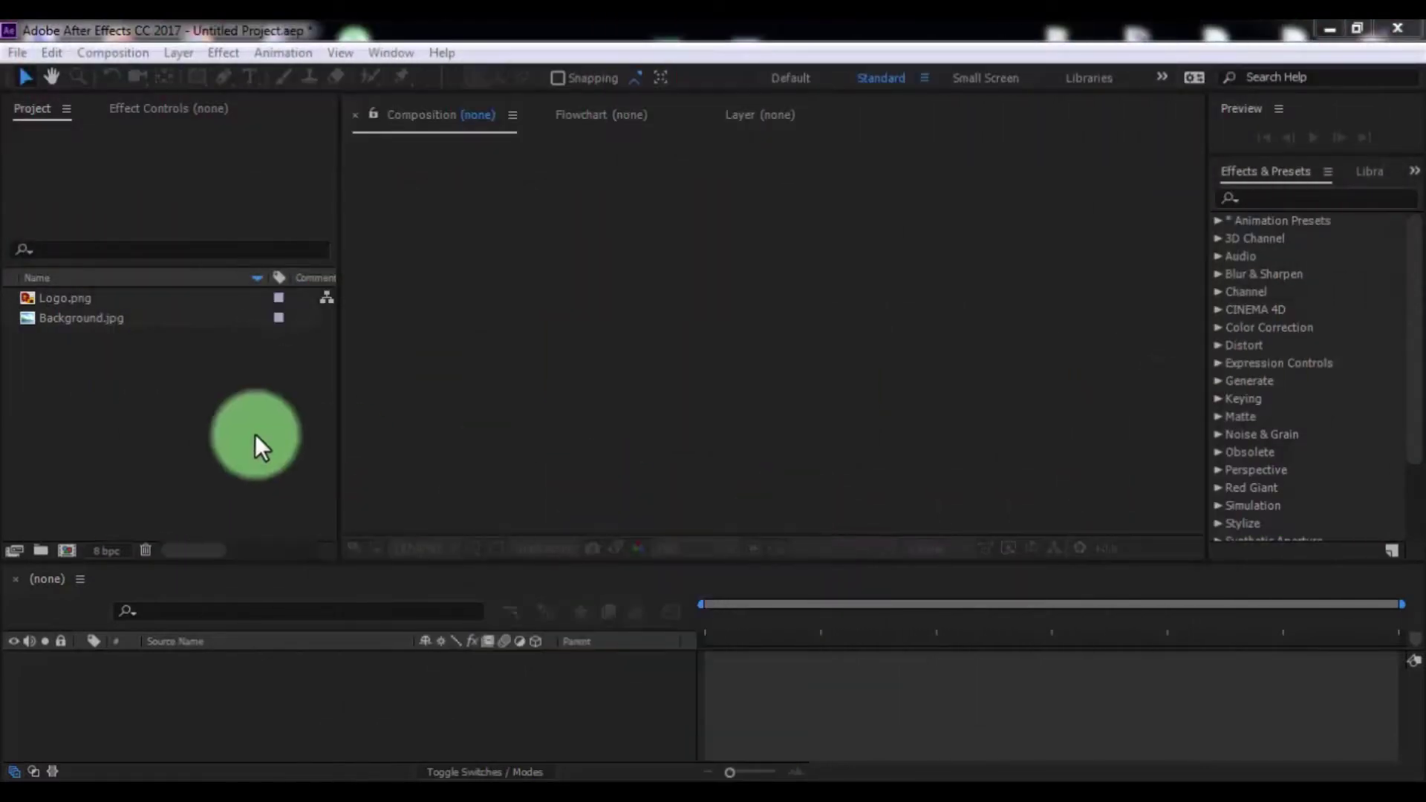
Step: Make an HDTV 1080 29.97 fps composition called 'Animation' with a 5-second duration
{"action": "left_click", "coordinate": [140, 56]}
{"action": "left_click", "coordinate": [141, 75]}
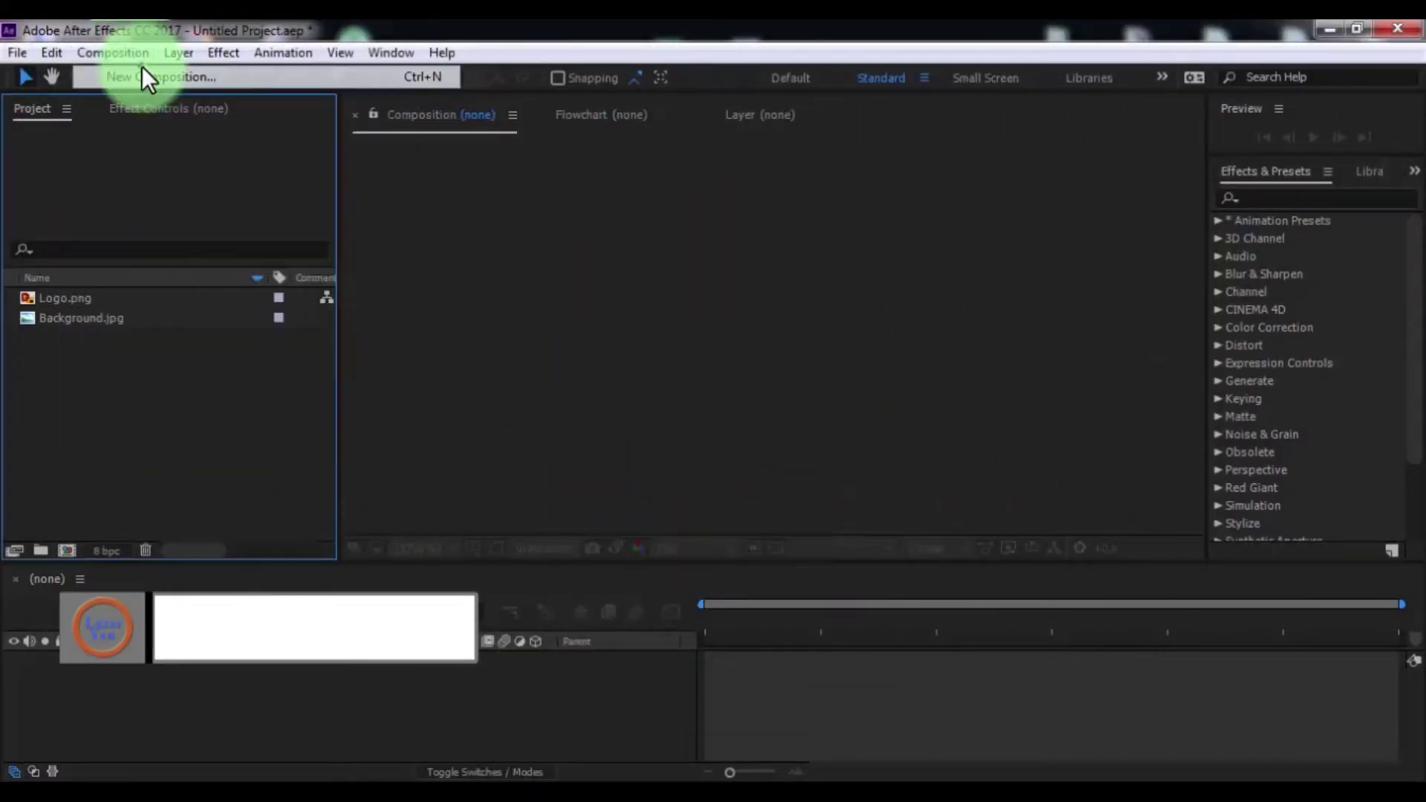
{"action": "type", "text": "Animation"}
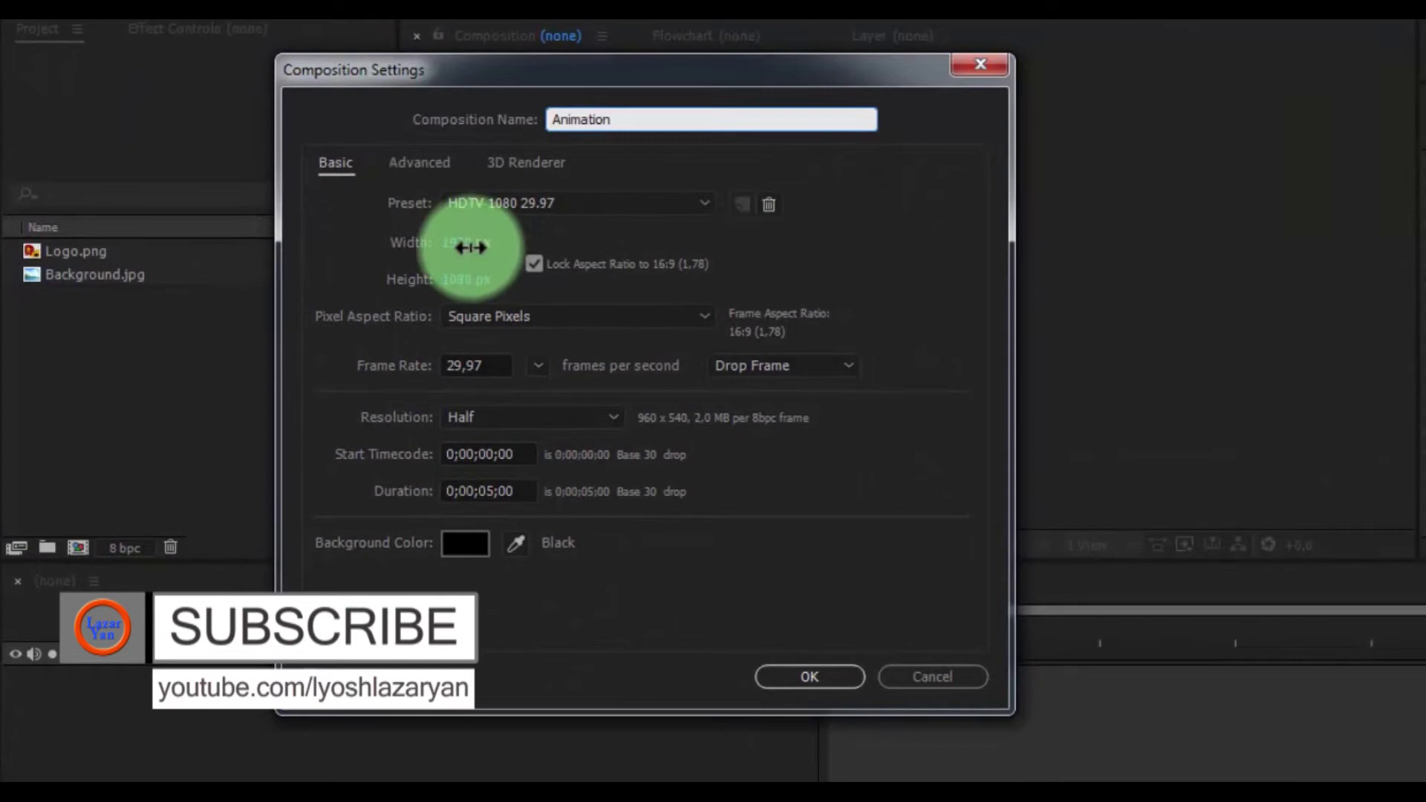
{"action": "left_click", "coordinate": [450, 491]}
{"action": "left_click", "coordinate": [787, 676]}
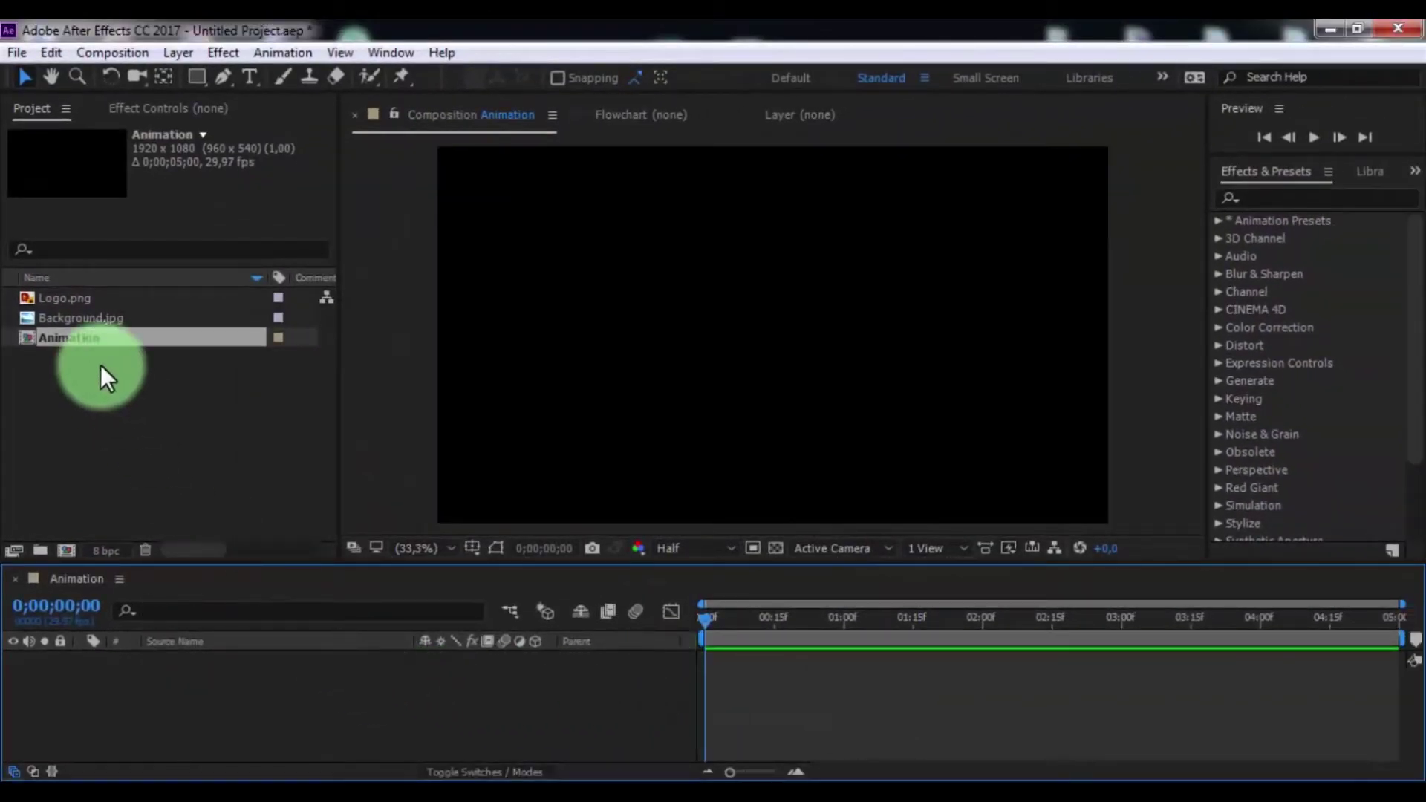
Step: Place Background.jpg in the timeline and add a new empty shape layer
{"action": "left_click_drag", "start_coordinate": [59, 317], "coordinate": [164, 696]}
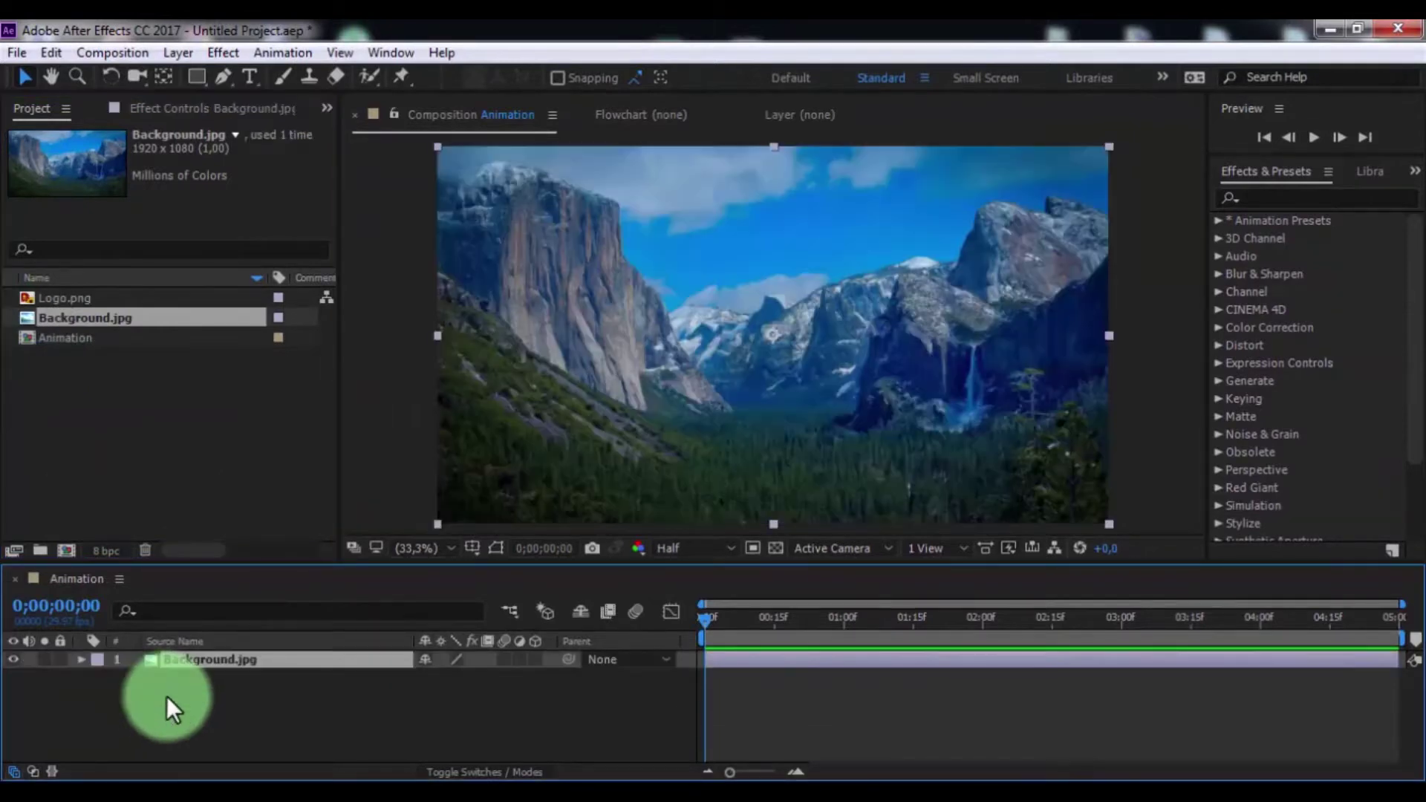
{"action": "left_click", "coordinate": [193, 712]}
{"action": "right_click", "coordinate": [193, 712]}
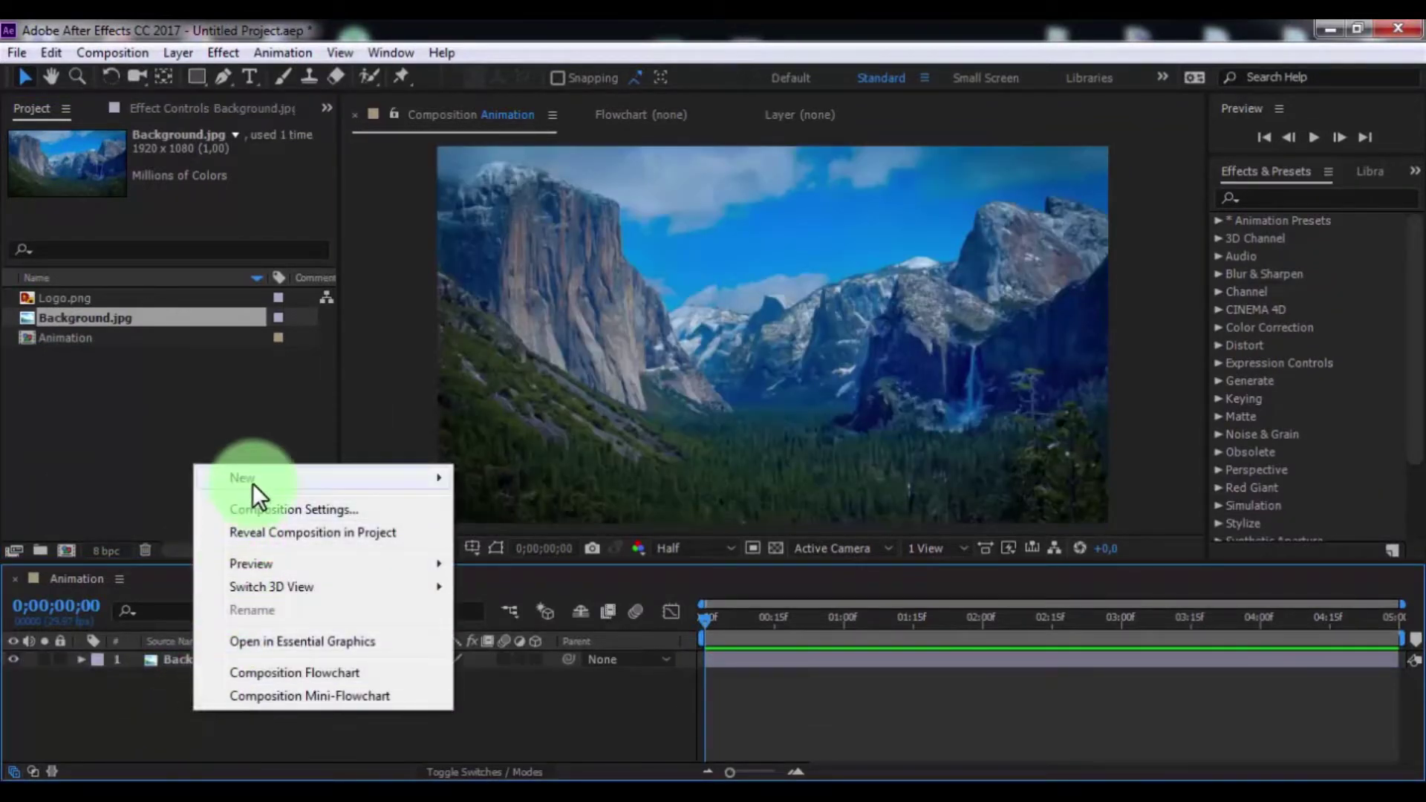
{"action": "left_click", "coordinate": [542, 626]}
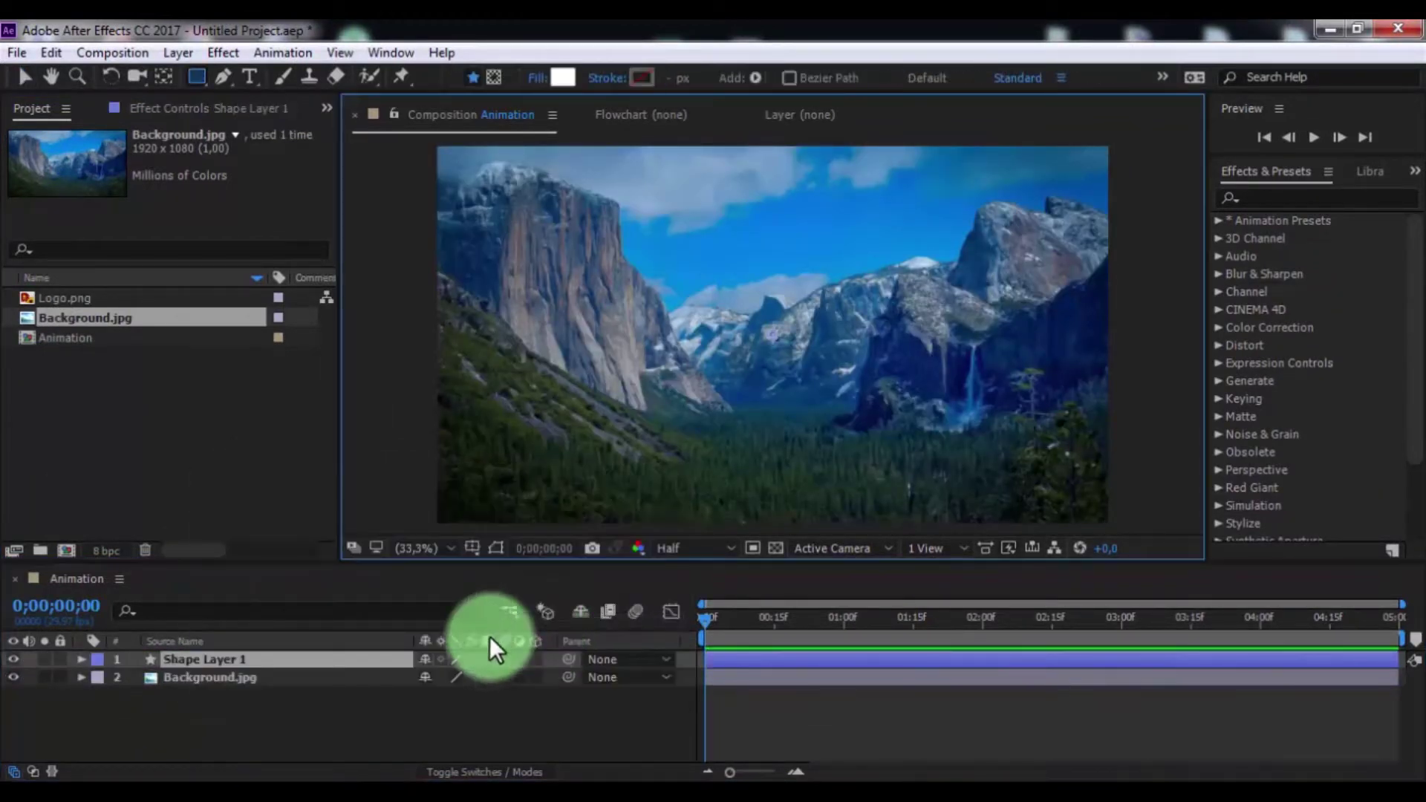
Step: Add a rectangle path to the shape layer and set its size to 520
{"action": "left_click", "coordinate": [80, 660]}
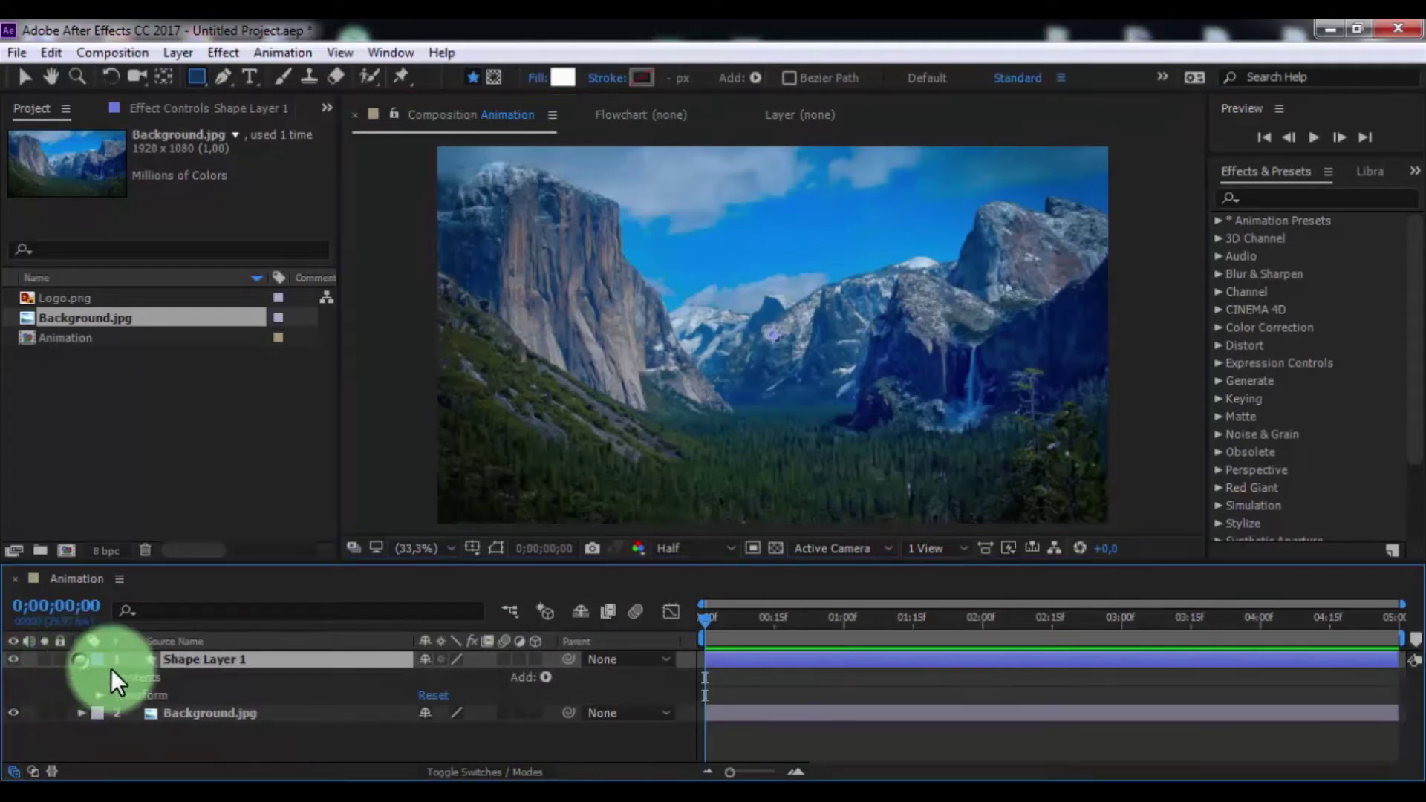
{"action": "left_click", "coordinate": [536, 677]}
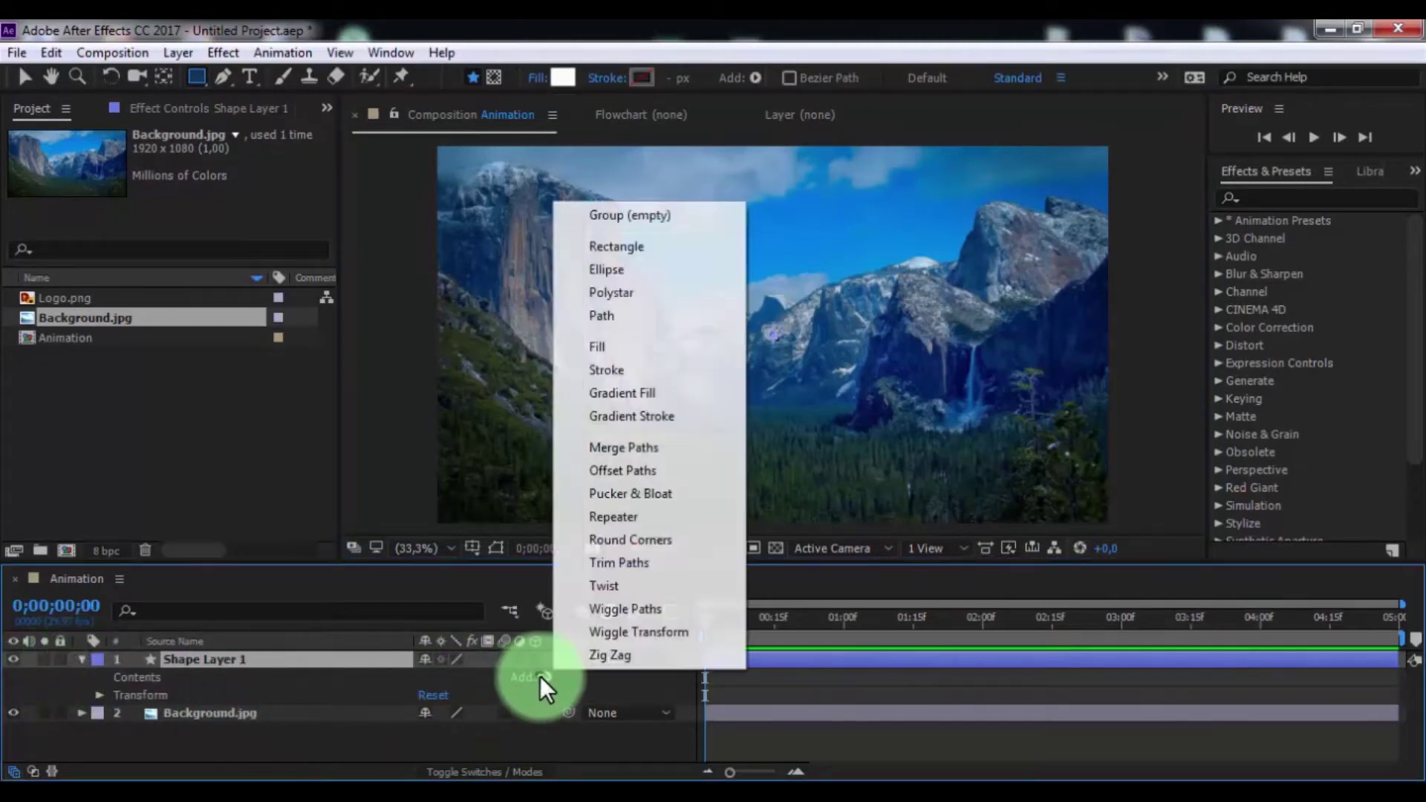
{"action": "left_click", "coordinate": [632, 254]}
{"action": "left_click", "coordinate": [118, 695]}
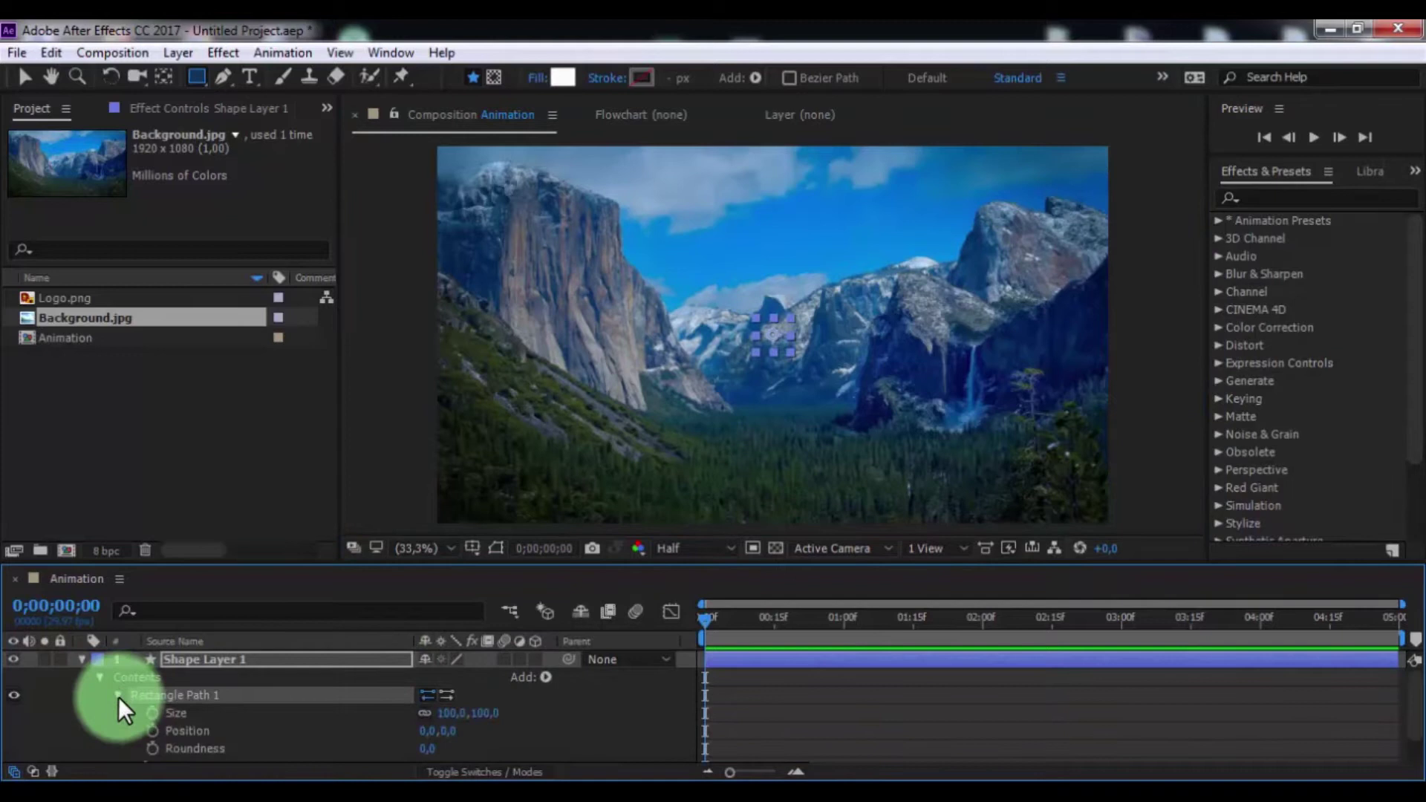
{"action": "left_click", "coordinate": [450, 713]}
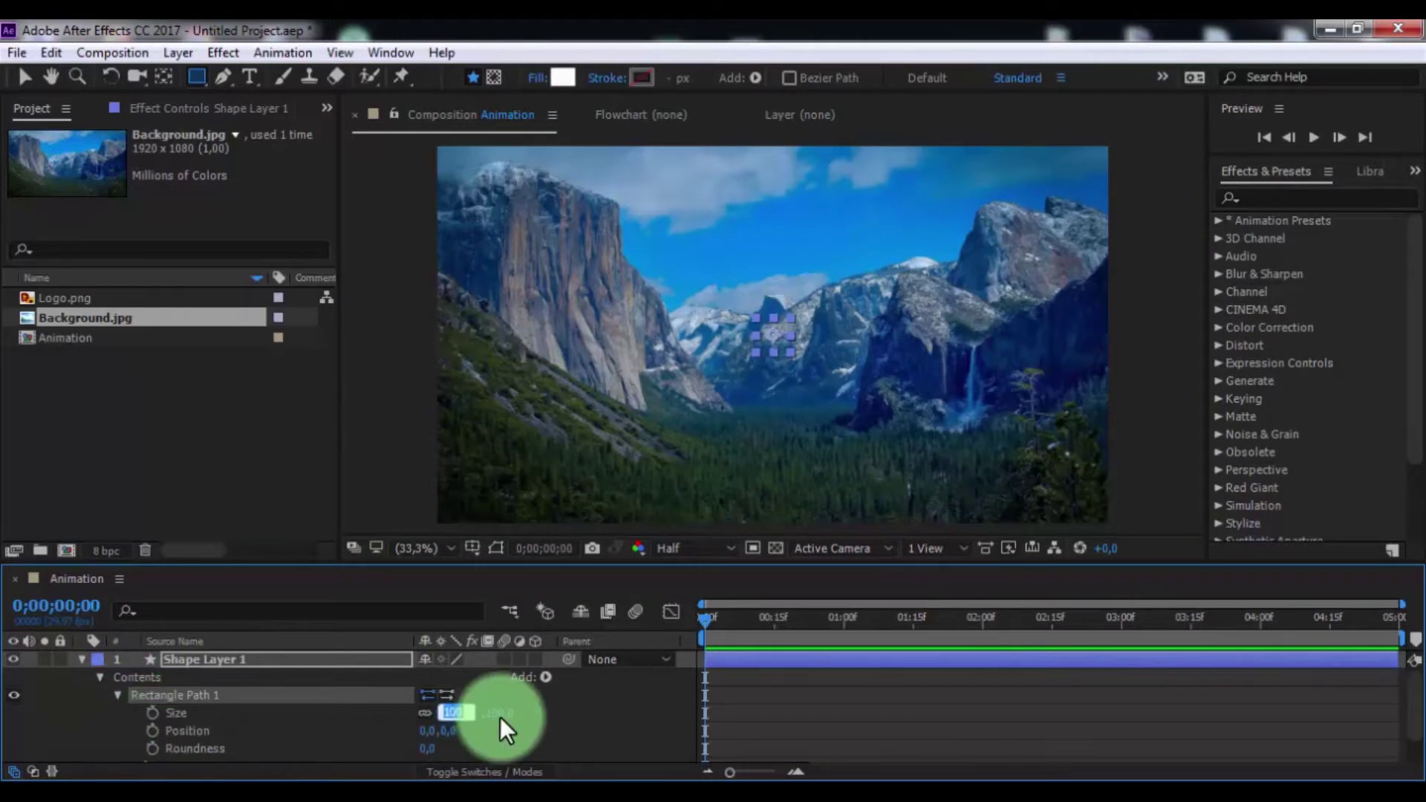
{"action": "type", "text": "520"}
{"action": "key", "text": "Return"}
Step: Add a Fill to the rectangle and set its colour to white (FFFFFF)
{"action": "left_click", "coordinate": [527, 705]}
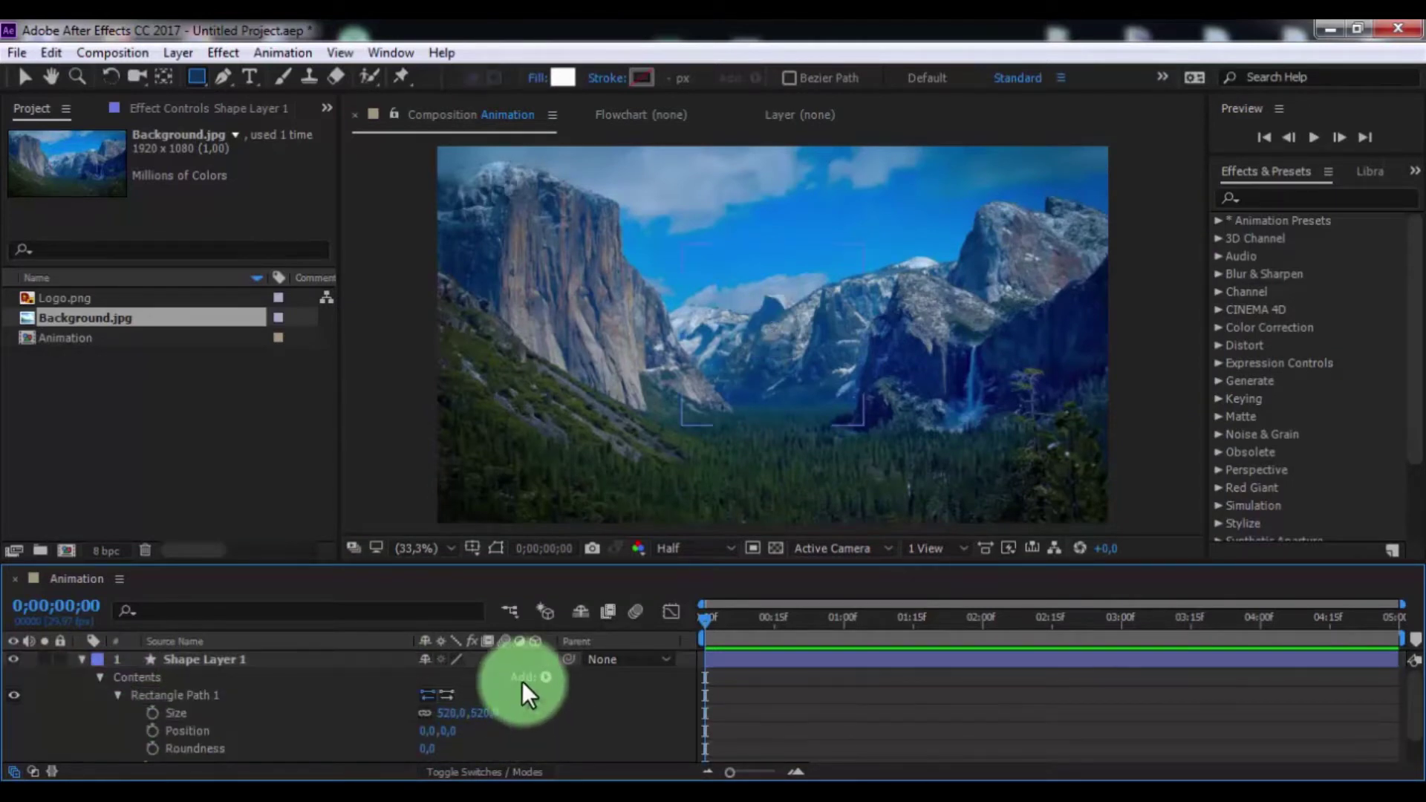
{"action": "left_click", "coordinate": [544, 677]}
{"action": "left_click", "coordinate": [626, 342]}
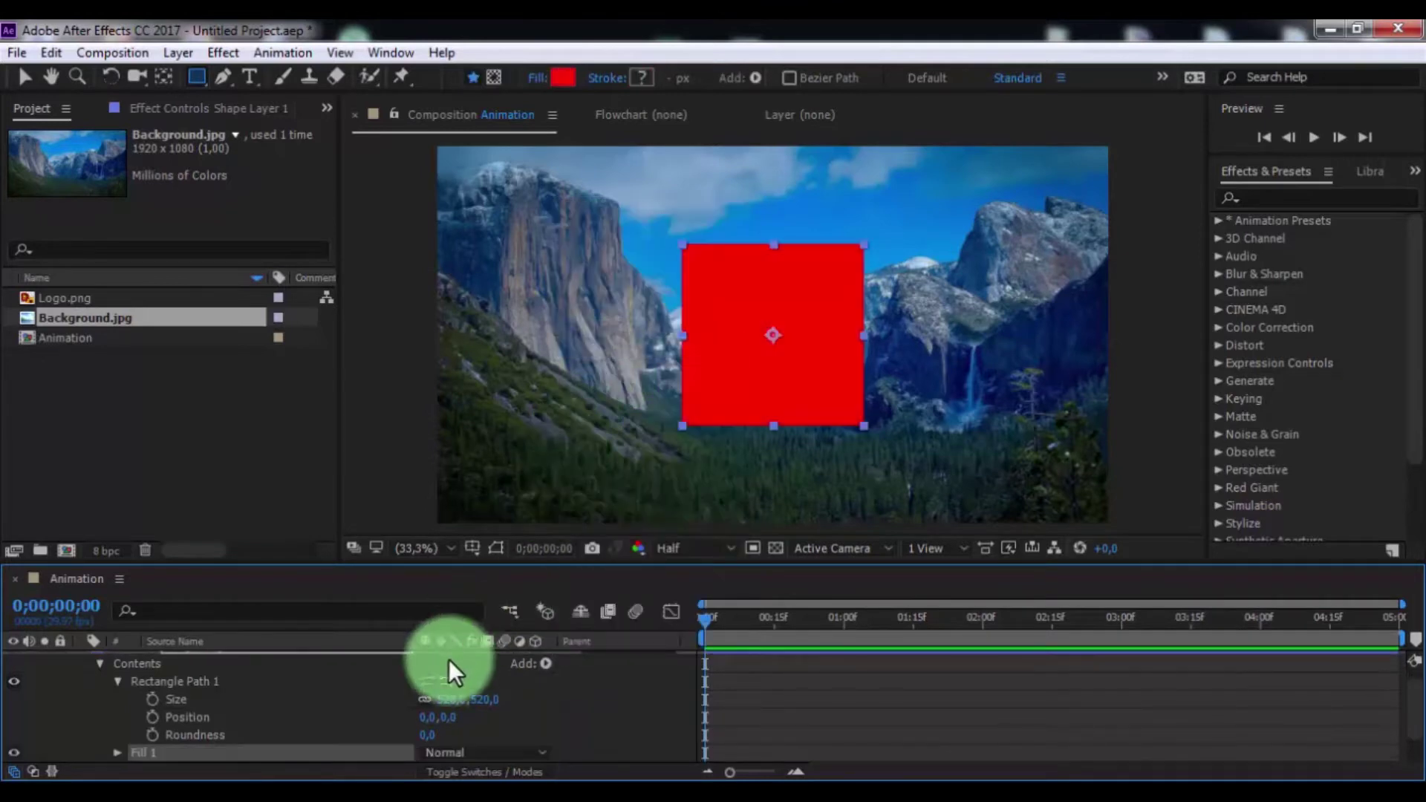
{"action": "scroll", "coordinate": [222, 714], "scroll_direction": "down", "scroll_amount": 2}
{"action": "left_click", "coordinate": [117, 717]}
{"action": "scroll", "coordinate": [149, 717], "scroll_direction": "down", "scroll_amount": 2}
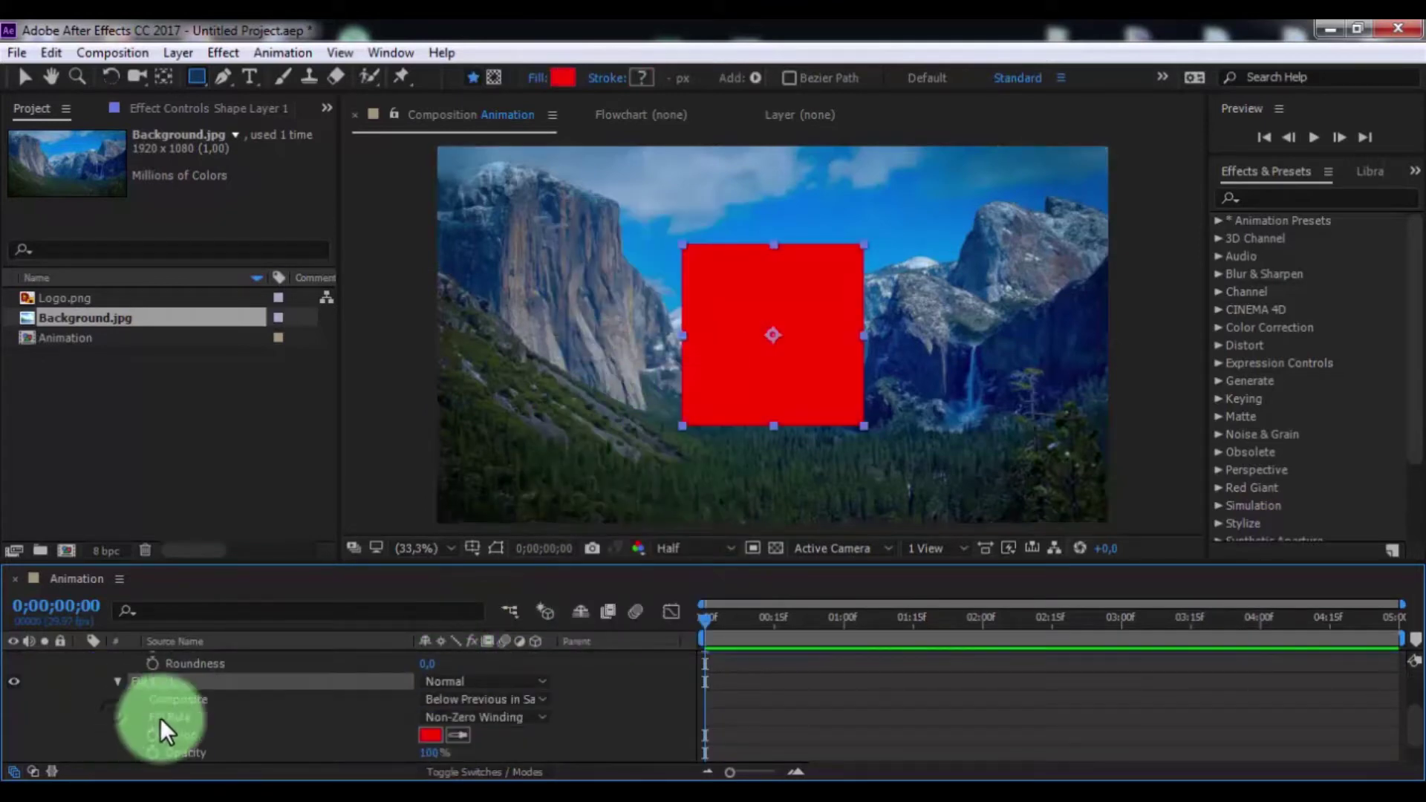
{"action": "left_click", "coordinate": [431, 736]}
{"action": "left_click_drag", "start_coordinate": [208, 393], "coordinate": [55, 277]}
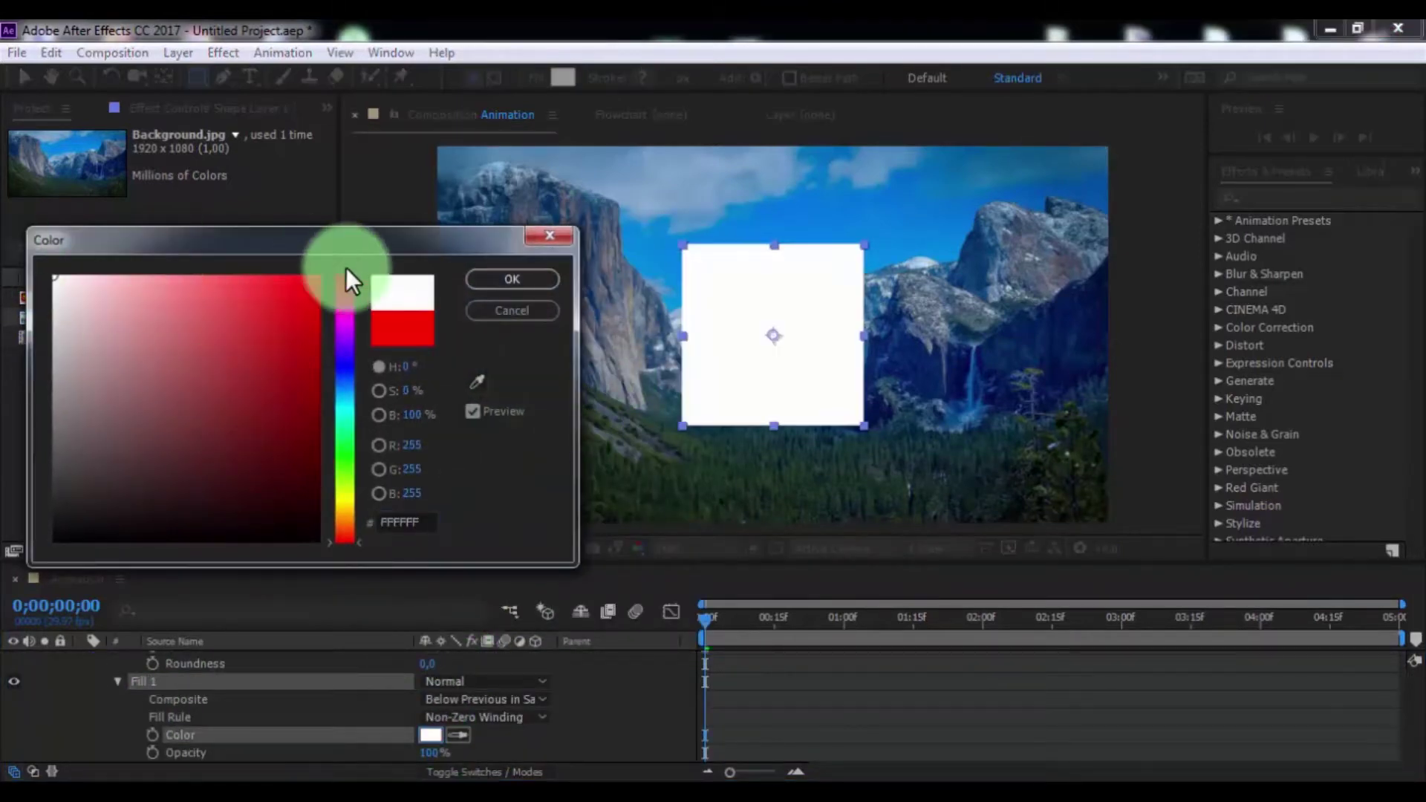
{"action": "left_click", "coordinate": [501, 283]}
{"action": "scroll", "coordinate": [141, 713], "scroll_direction": "up", "scroll_amount": 3}
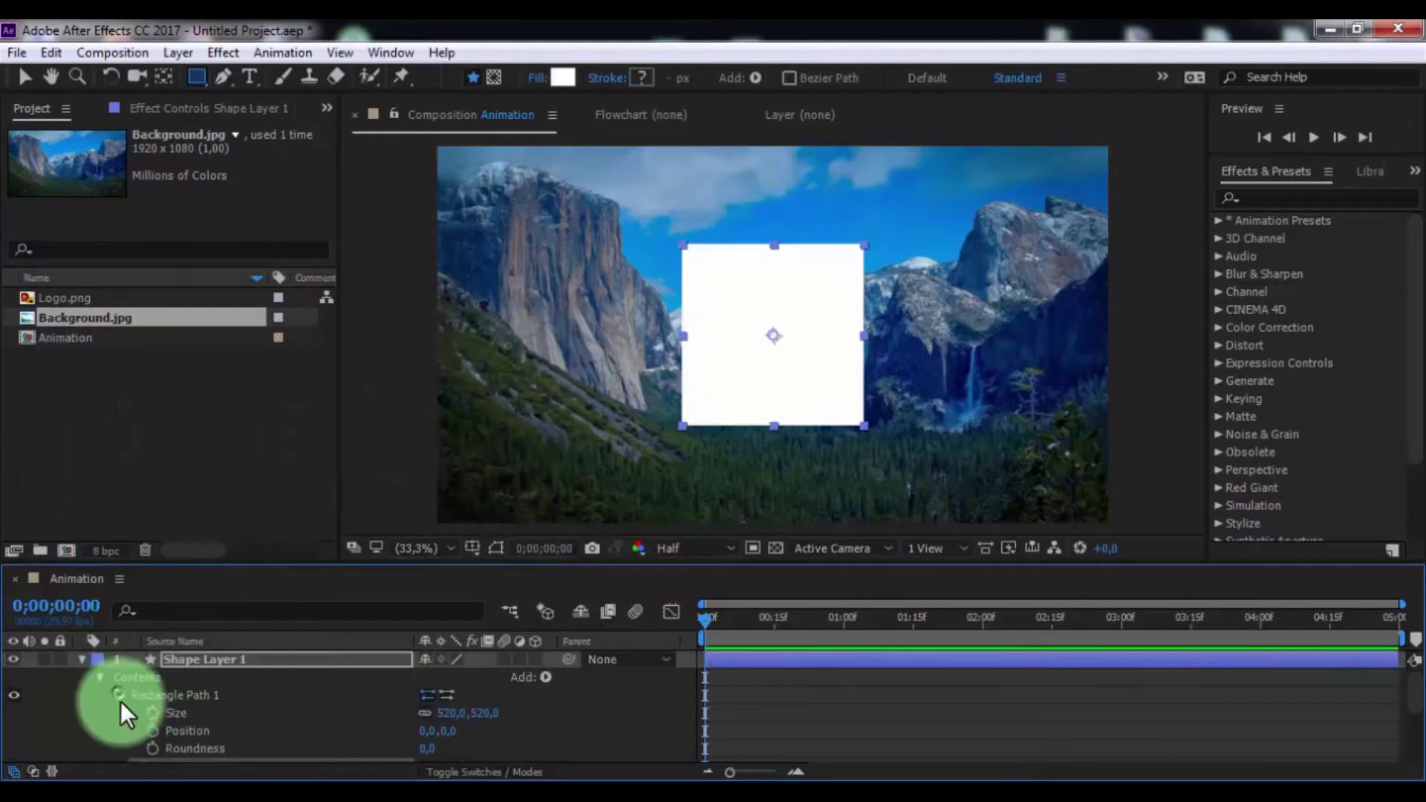
Step: Keyframe the rectangle's Position at 0, 0;15 and about 4;15, then duplicate Rectangle Path 1
{"action": "left_click", "coordinate": [152, 731]}
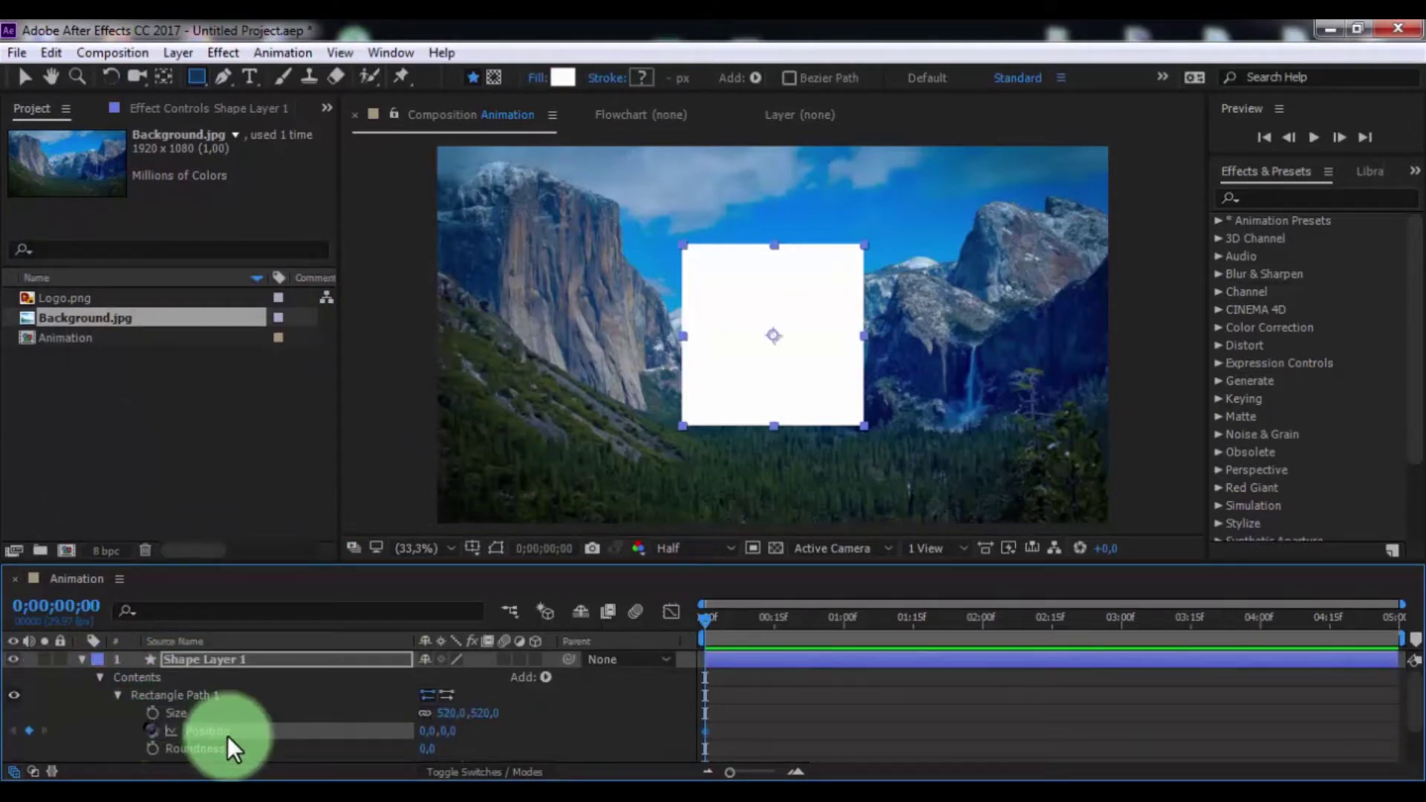
{"action": "left_click_drag", "start_coordinate": [710, 629], "coordinate": [773, 633]}
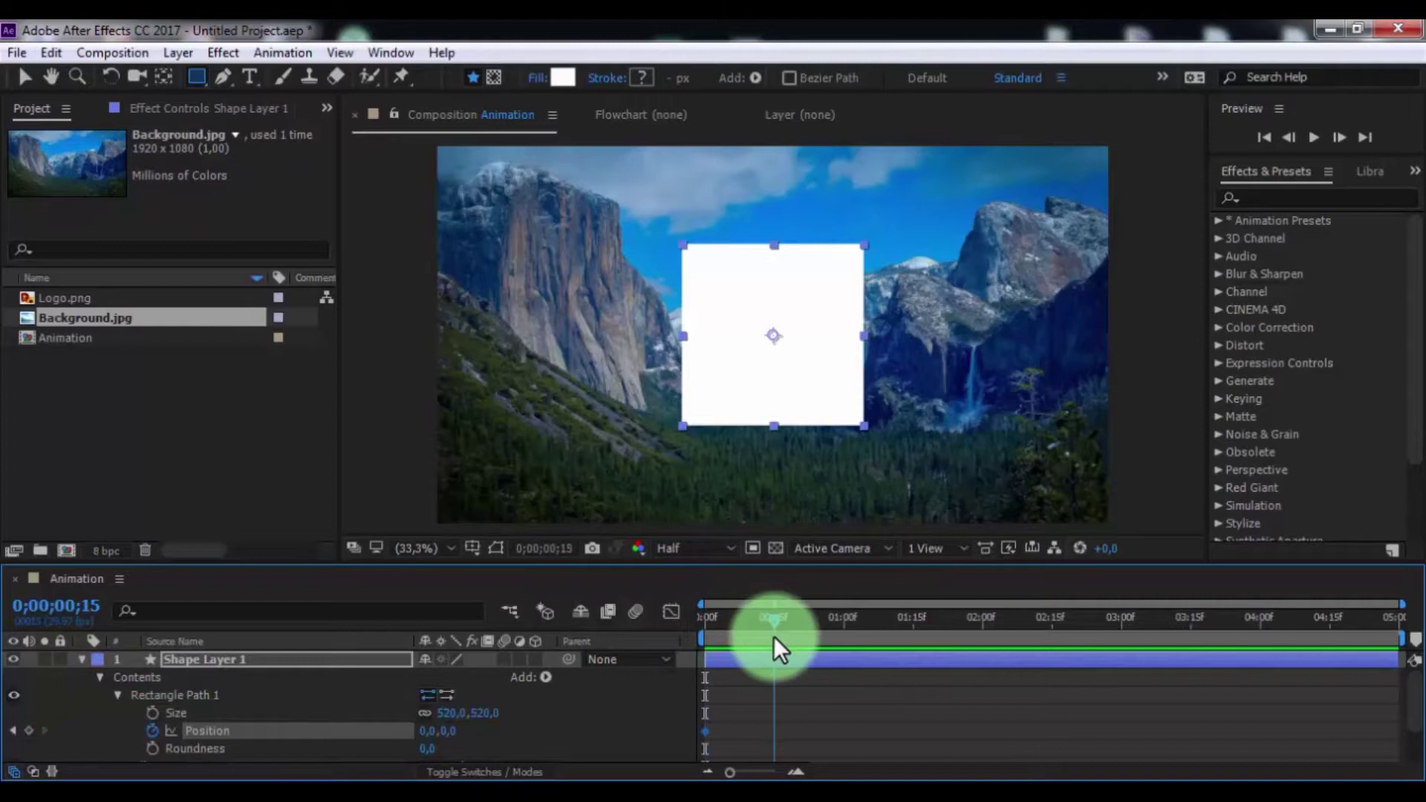
{"action": "left_click", "coordinate": [29, 731]}
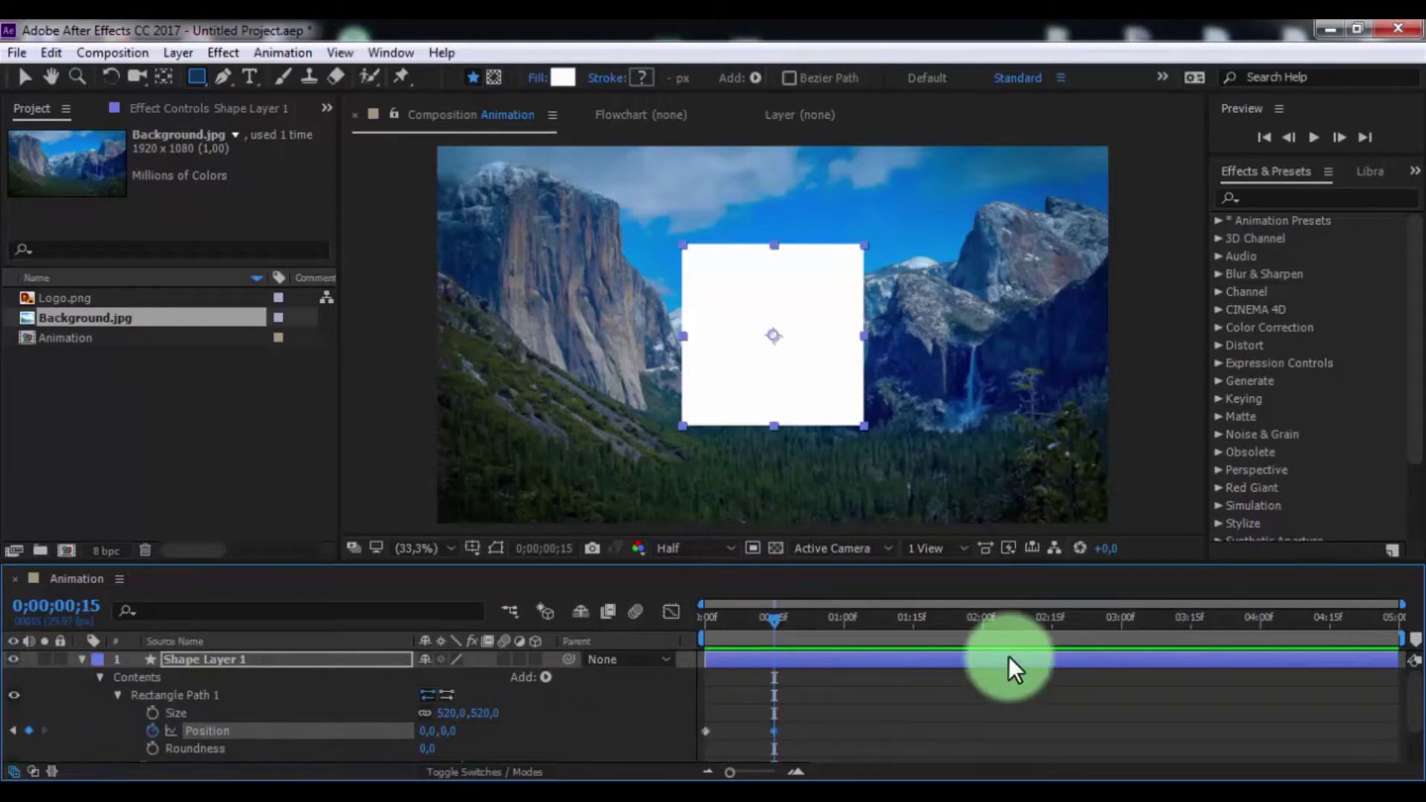
{"action": "left_click_drag", "start_coordinate": [773, 623], "coordinate": [1403, 654]}
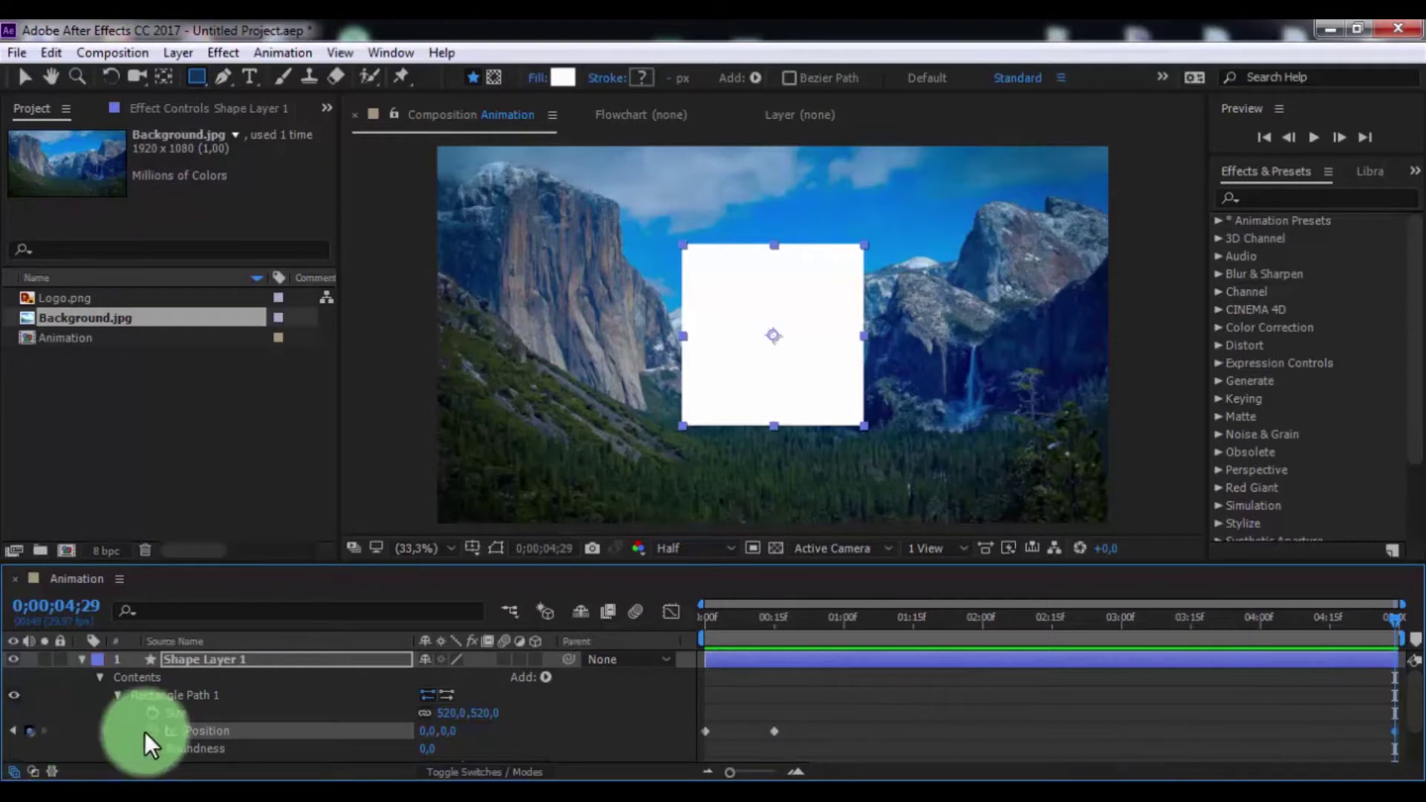
{"action": "left_click_drag", "start_coordinate": [1394, 618], "coordinate": [1330, 617]}
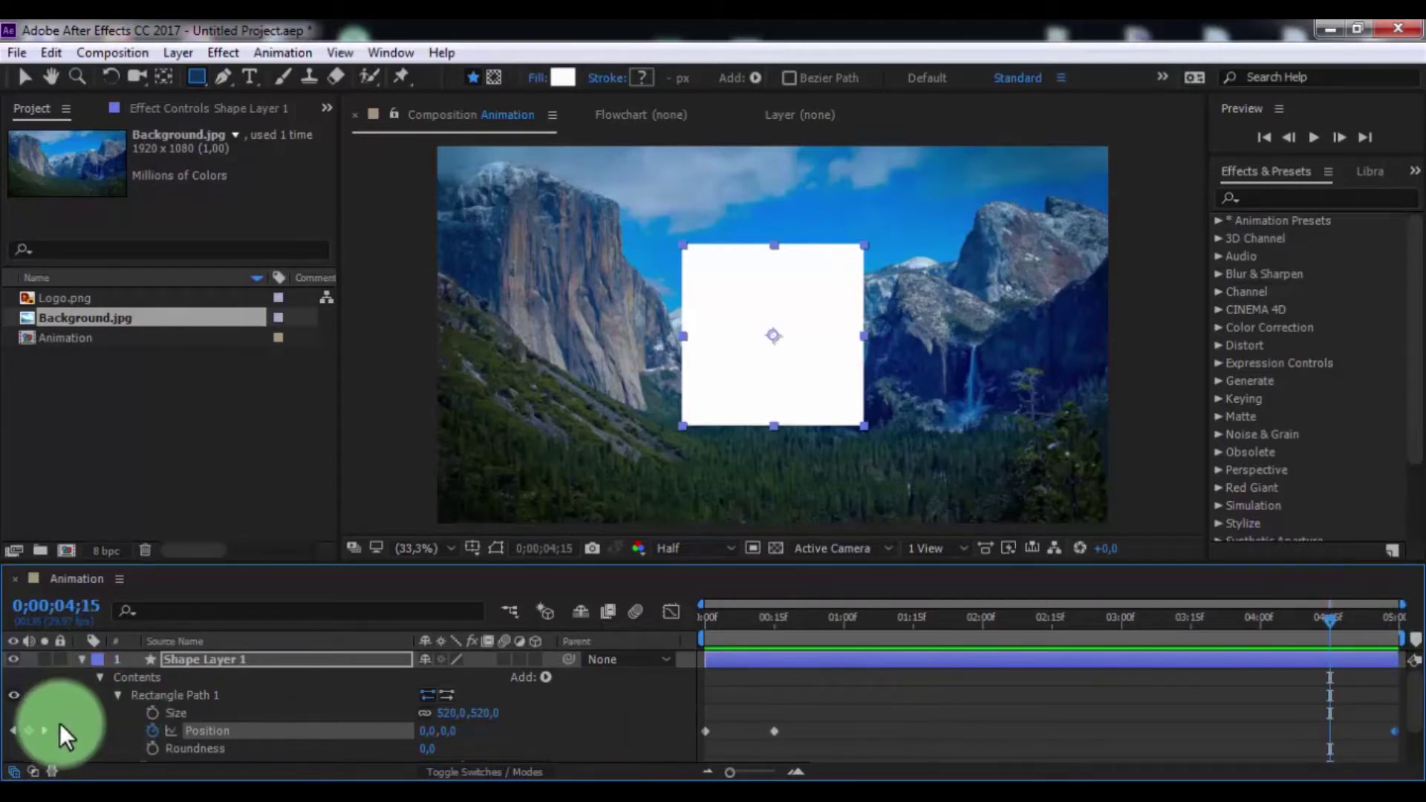
{"action": "left_click", "coordinate": [28, 731]}
{"action": "left_click", "coordinate": [167, 695]}
{"action": "key", "text": "ctrl+d"}
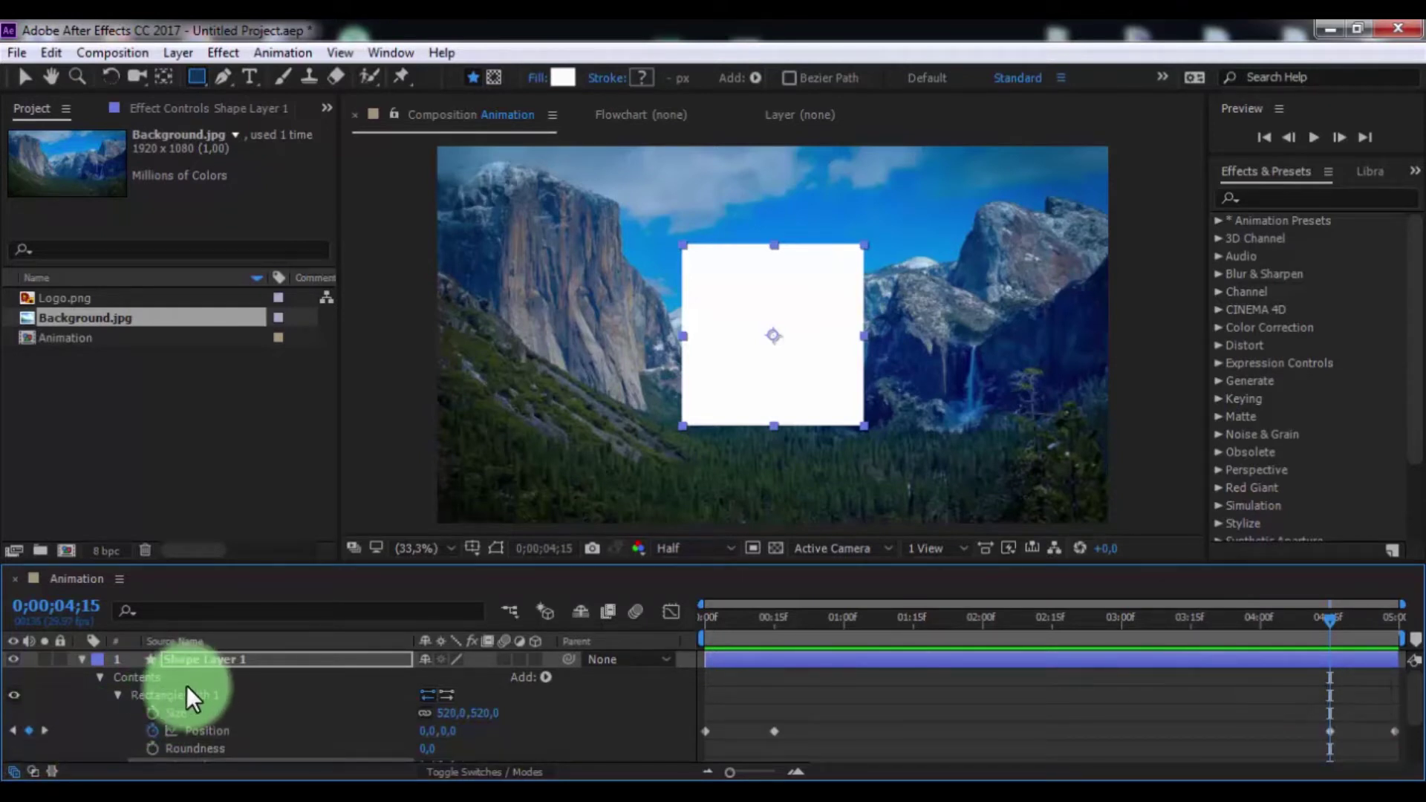
Step: Shift the top Position row's opening keyframes later, starting at frame 8
{"action": "key", "text": "u"}
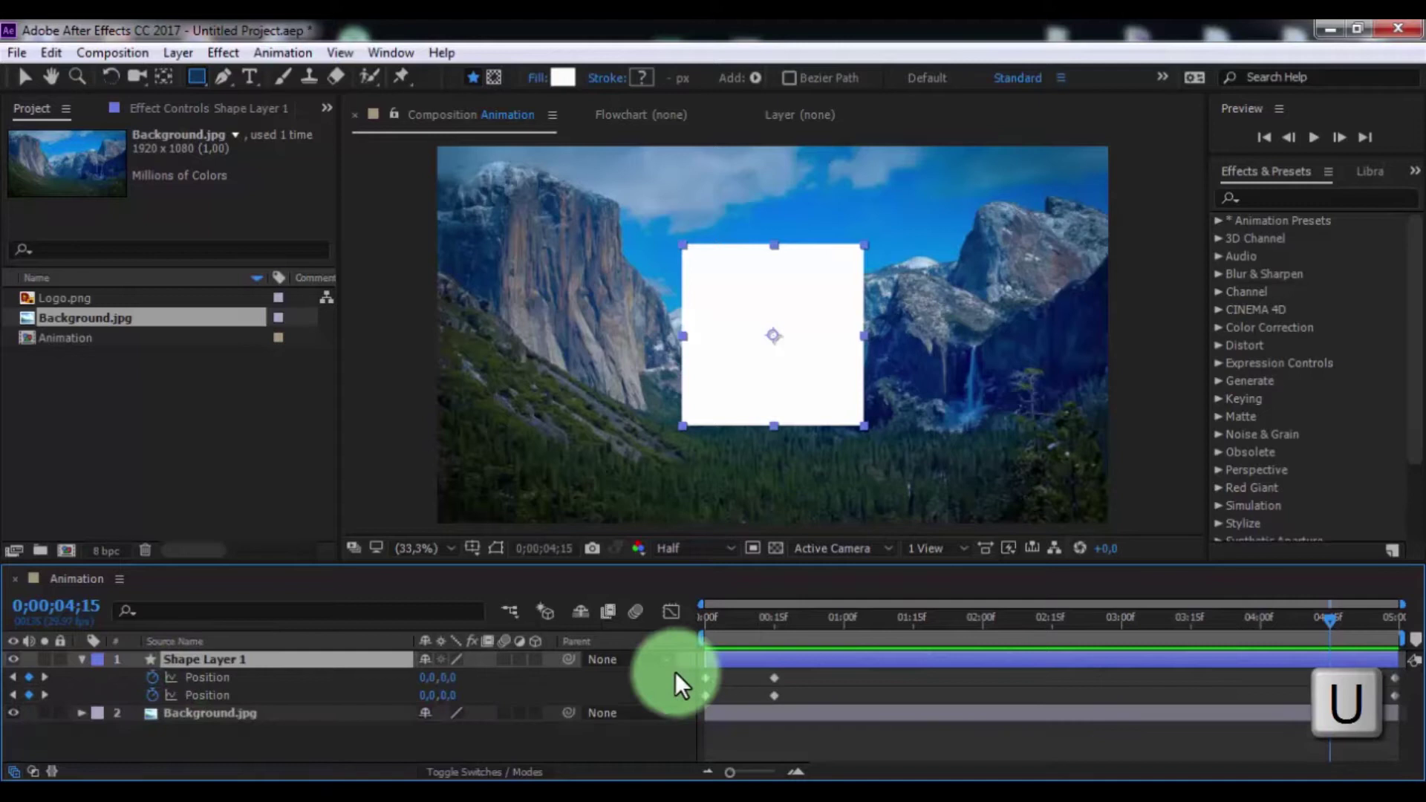
{"action": "left_click_drag", "start_coordinate": [809, 677], "coordinate": [701, 685]}
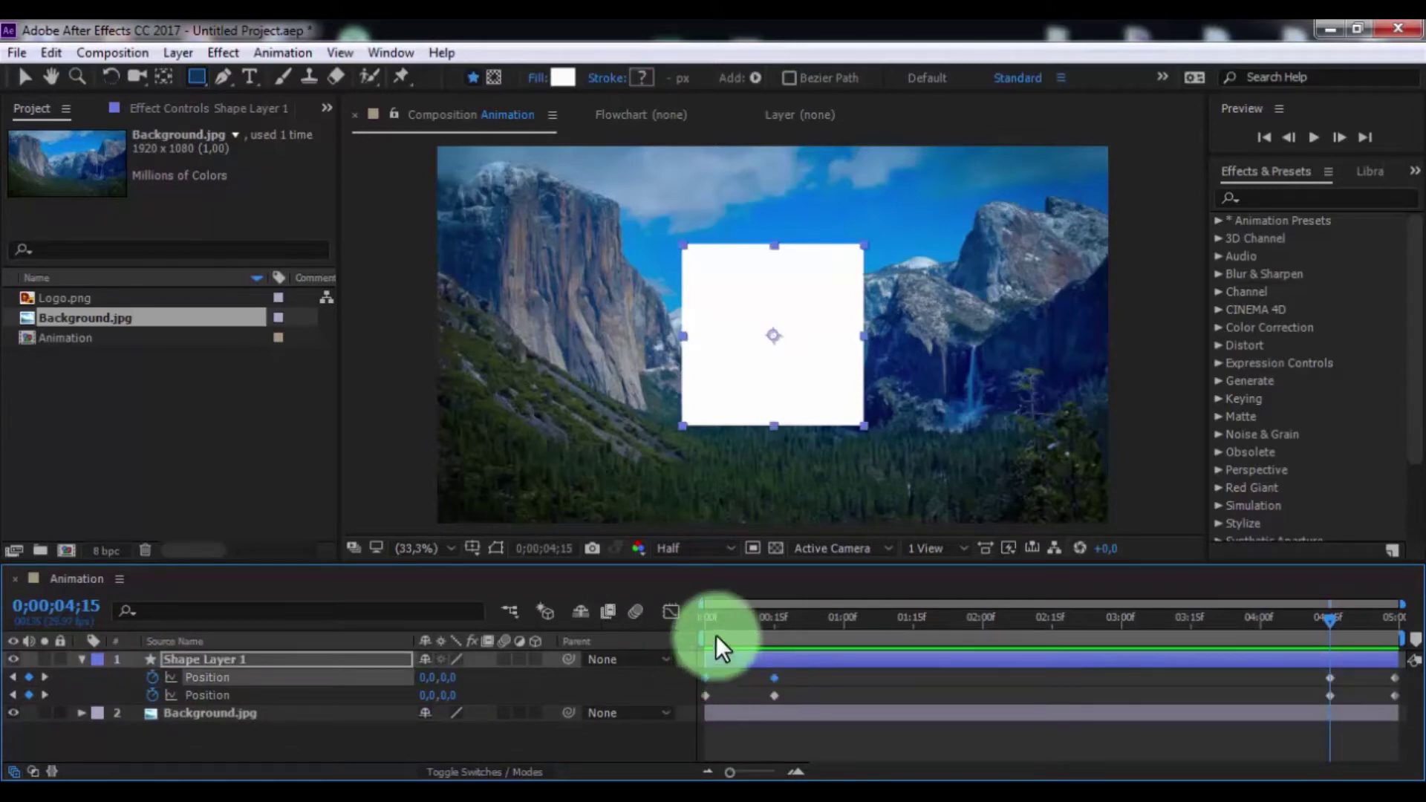
{"action": "left_click_drag", "start_coordinate": [706, 620], "coordinate": [742, 619]}
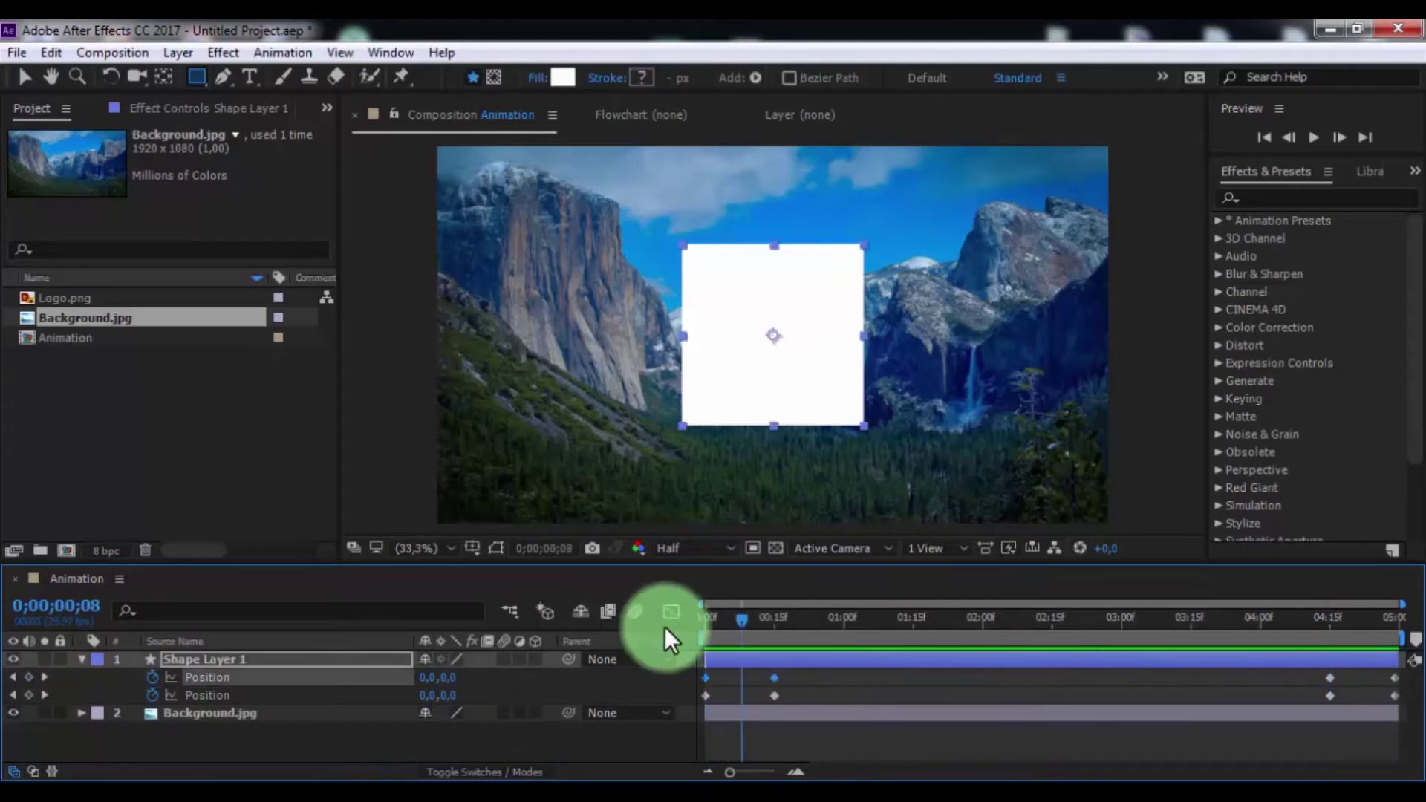
{"action": "mouse_move", "coordinate": [705, 679]}
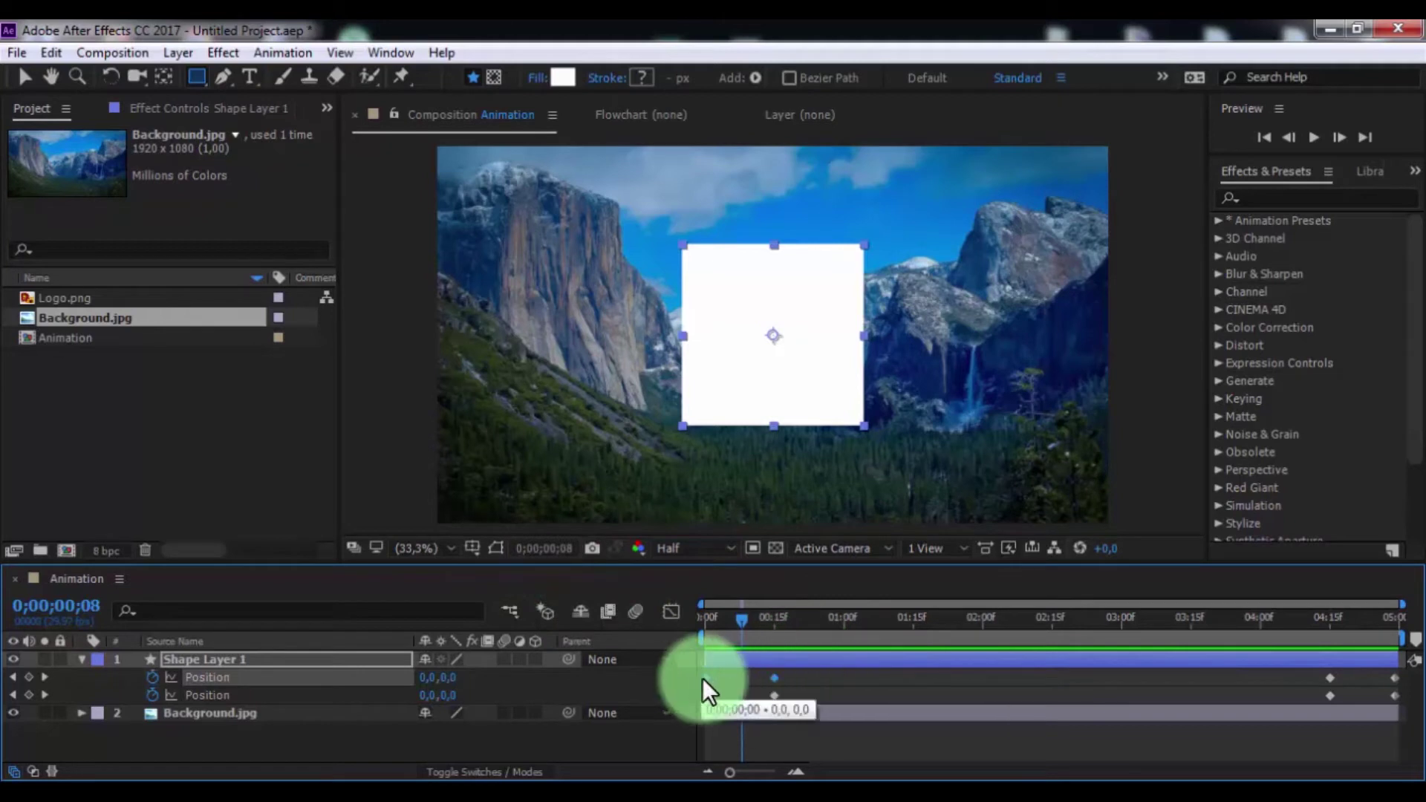
{"action": "left_click_drag", "start_coordinate": [704, 680], "coordinate": [742, 684]}
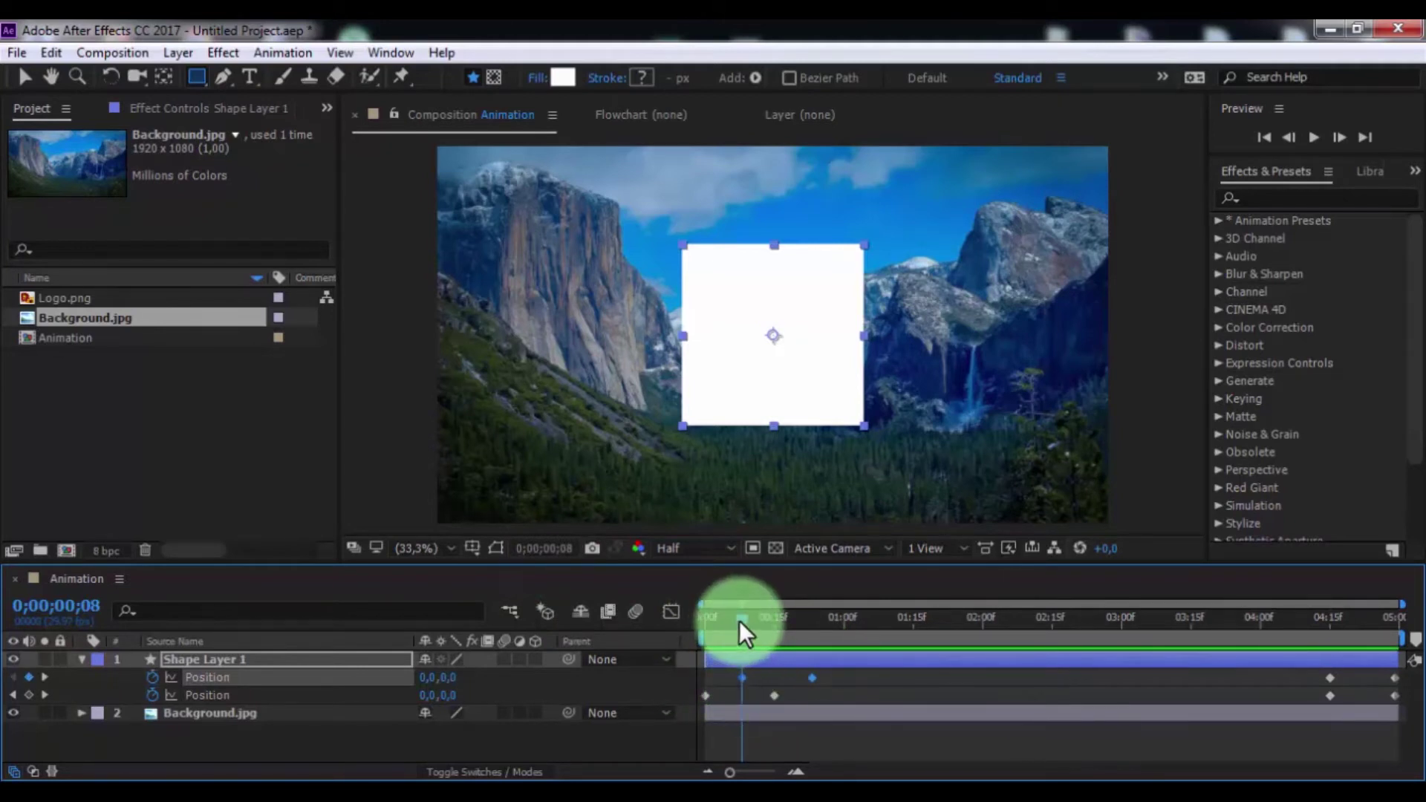
Step: Shift the top Position row's closing keyframes earlier, to about 0;00;04;22
{"action": "left_click_drag", "start_coordinate": [742, 621], "coordinate": [1397, 621]}
{"action": "left_click", "coordinate": [1400, 677]}
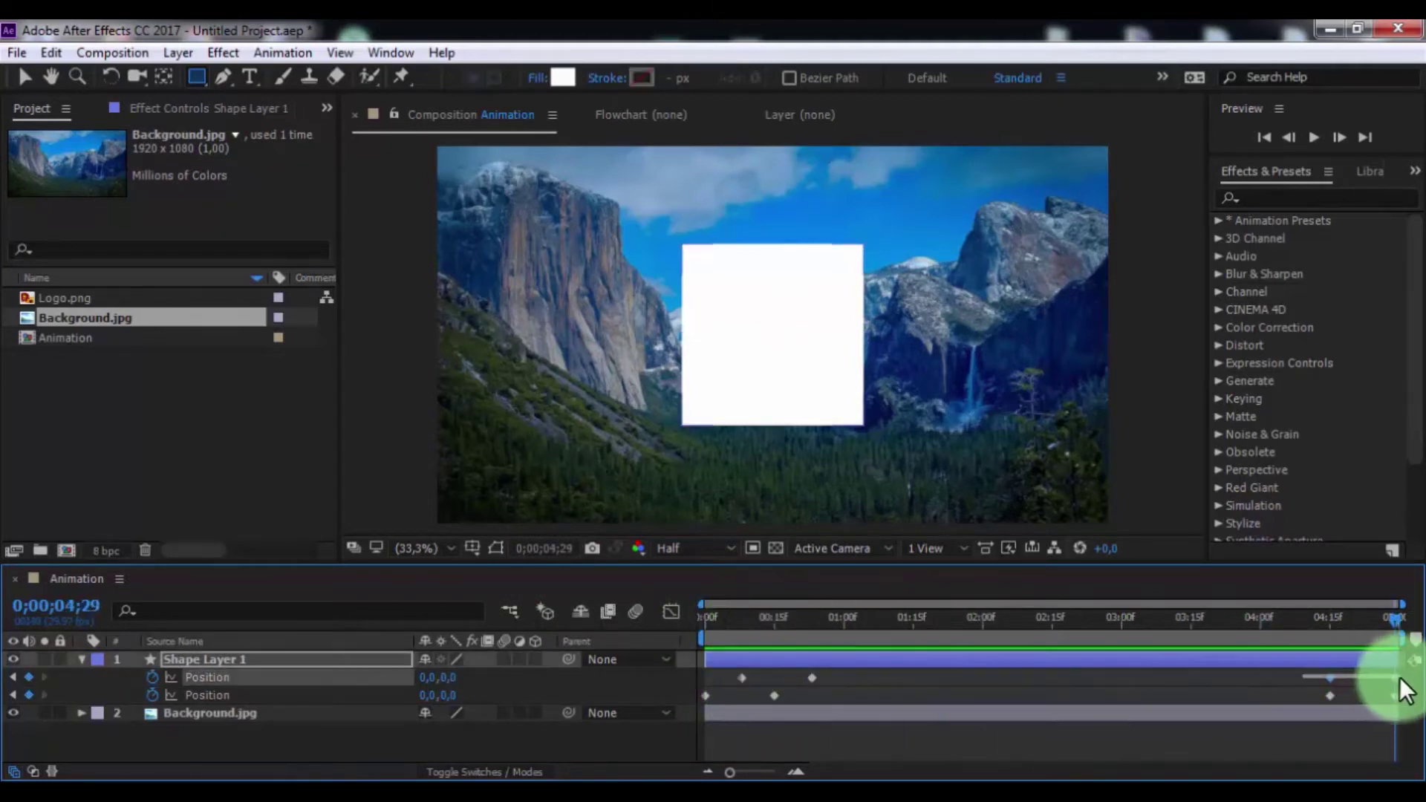
{"action": "left_click_drag", "start_coordinate": [1399, 691], "coordinate": [1396, 678]}
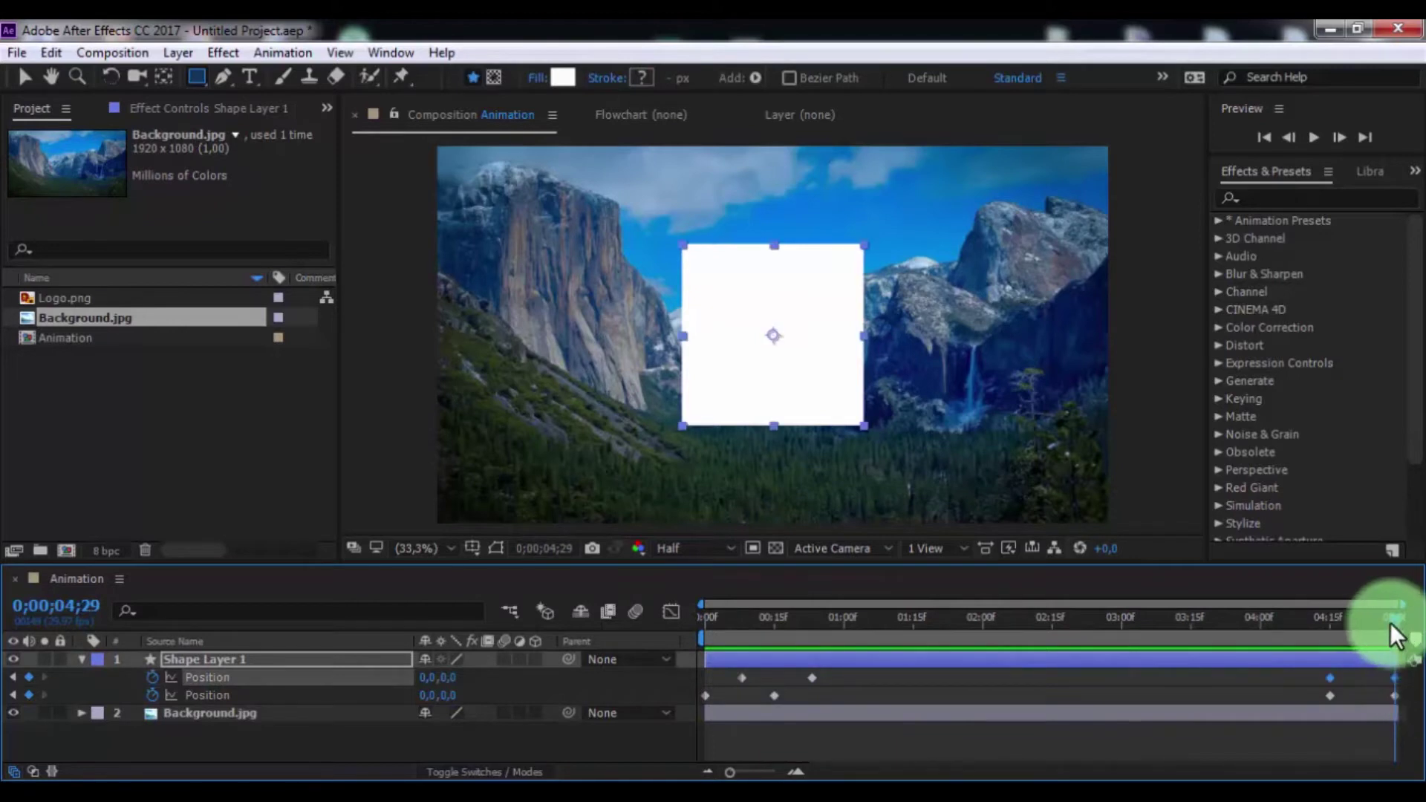
{"action": "left_click_drag", "start_coordinate": [1390, 623], "coordinate": [1357, 630]}
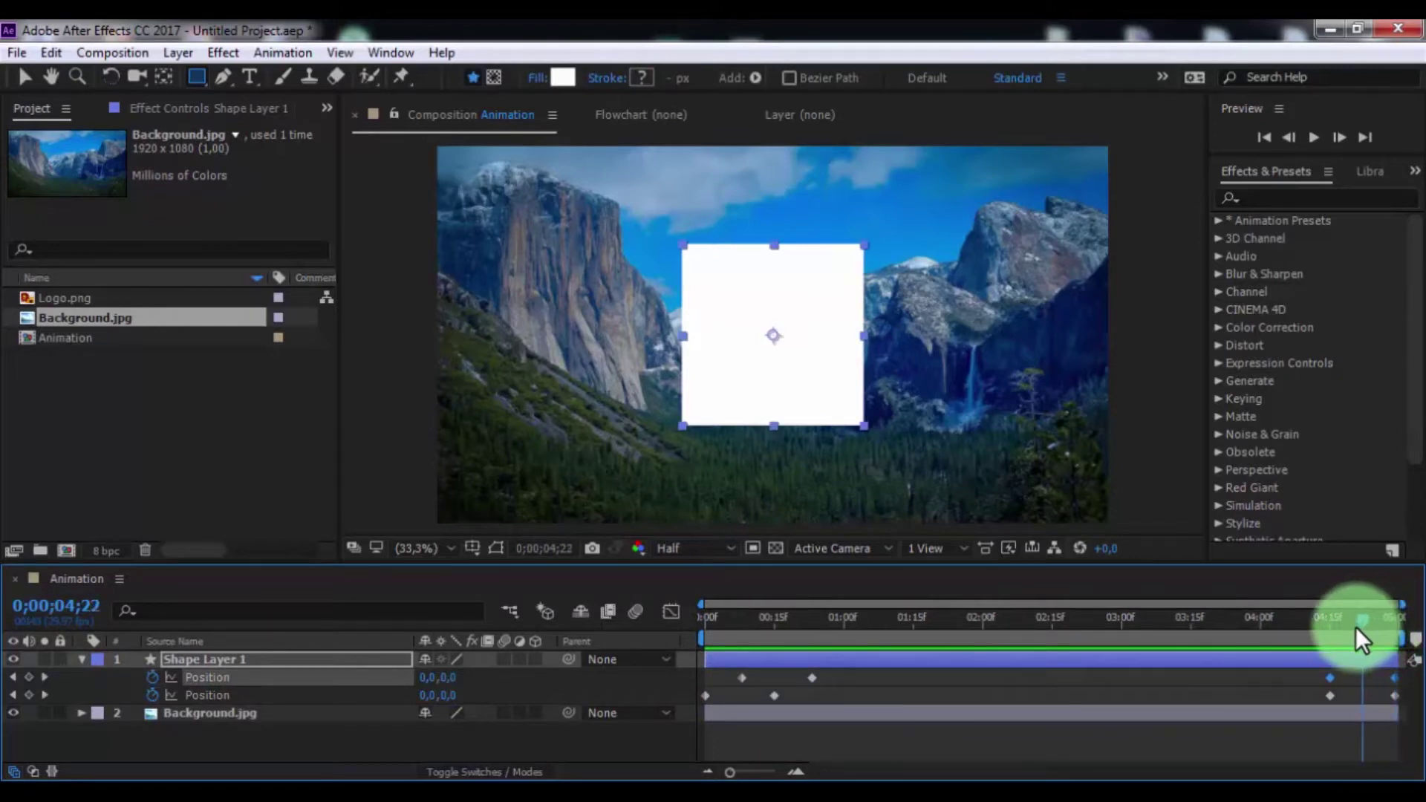
{"action": "left_click_drag", "start_coordinate": [1393, 677], "coordinate": [1360, 682]}
{"action": "left_click", "coordinate": [1120, 694]}
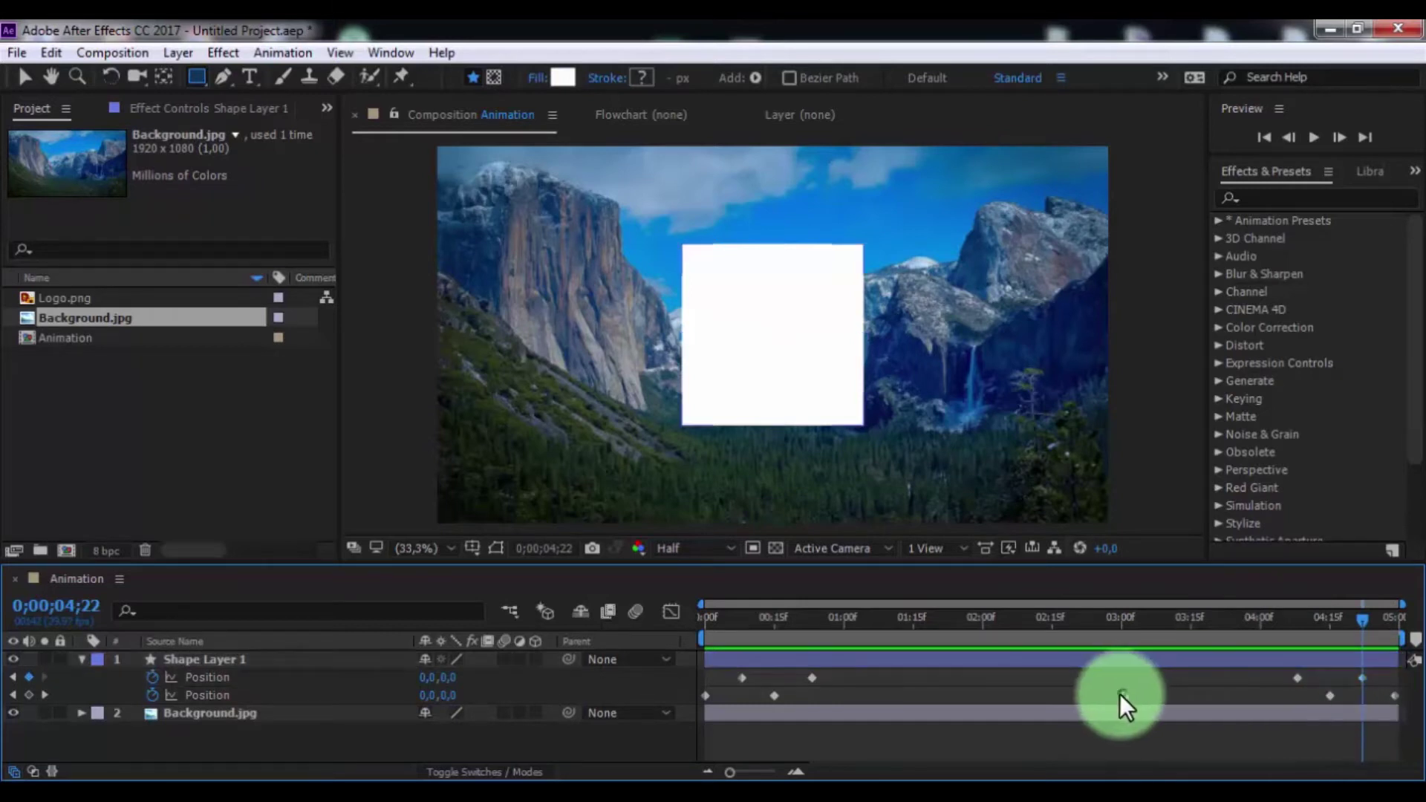
Step: Scrub the second Position value on the first frame to stretch the rectangle leftward
{"action": "left_click", "coordinate": [706, 696]}
{"action": "left_click", "coordinate": [159, 702]}
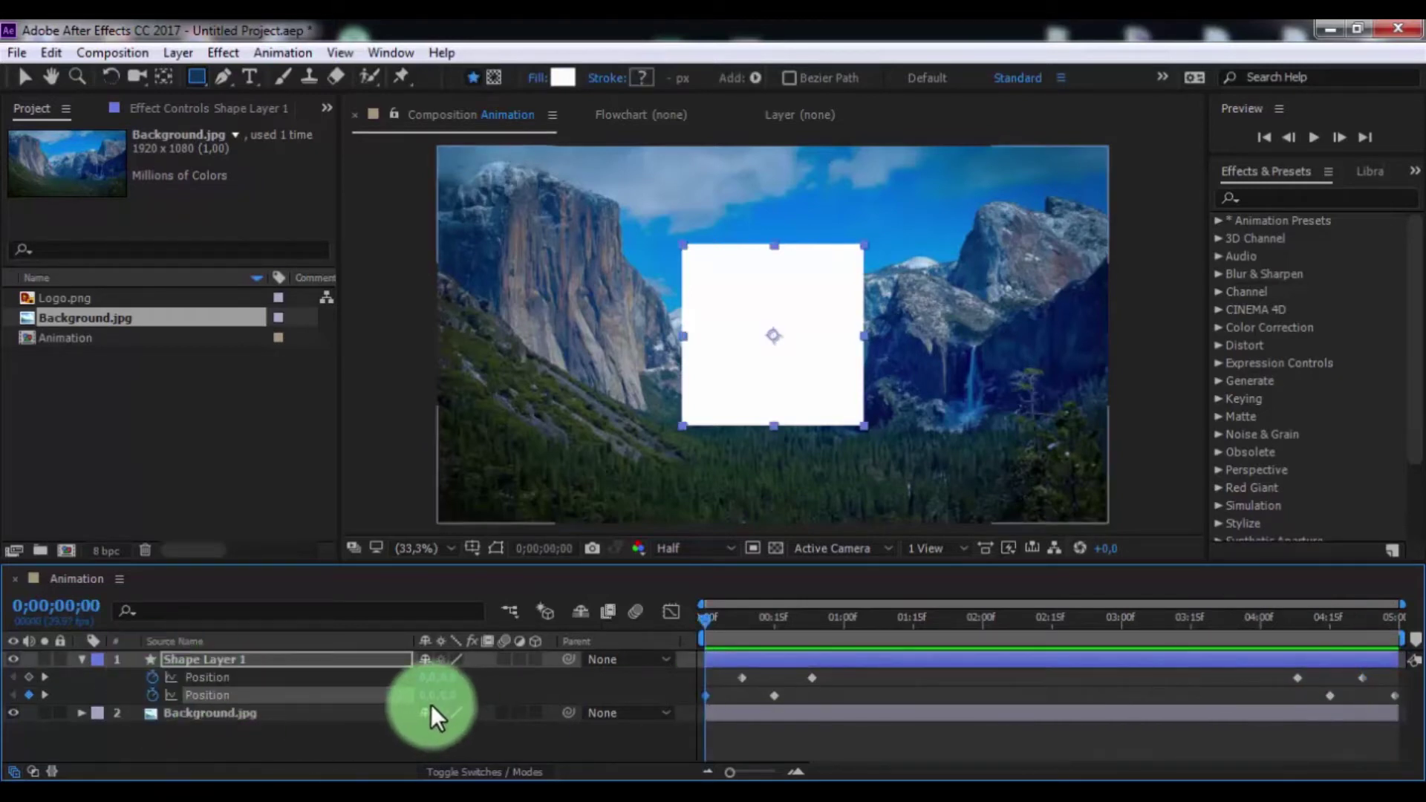
{"action": "left_click", "coordinate": [431, 695]}
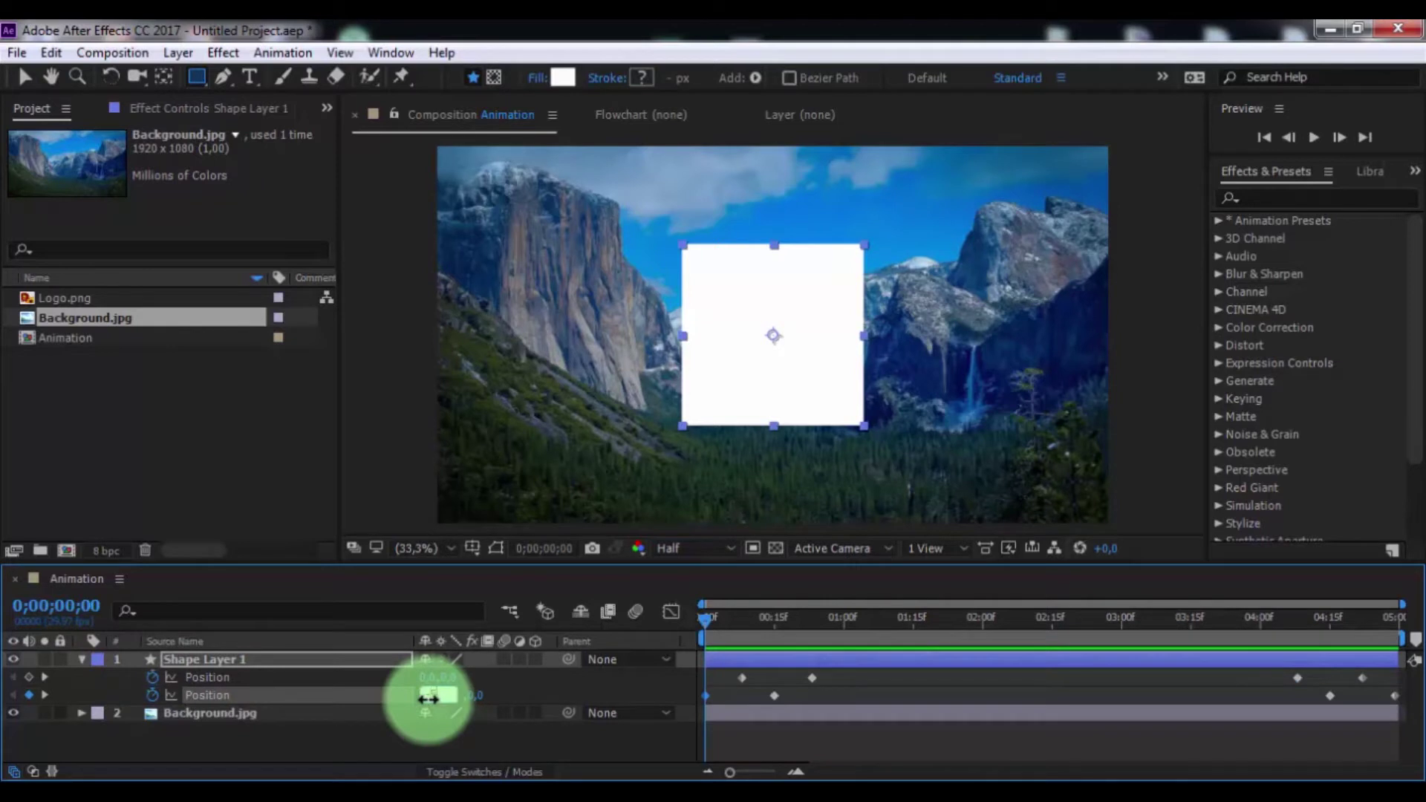
{"action": "left_click_drag", "start_coordinate": [428, 698], "coordinate": [423, 697]}
Step: Set the top Position keyframes at 0;00;00;23 and 0;00;04;08 to 520
{"action": "left_click", "coordinate": [716, 635]}
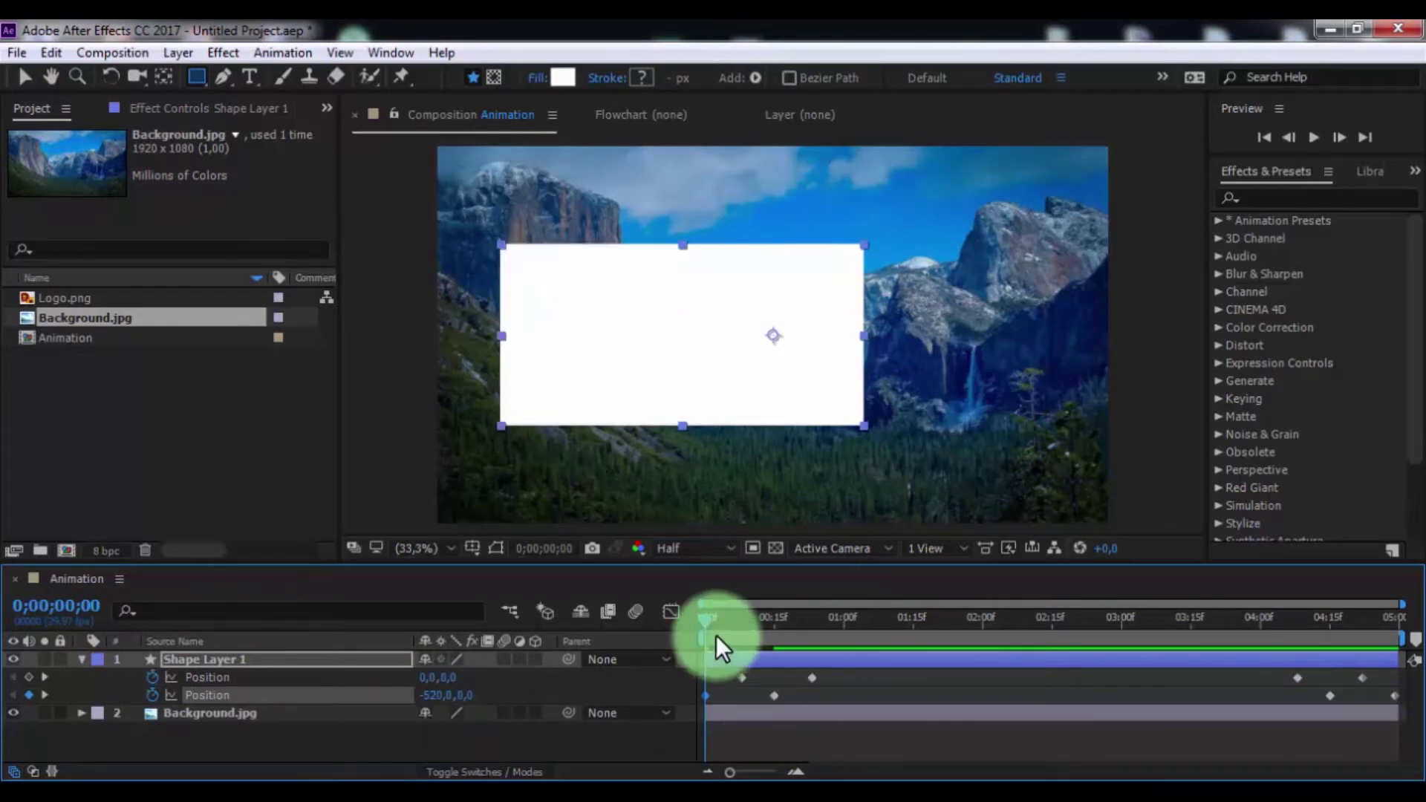
{"action": "mouse_move", "coordinate": [768, 632]}
{"action": "left_mouse_down"}
{"action": "mouse_move", "coordinate": [852, 659]}
{"action": "mouse_move", "coordinate": [817, 661]}
{"action": "left_mouse_up"}
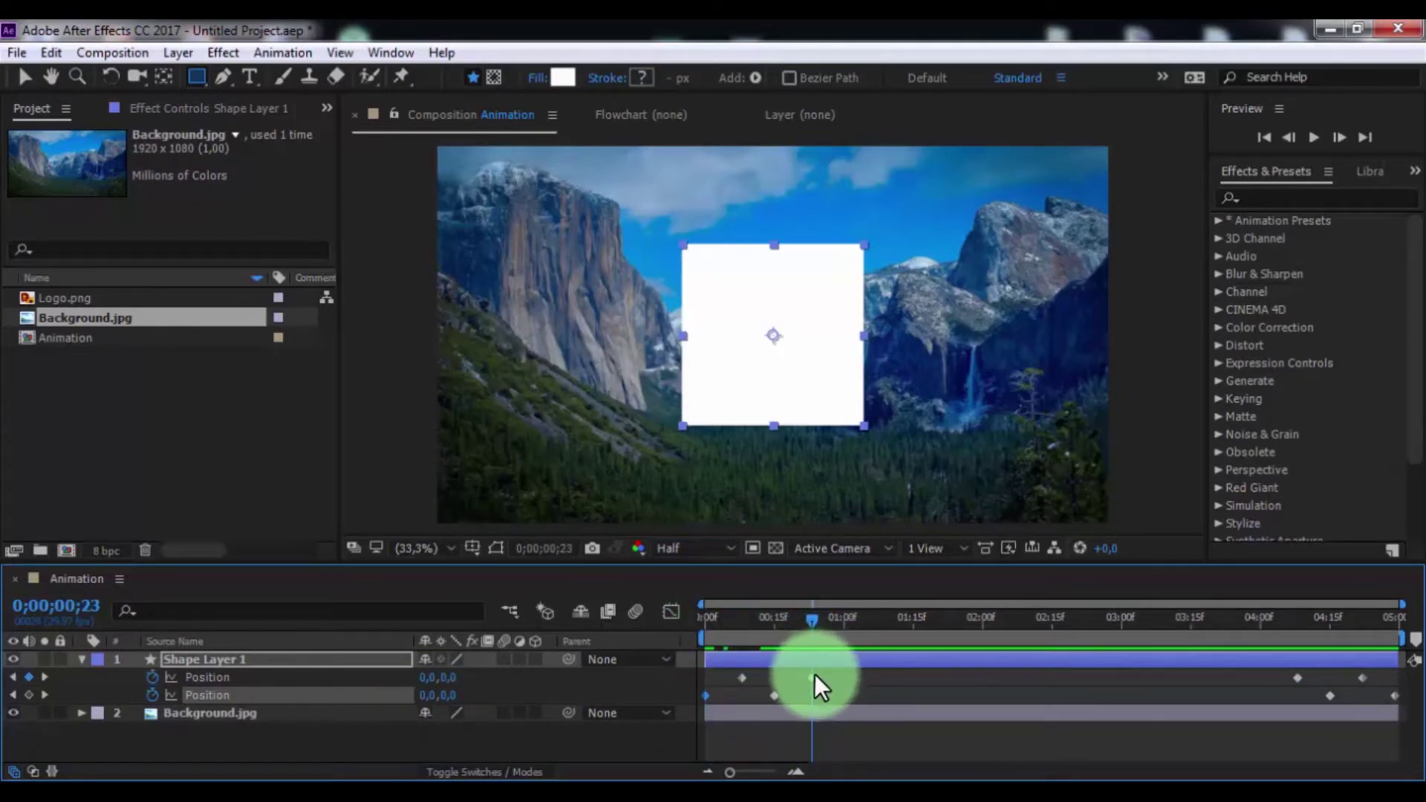
{"action": "left_click", "coordinate": [813, 676]}
{"action": "left_click", "coordinate": [429, 678]}
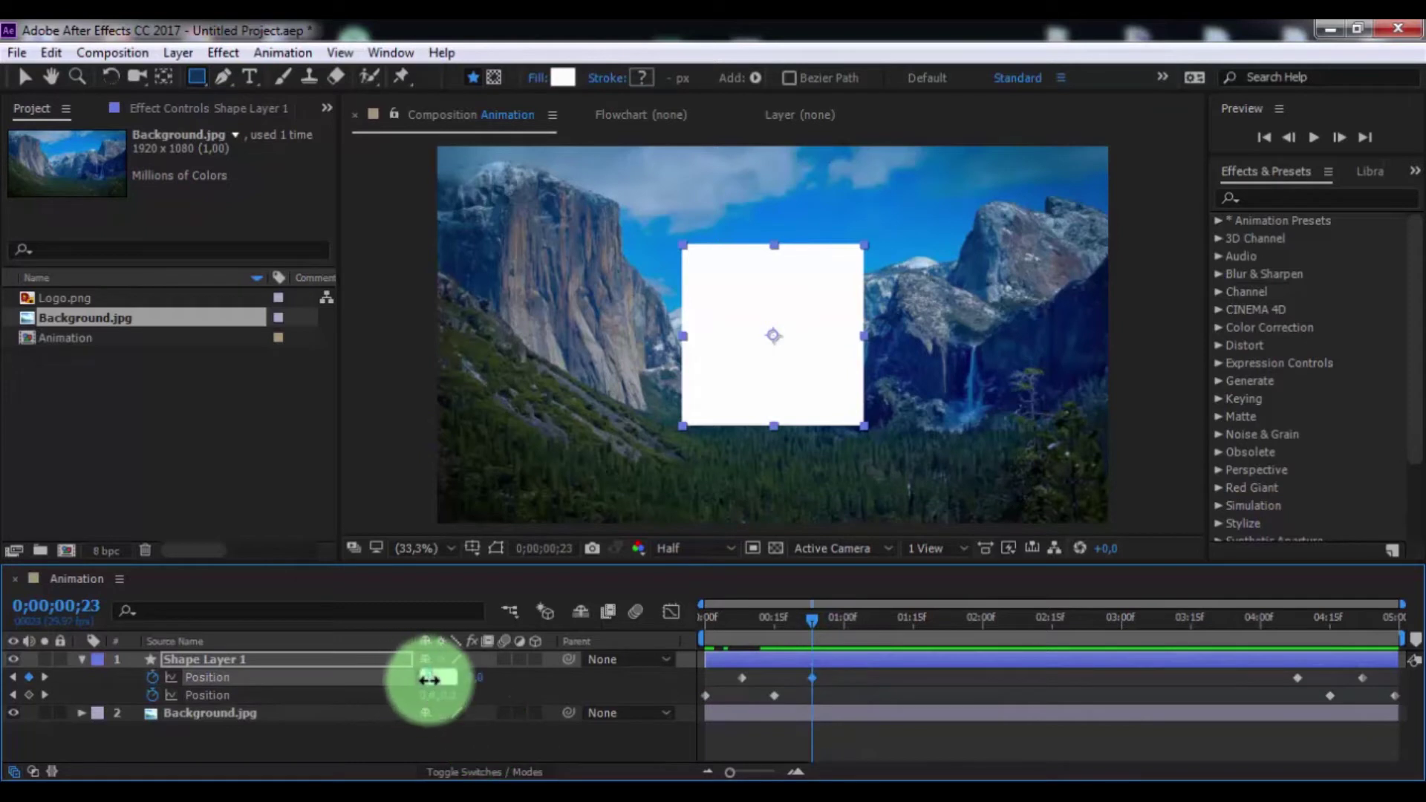
{"action": "type", "text": "520"}
{"action": "key", "text": "Return"}
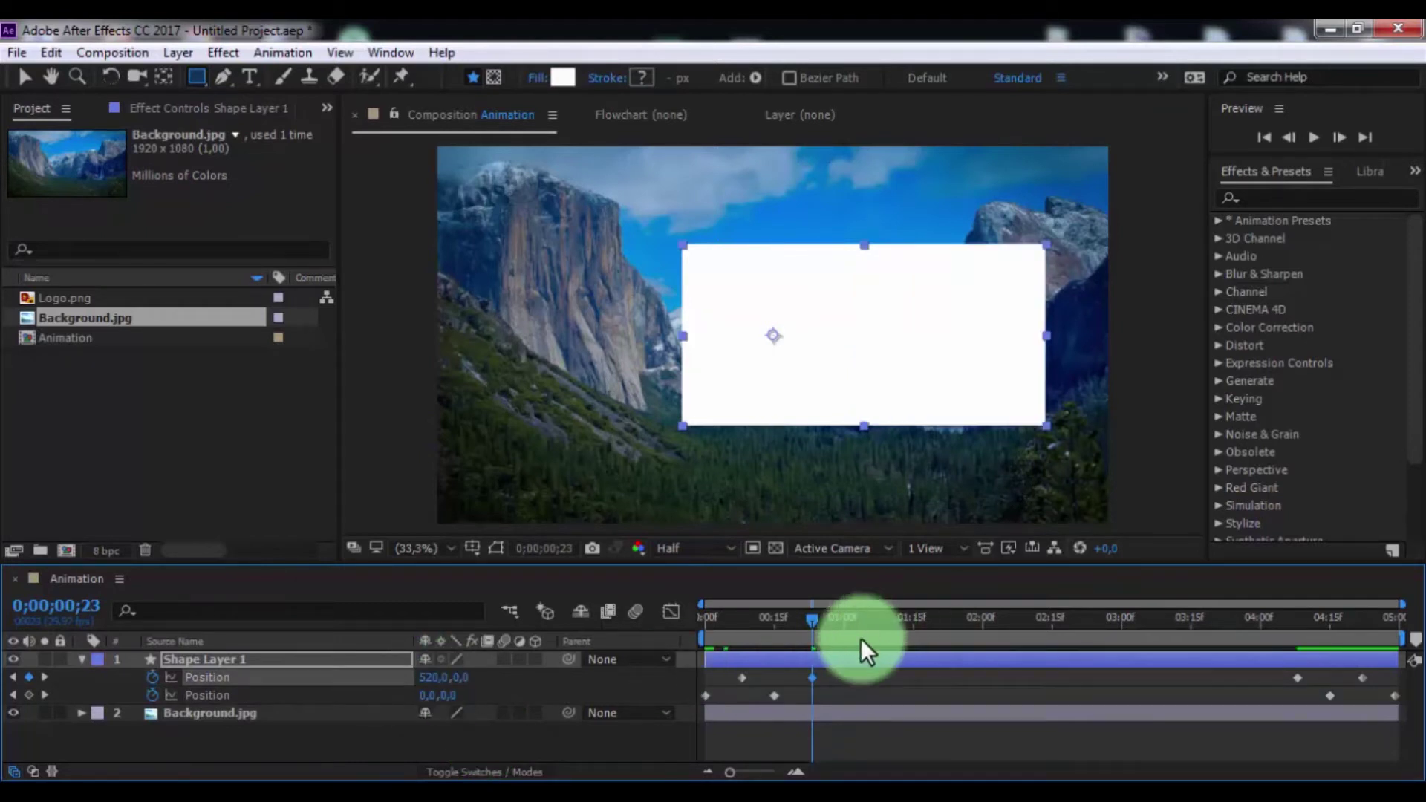
{"action": "left_click_drag", "start_coordinate": [813, 619], "coordinate": [1300, 684]}
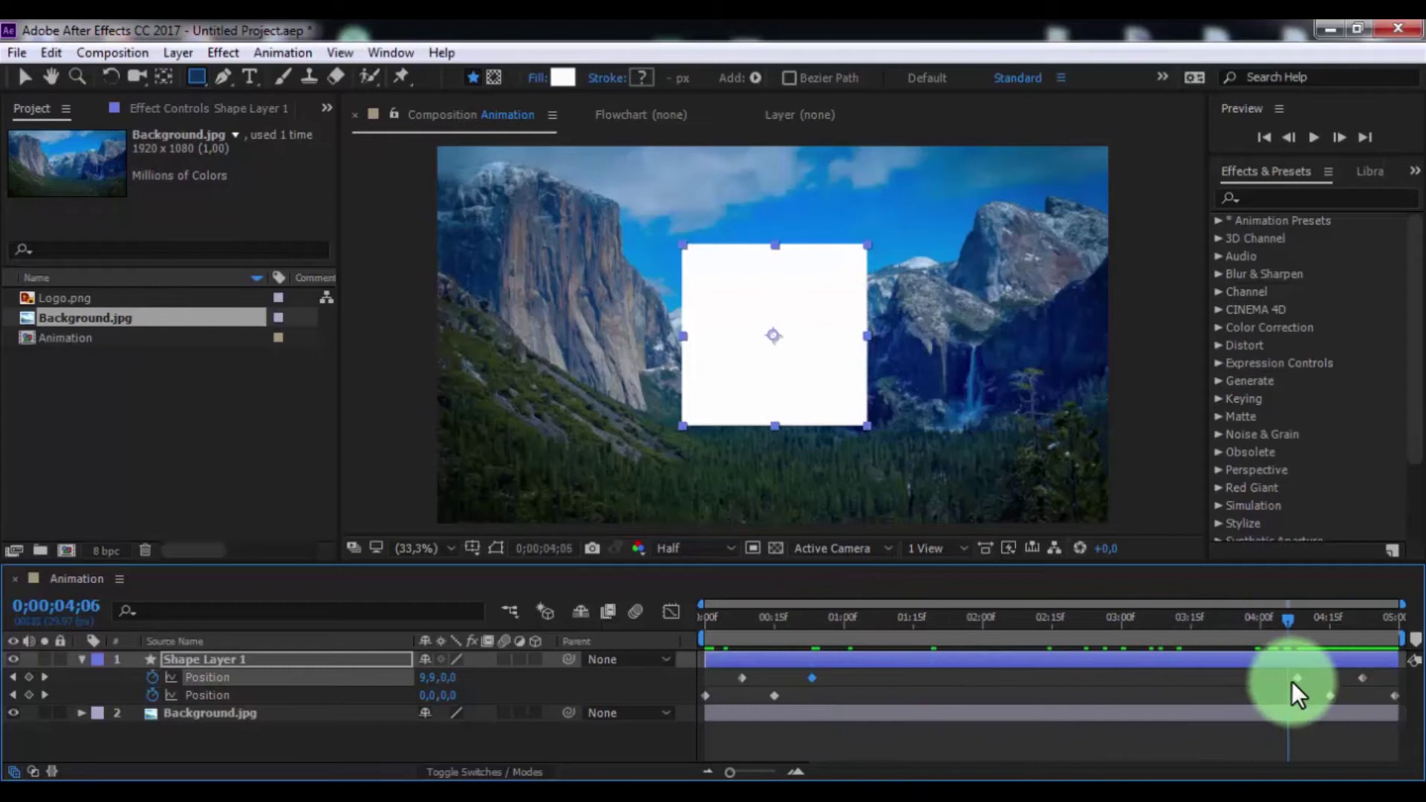
{"action": "left_click", "coordinate": [1296, 679]}
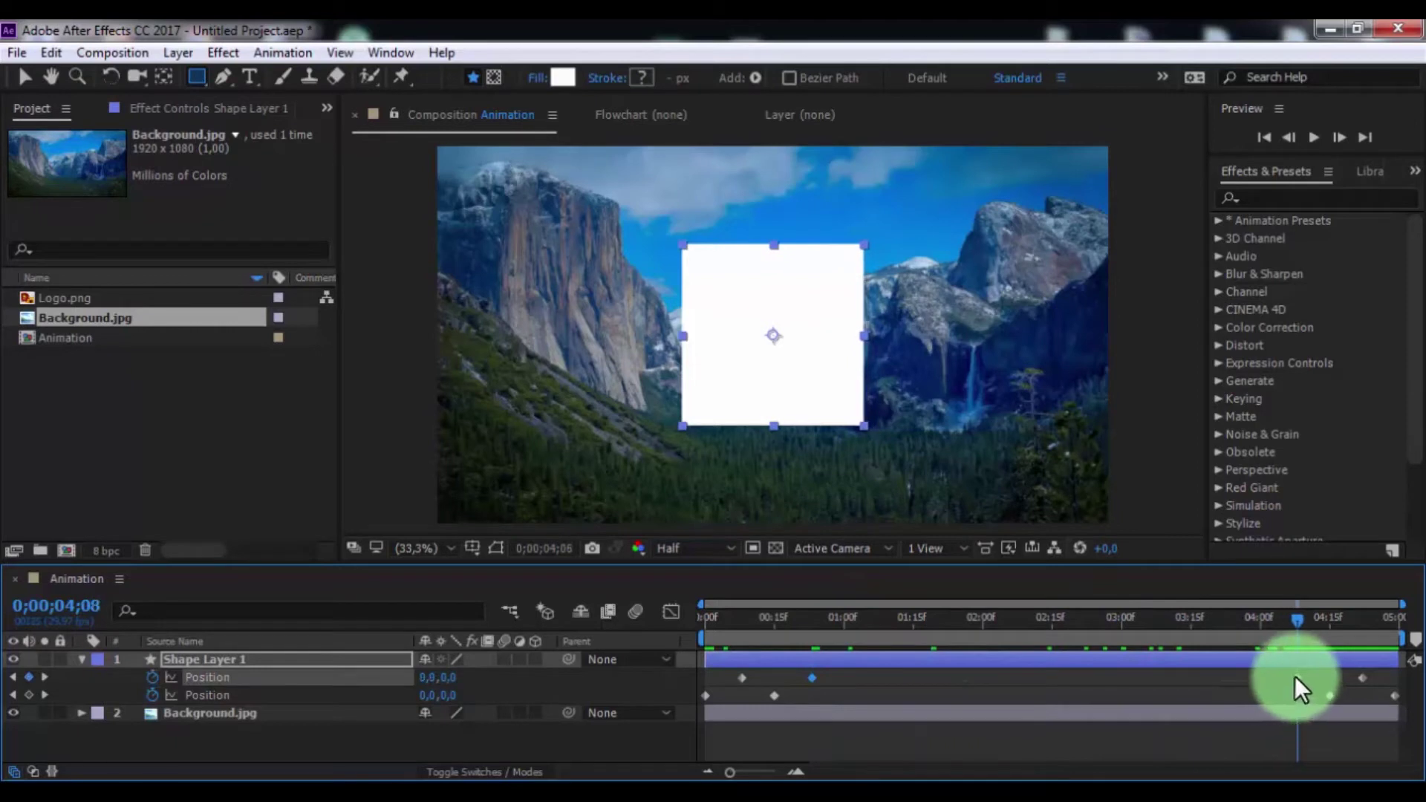
{"action": "left_click", "coordinate": [429, 675]}
{"action": "type", "text": "520"}
{"action": "key", "text": "Return"}
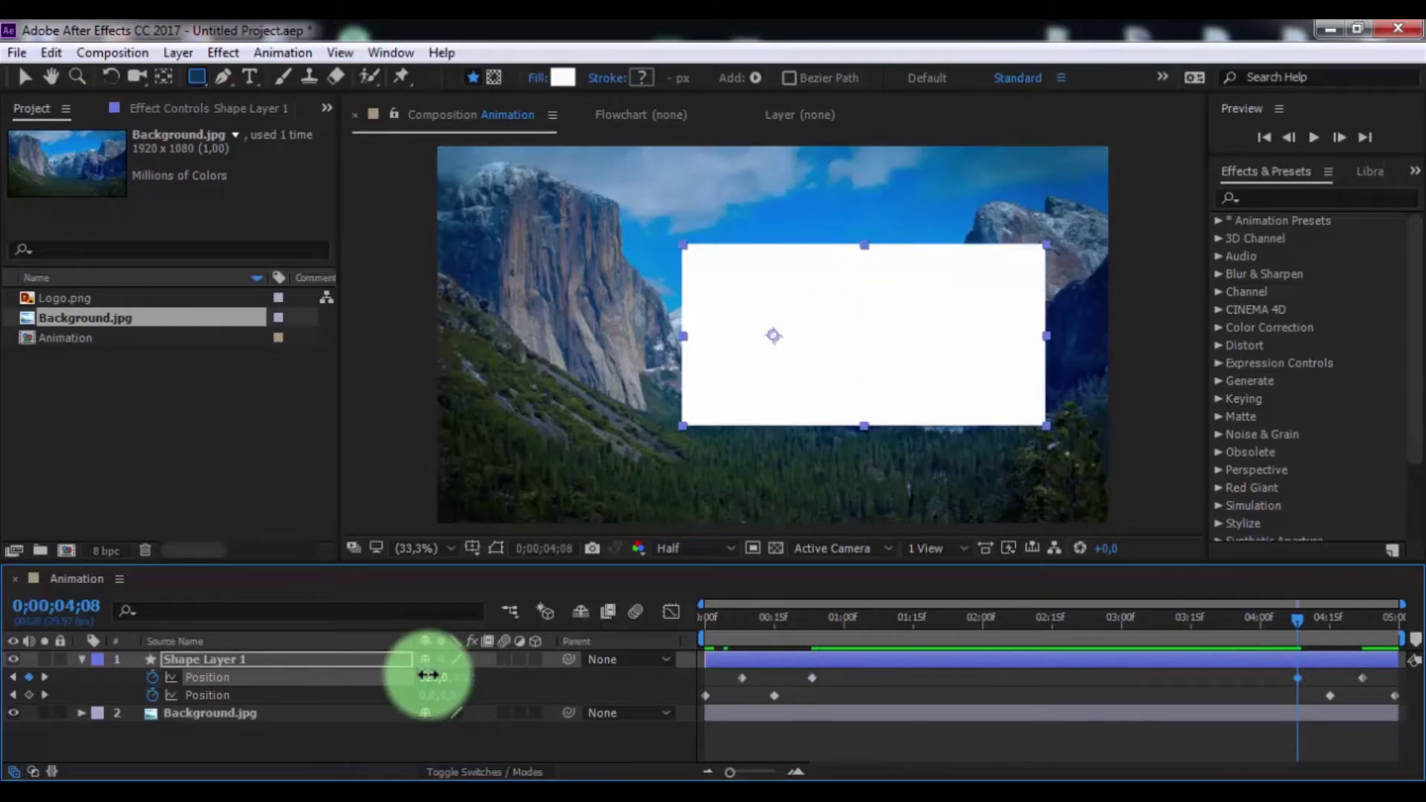
Step: Set the second row's final Position keyframe value to 0 and return to the start
{"action": "left_click", "coordinate": [1389, 622]}
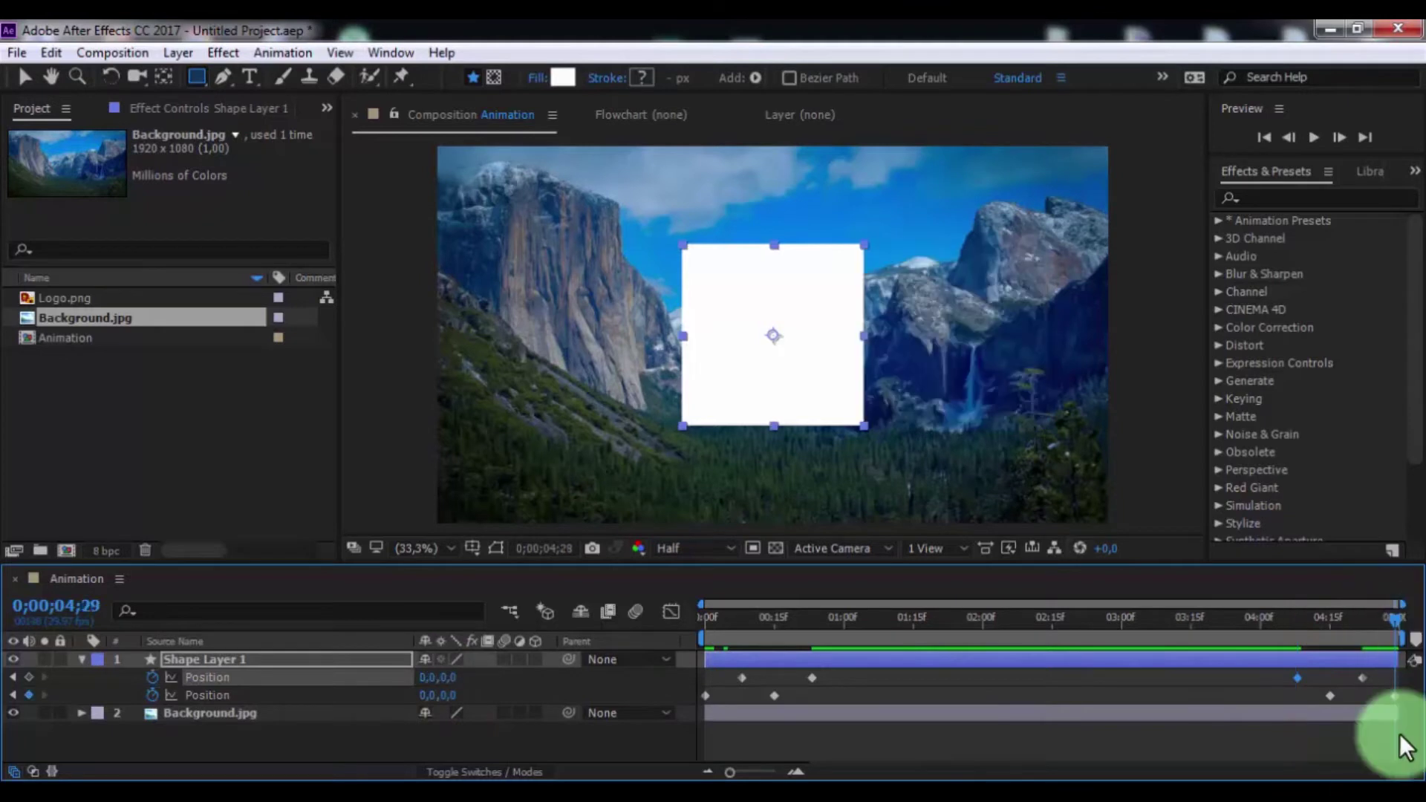
{"action": "left_click", "coordinate": [1394, 696]}
{"action": "left_click", "coordinate": [429, 695]}
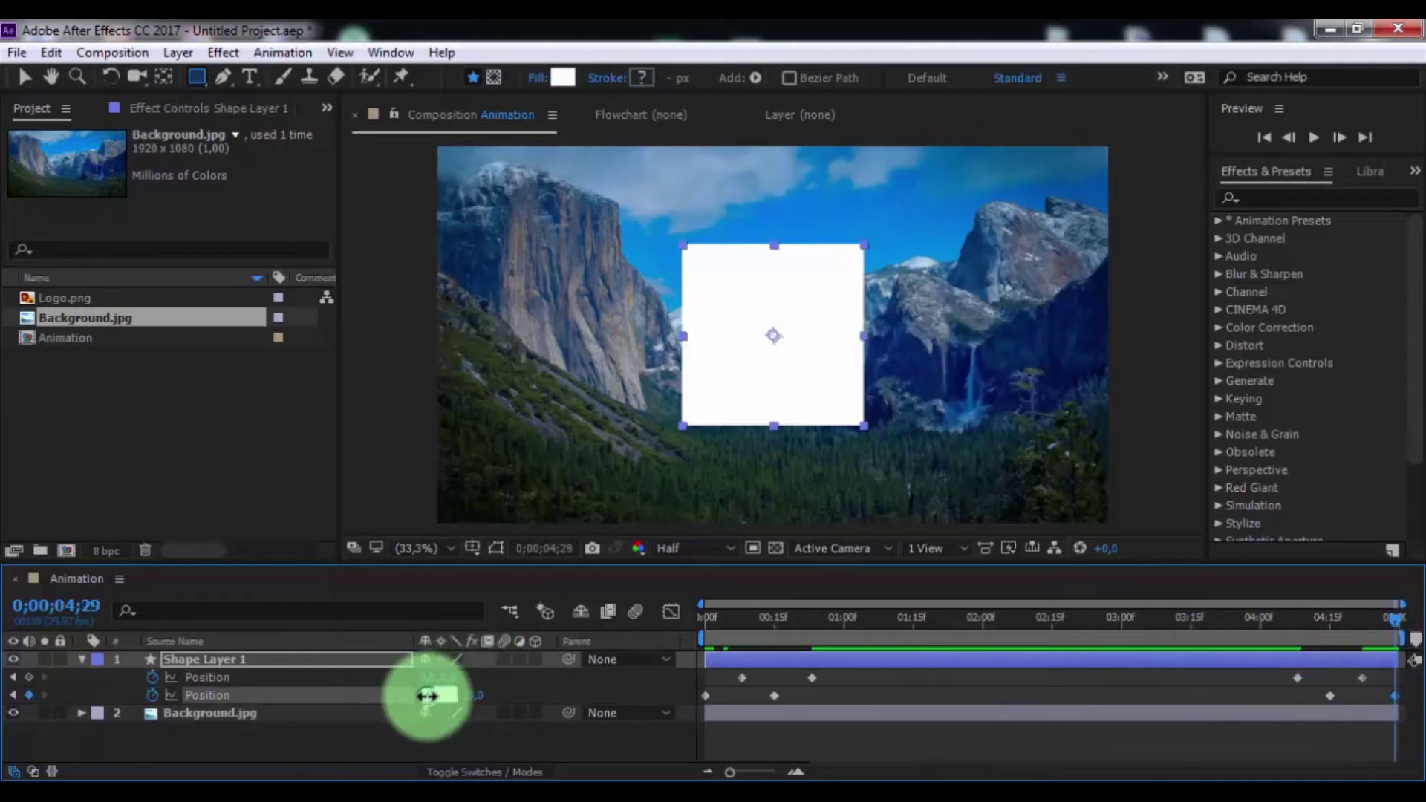
{"action": "type", "text": "0"}
{"action": "key", "text": "Return"}
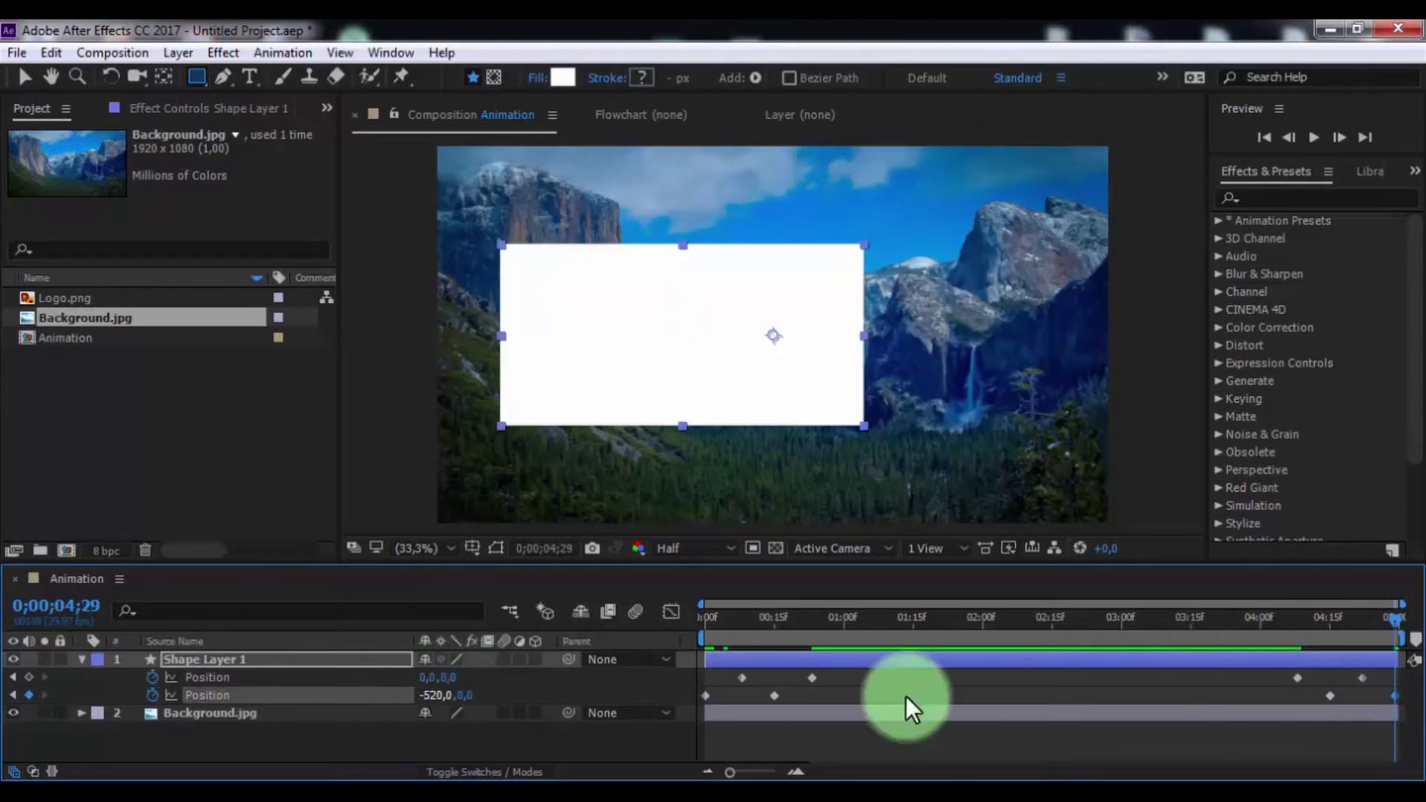
{"action": "left_click_drag", "start_coordinate": [1388, 622], "coordinate": [1292, 623]}
{"action": "key", "text": "Home"}
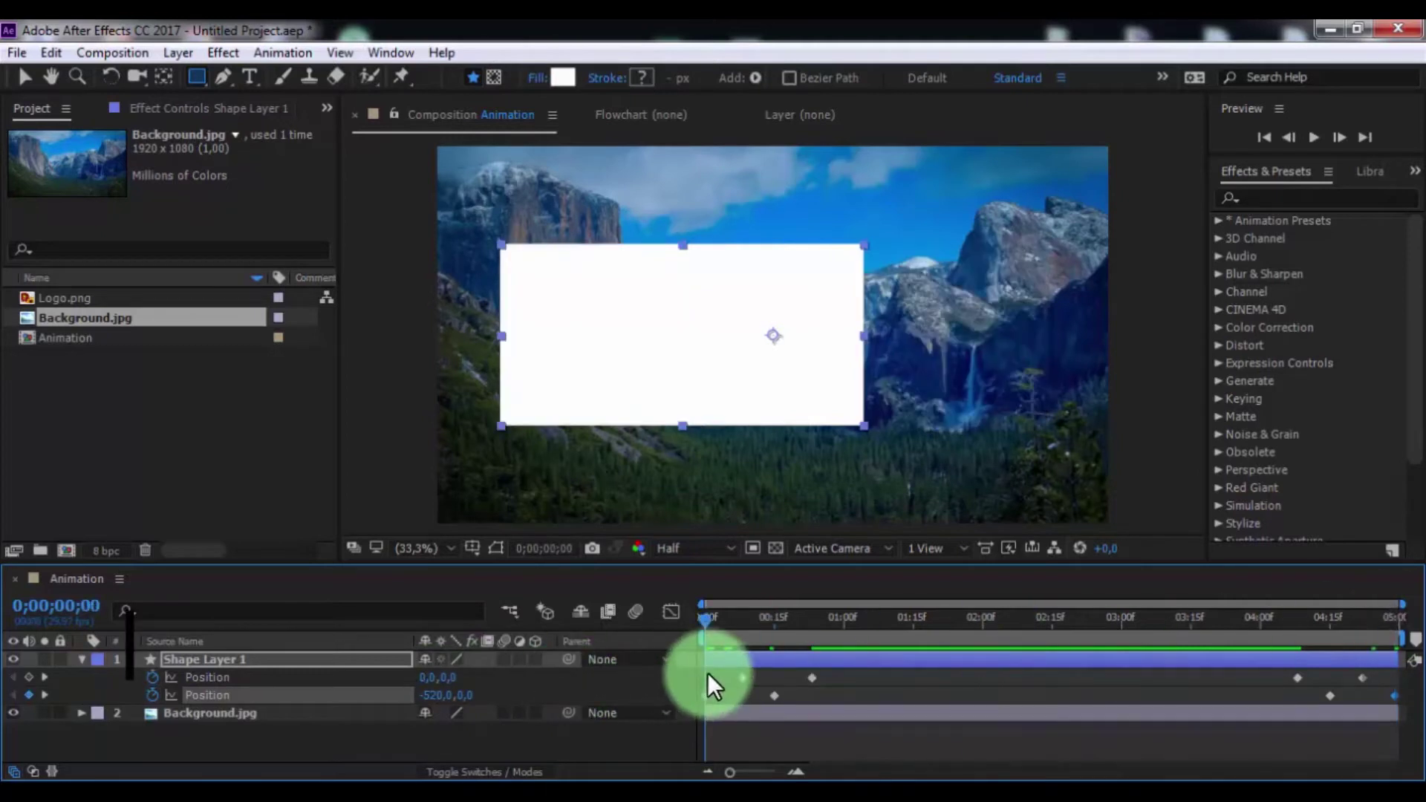
Step: Apply Easy Ease to all the Position keyframes
{"action": "mouse_move", "coordinate": [698, 674]}
{"action": "left_mouse_down"}
{"action": "mouse_move", "coordinate": [1154, 702]}
{"action": "mouse_move", "coordinate": [1415, 687]}
{"action": "left_mouse_up"}
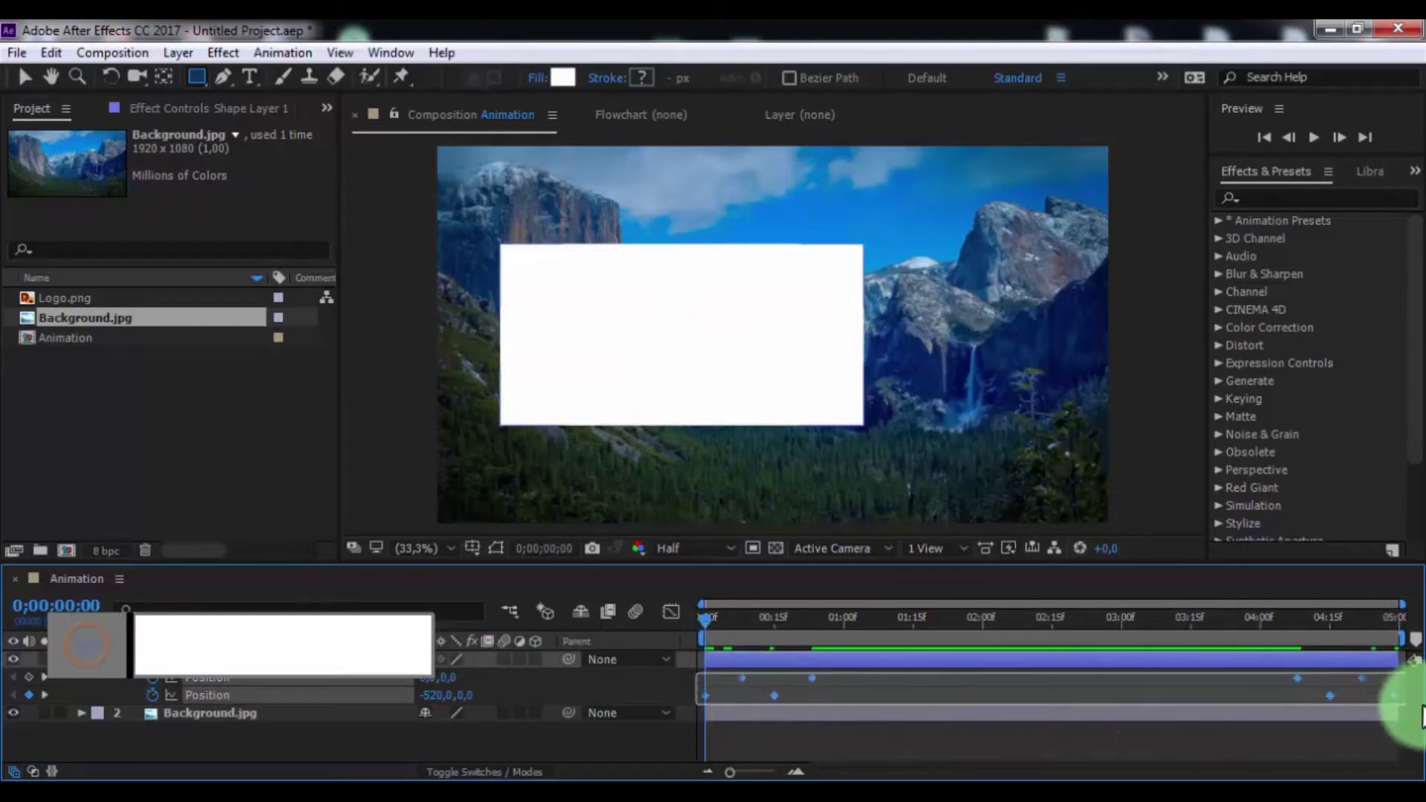
{"action": "right_click", "coordinate": [809, 675]}
{"action": "mouse_move", "coordinate": [899, 659]}
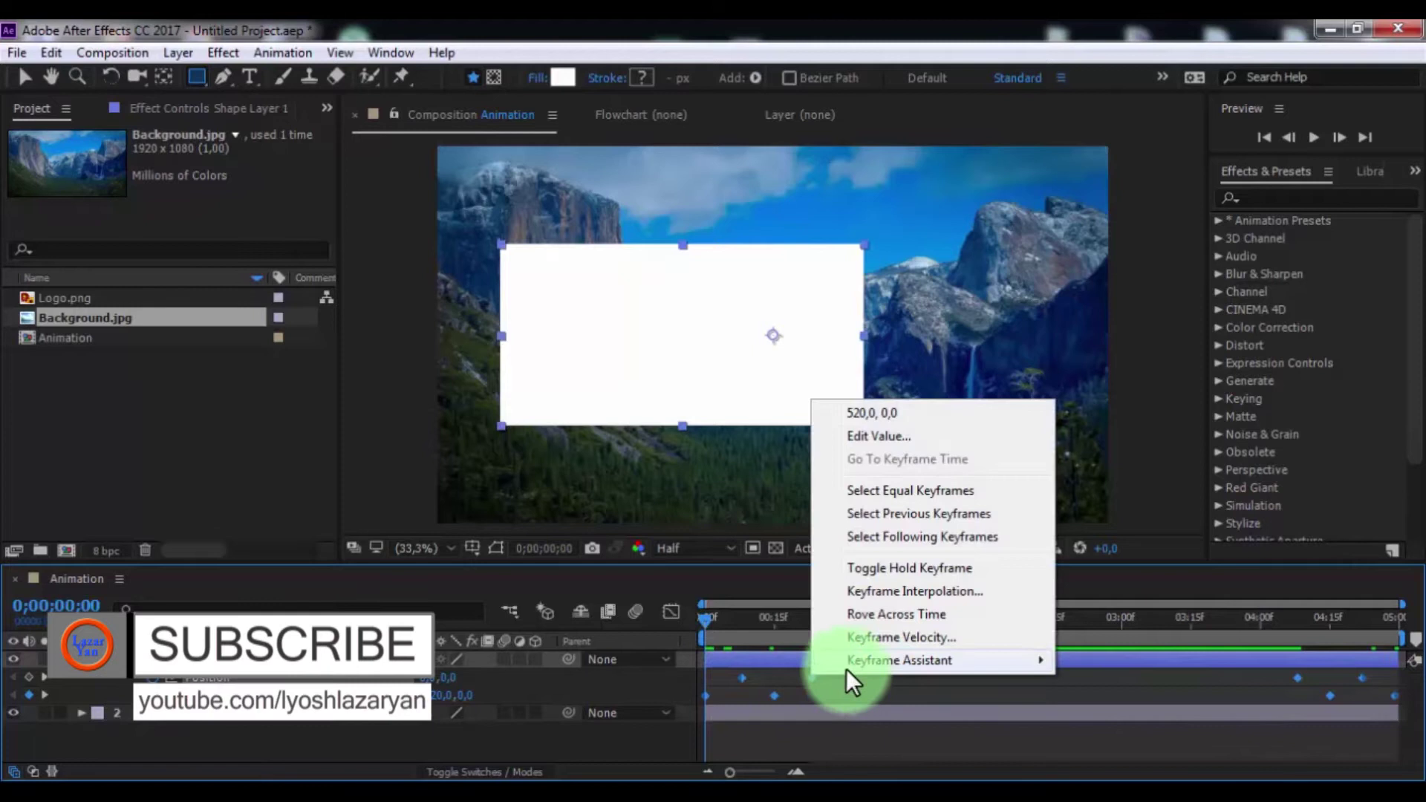
{"action": "left_click", "coordinate": [1121, 522]}
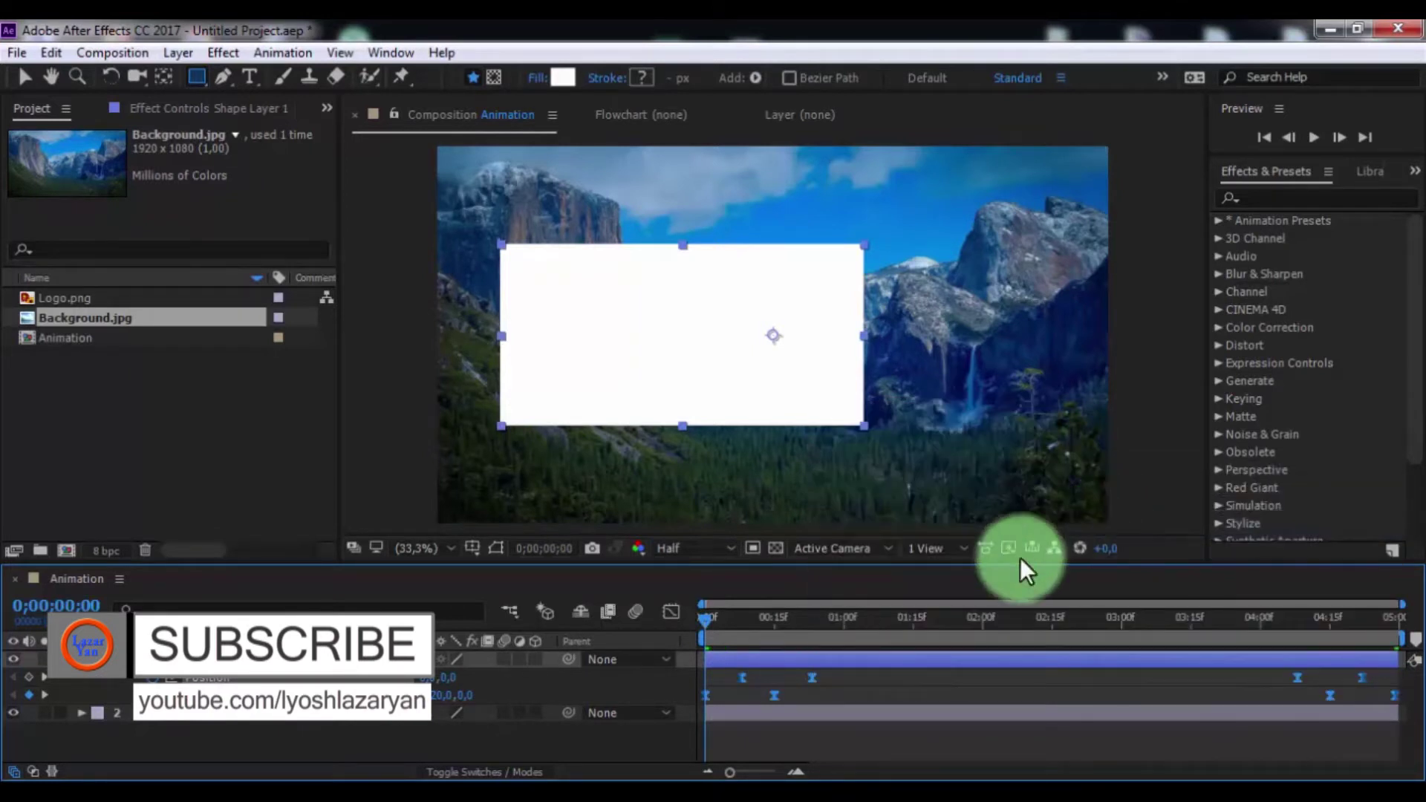
Step: Drag influence handles in the speed graph to steepen the opening and closing curves
{"action": "left_click", "coordinate": [670, 612]}
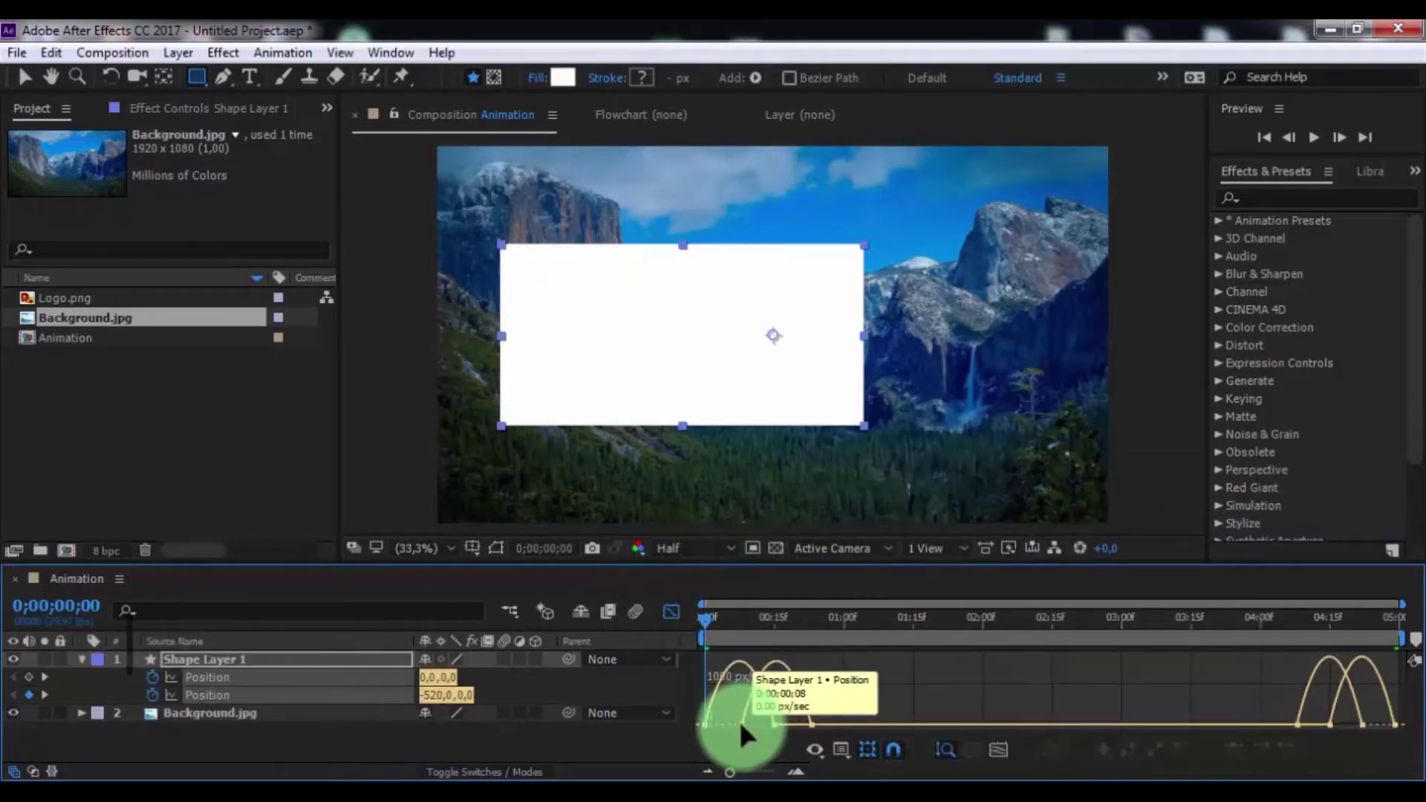
{"action": "left_click_drag", "start_coordinate": [731, 730], "coordinate": [774, 715]}
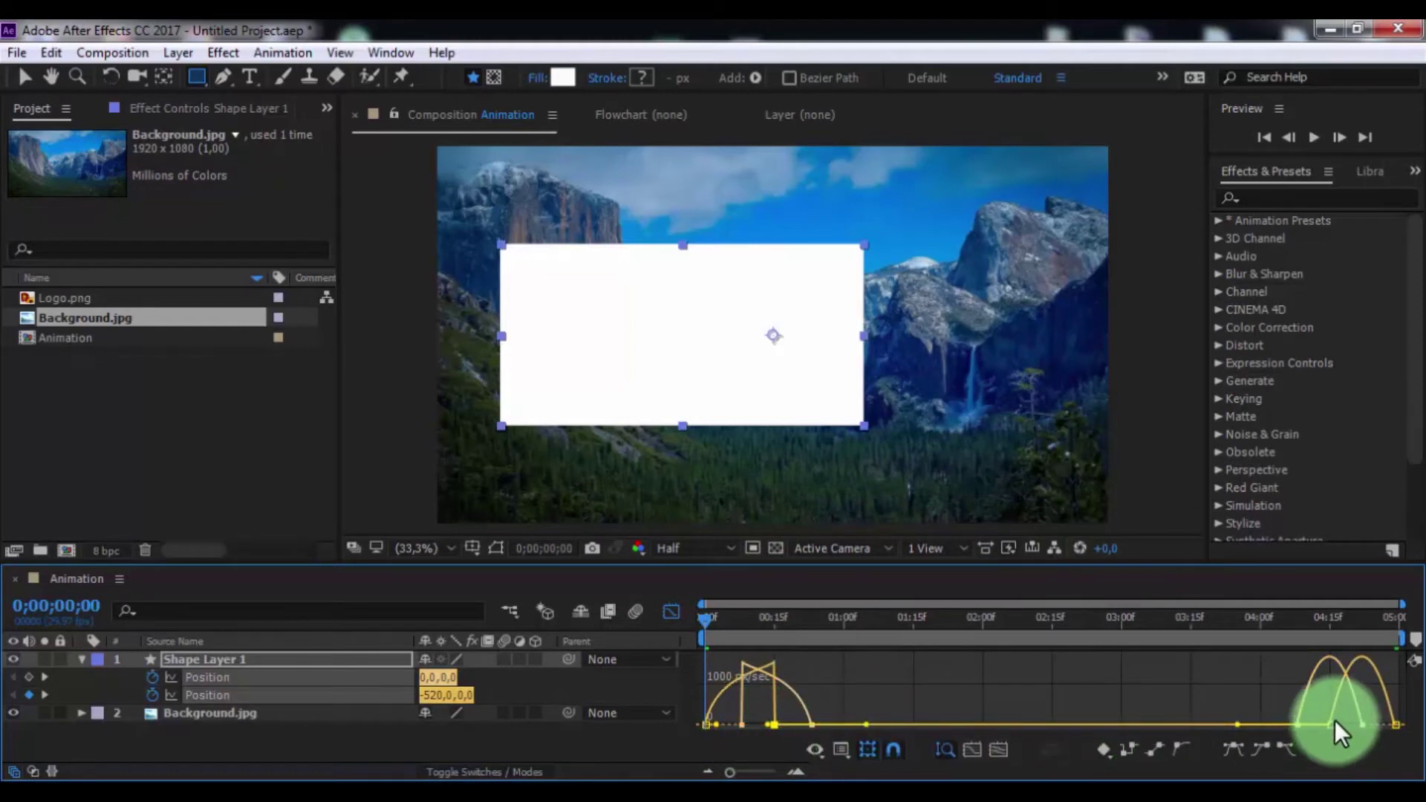
{"action": "mouse_move", "coordinate": [1340, 719]}
{"action": "left_mouse_down"}
{"action": "mouse_move", "coordinate": [1321, 729]}
{"action": "mouse_move", "coordinate": [1386, 724]}
{"action": "left_mouse_up"}
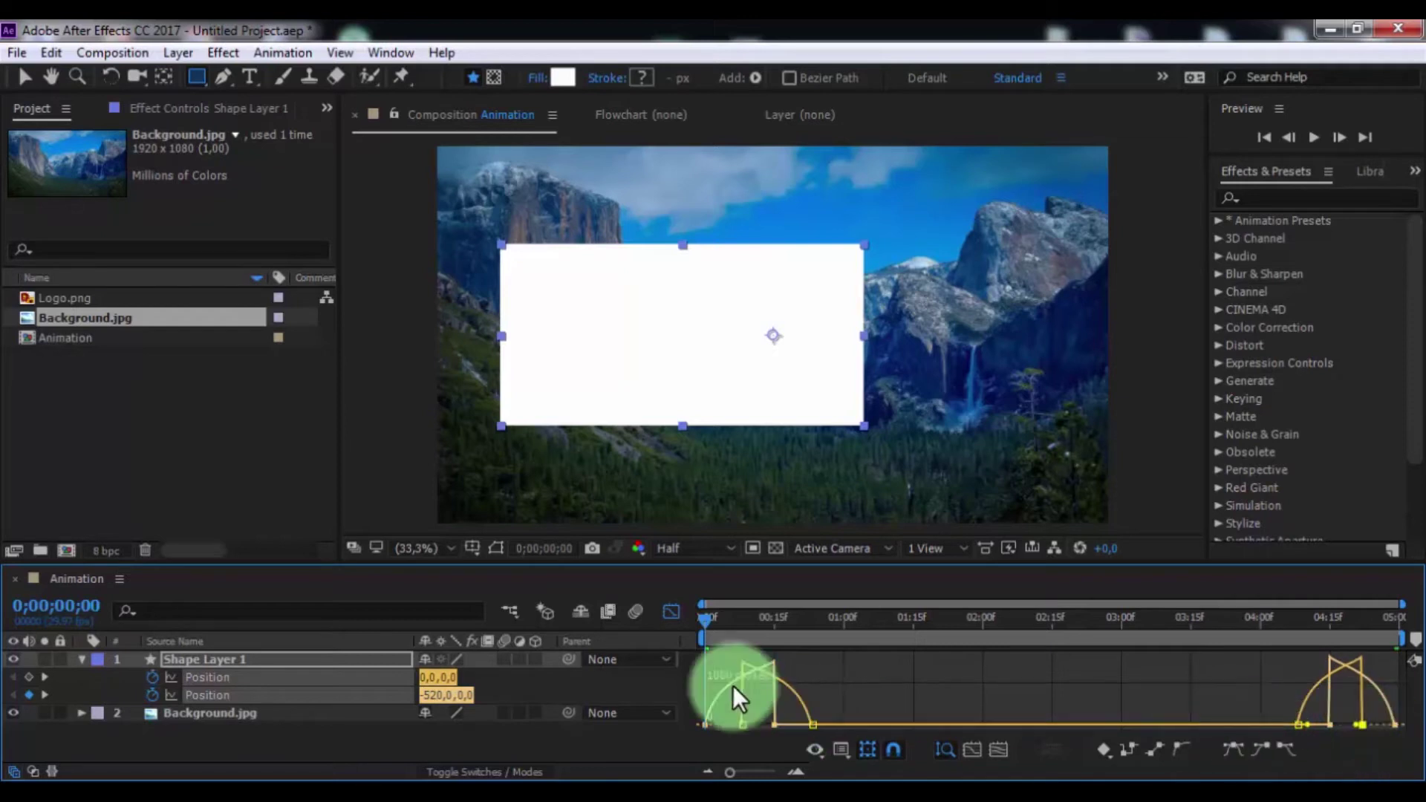
Step: Add a Merge Paths operation set to Intersect mode to Shape Layer 1
{"action": "left_click", "coordinate": [672, 621]}
{"action": "left_click", "coordinate": [80, 658]}
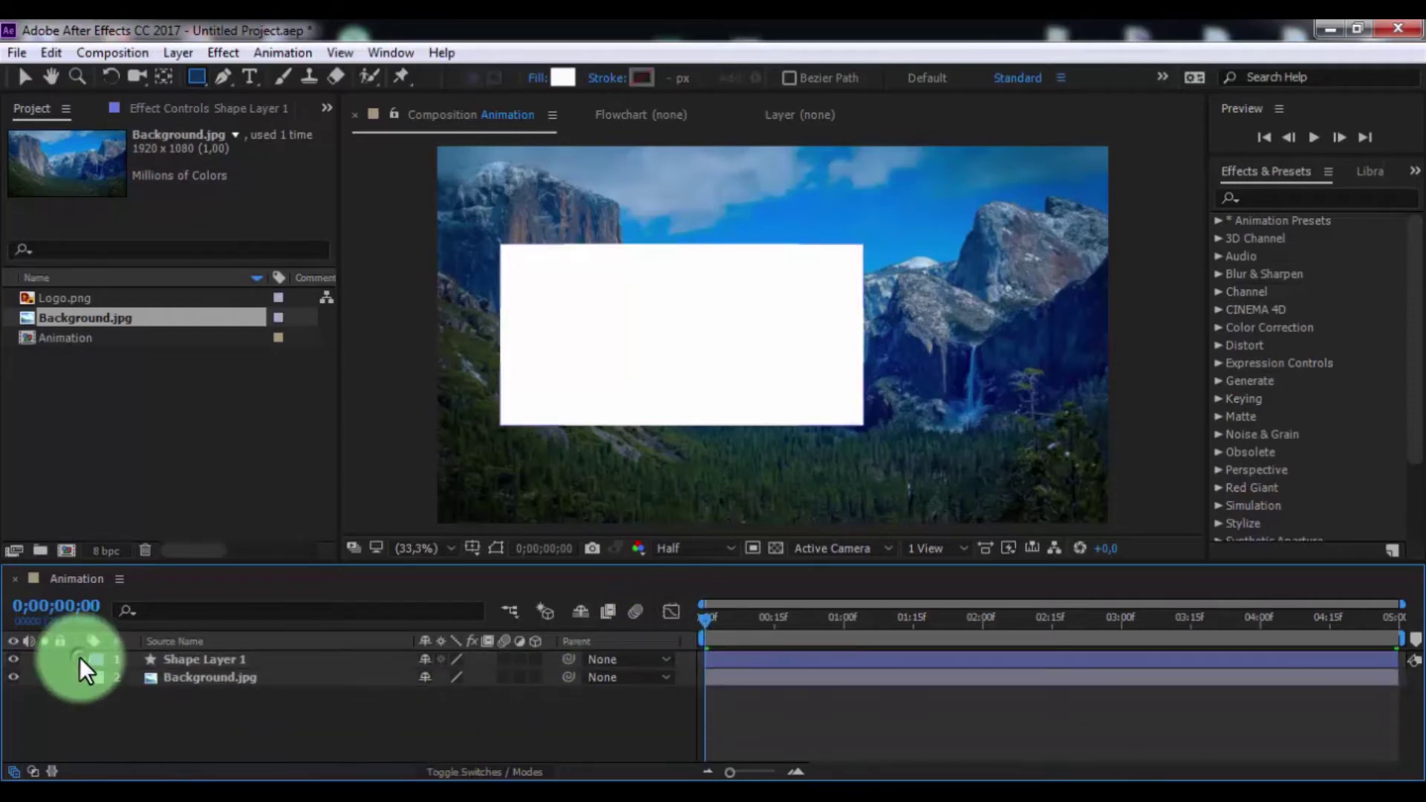
{"action": "left_click", "coordinate": [546, 677]}
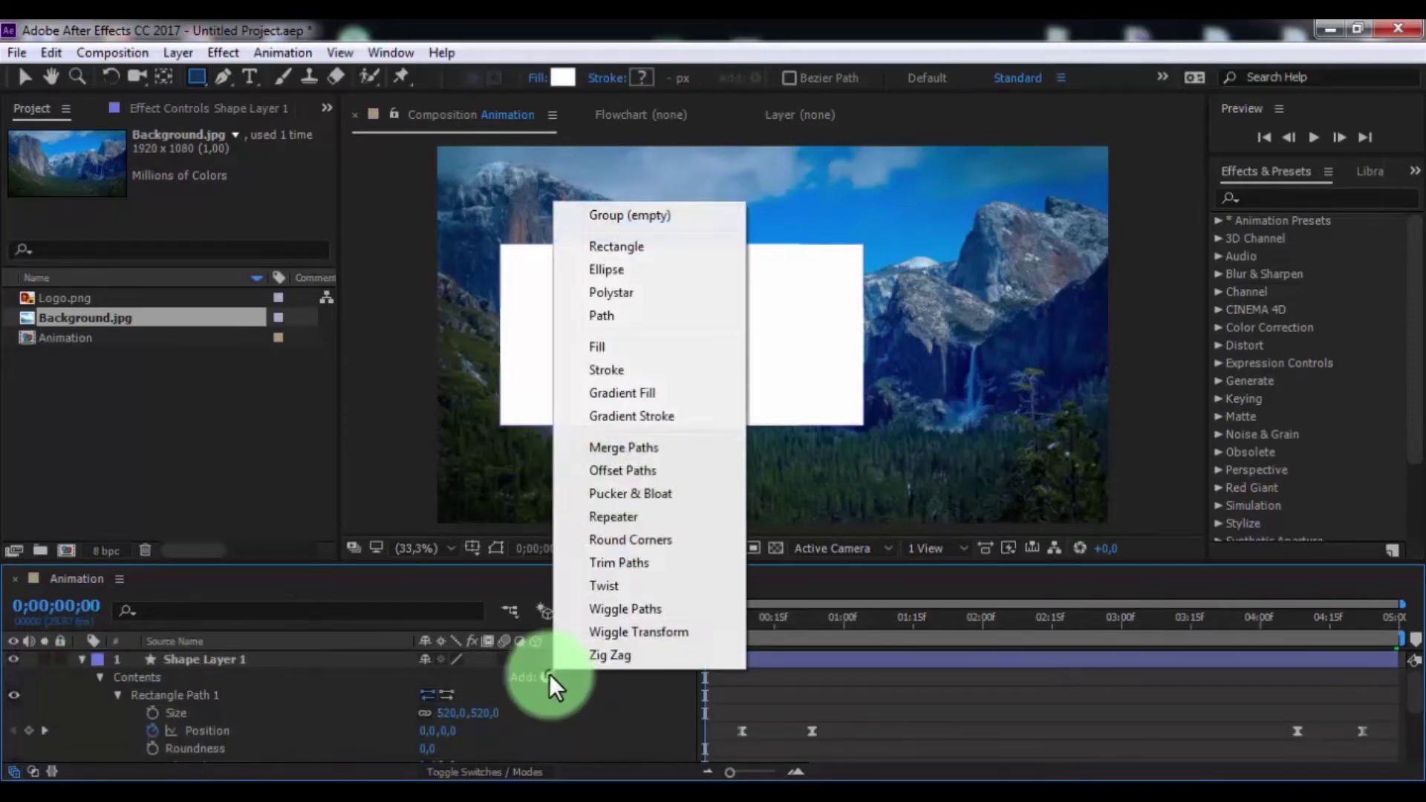
{"action": "left_click", "coordinate": [640, 439]}
{"action": "scroll", "coordinate": [114, 697], "scroll_direction": "down", "scroll_amount": 3}
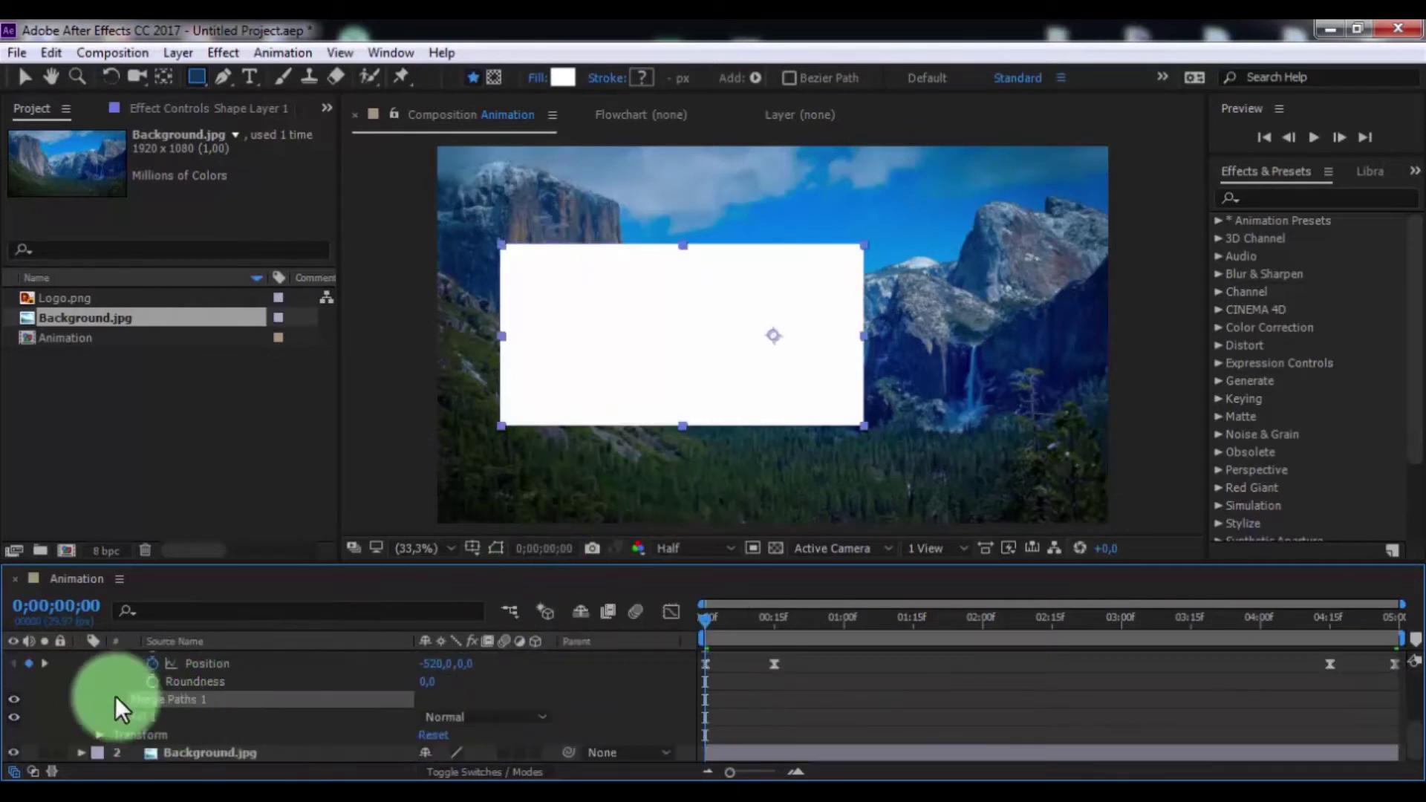
{"action": "left_click", "coordinate": [118, 700]}
{"action": "left_click", "coordinate": [543, 718]}
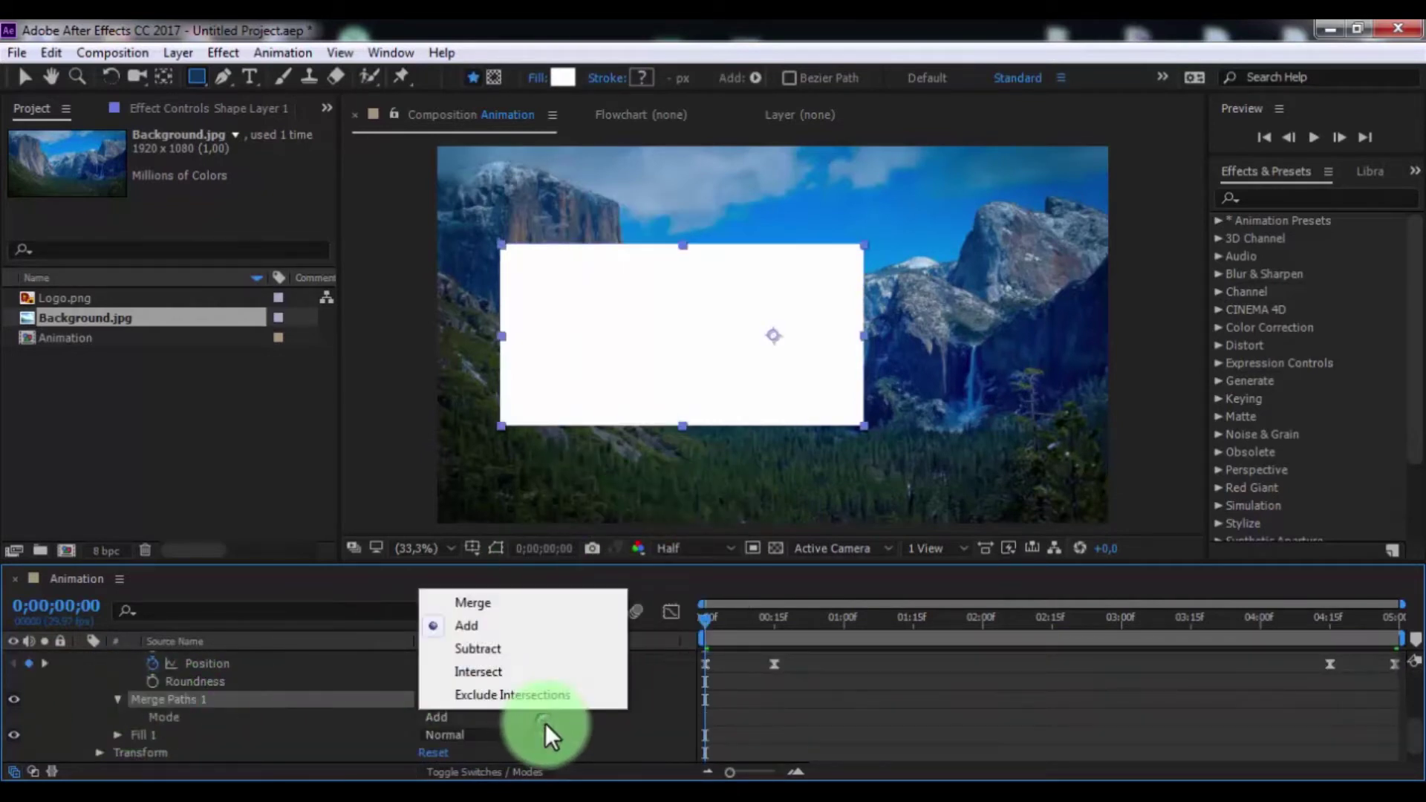
{"action": "left_click", "coordinate": [498, 673]}
{"action": "left_click_drag", "start_coordinate": [716, 627], "coordinate": [854, 623]}
{"action": "scroll", "coordinate": [42, 665], "scroll_direction": "up", "scroll_amount": 3}
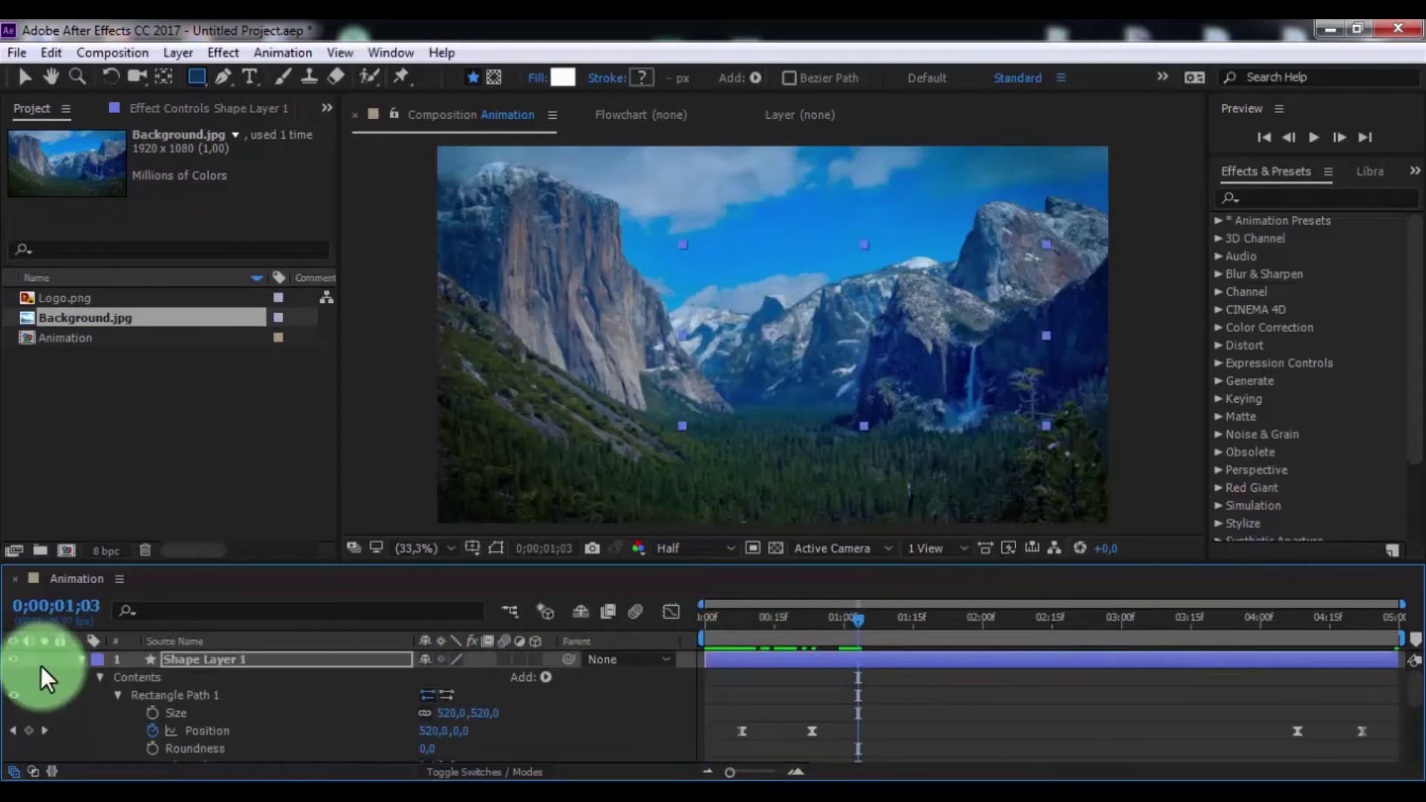
Step: Add Logo.png to the timeline and pre-compose it into a composition named 'Logo'
{"action": "left_click", "coordinate": [80, 660]}
{"action": "left_click_drag", "start_coordinate": [65, 298], "coordinate": [197, 654]}
{"action": "right_click", "coordinate": [199, 657]}
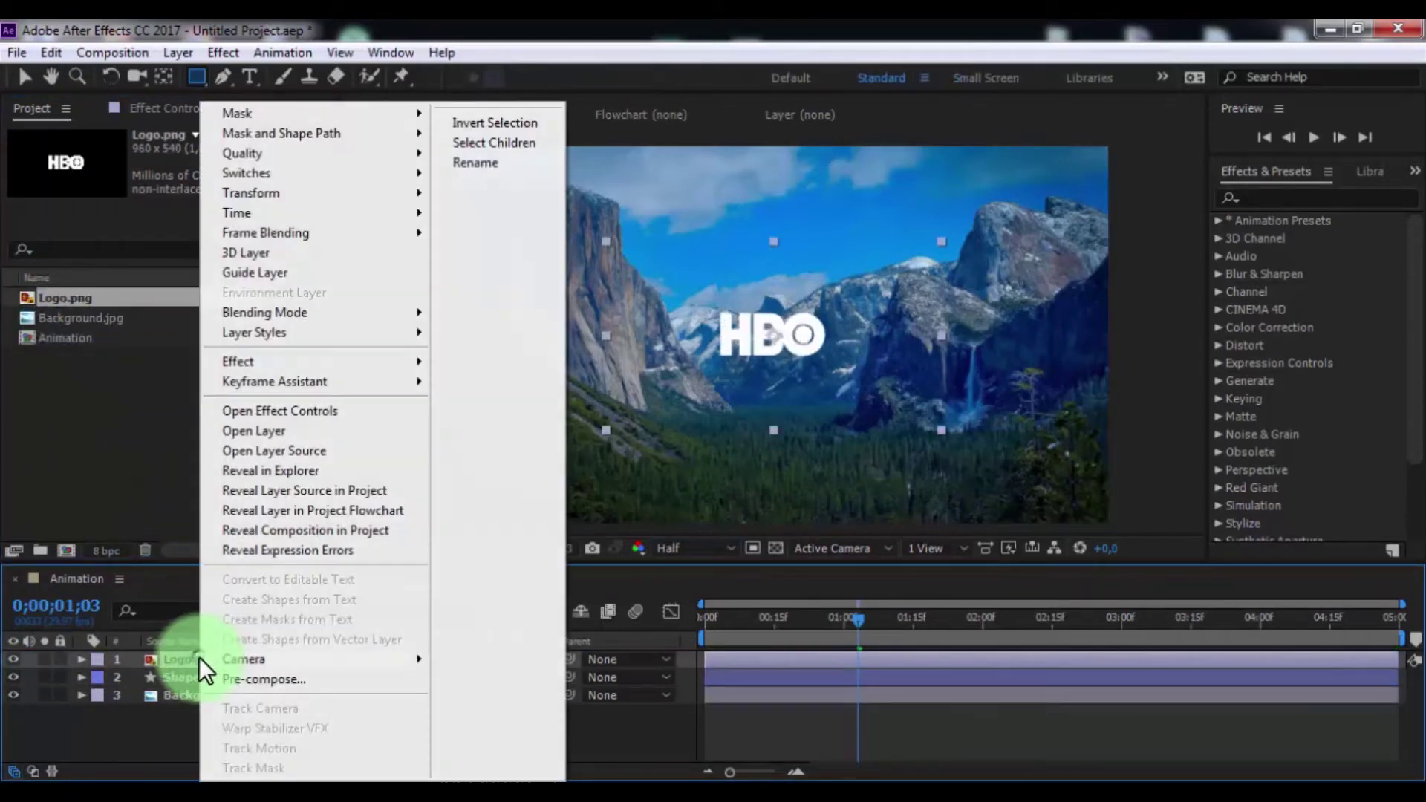
{"action": "left_click", "coordinate": [235, 679]}
{"action": "type", "text": "Logo"}
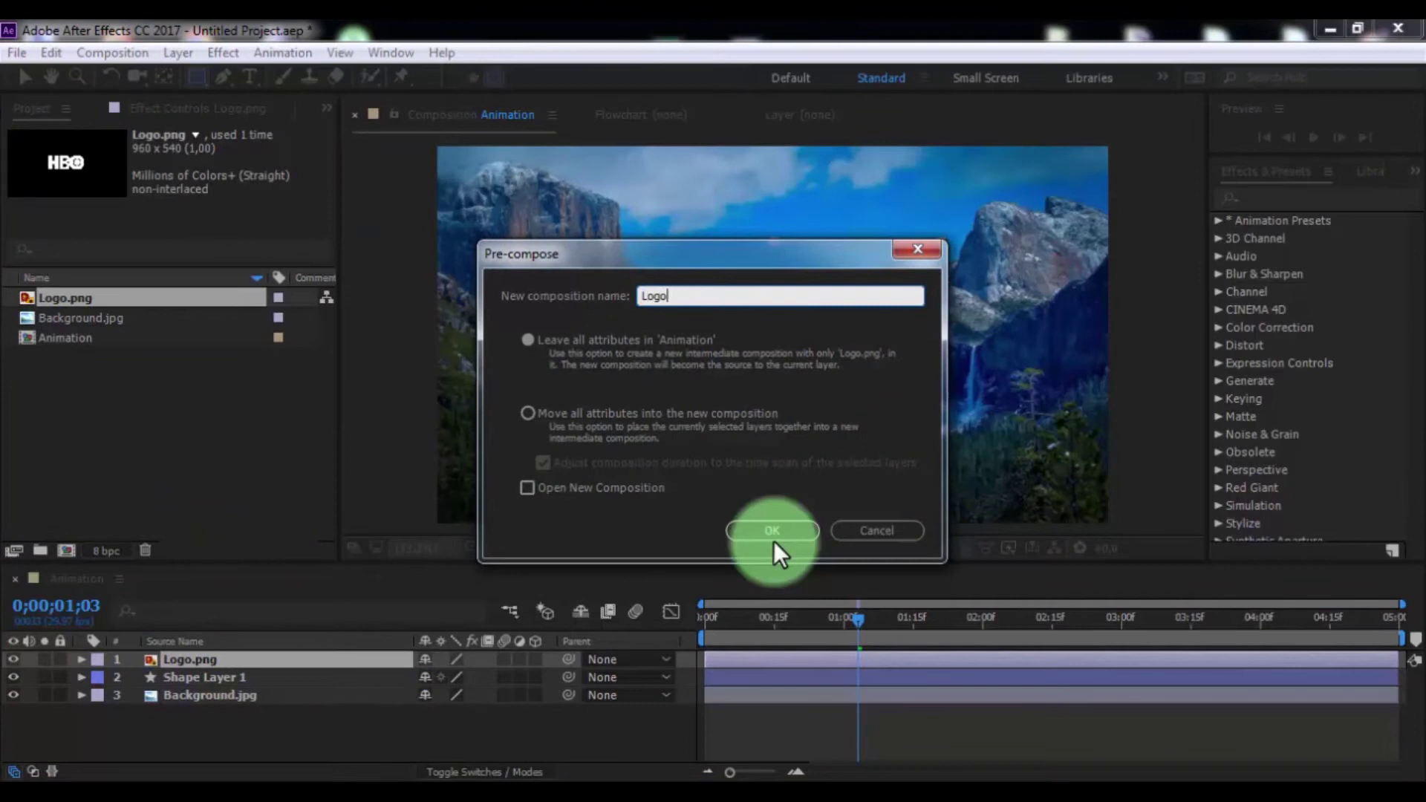
{"action": "left_click", "coordinate": [773, 530]}
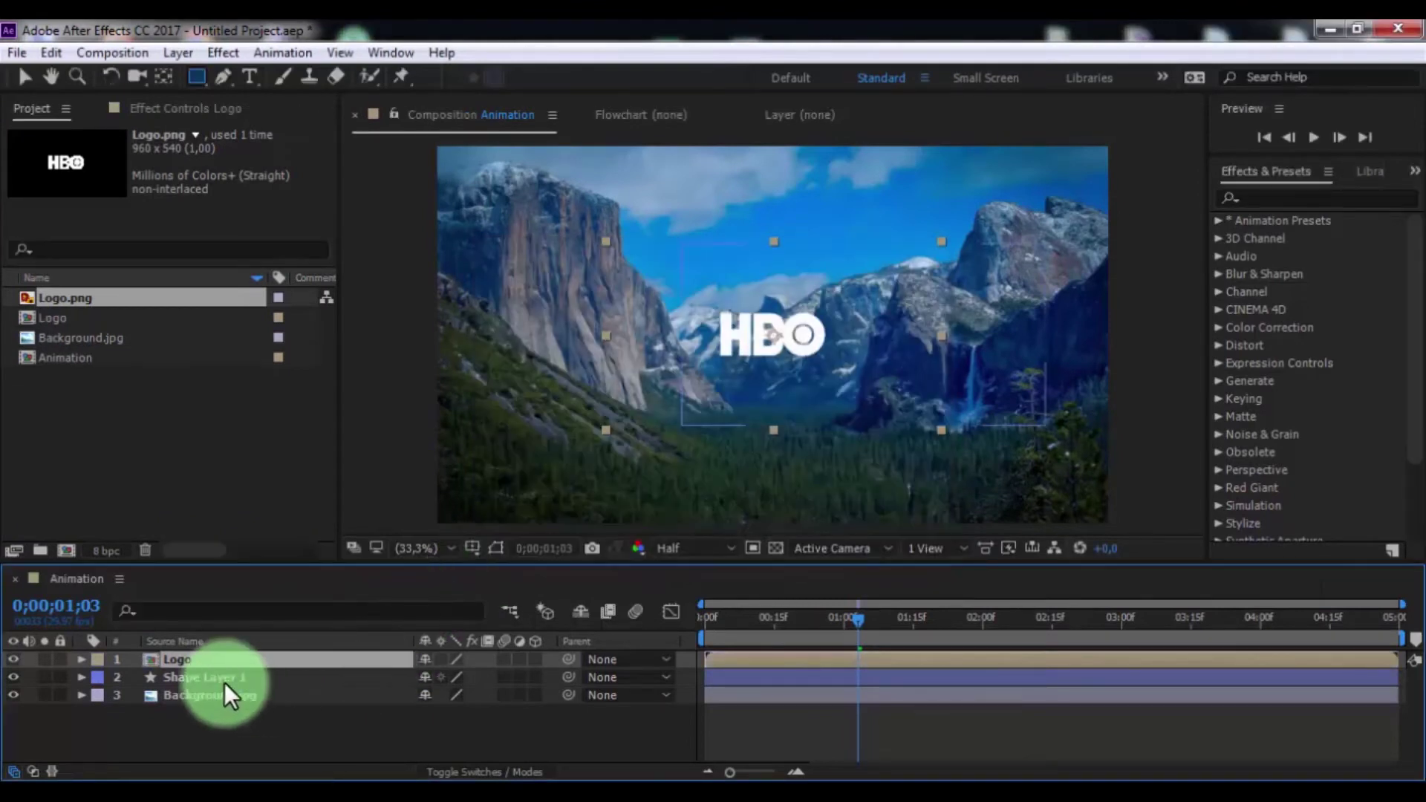
Step: Open the Logo composition and draw a white rectangle over the logo
{"action": "double_click", "coordinate": [180, 657]}
{"action": "left_click", "coordinate": [198, 76]}
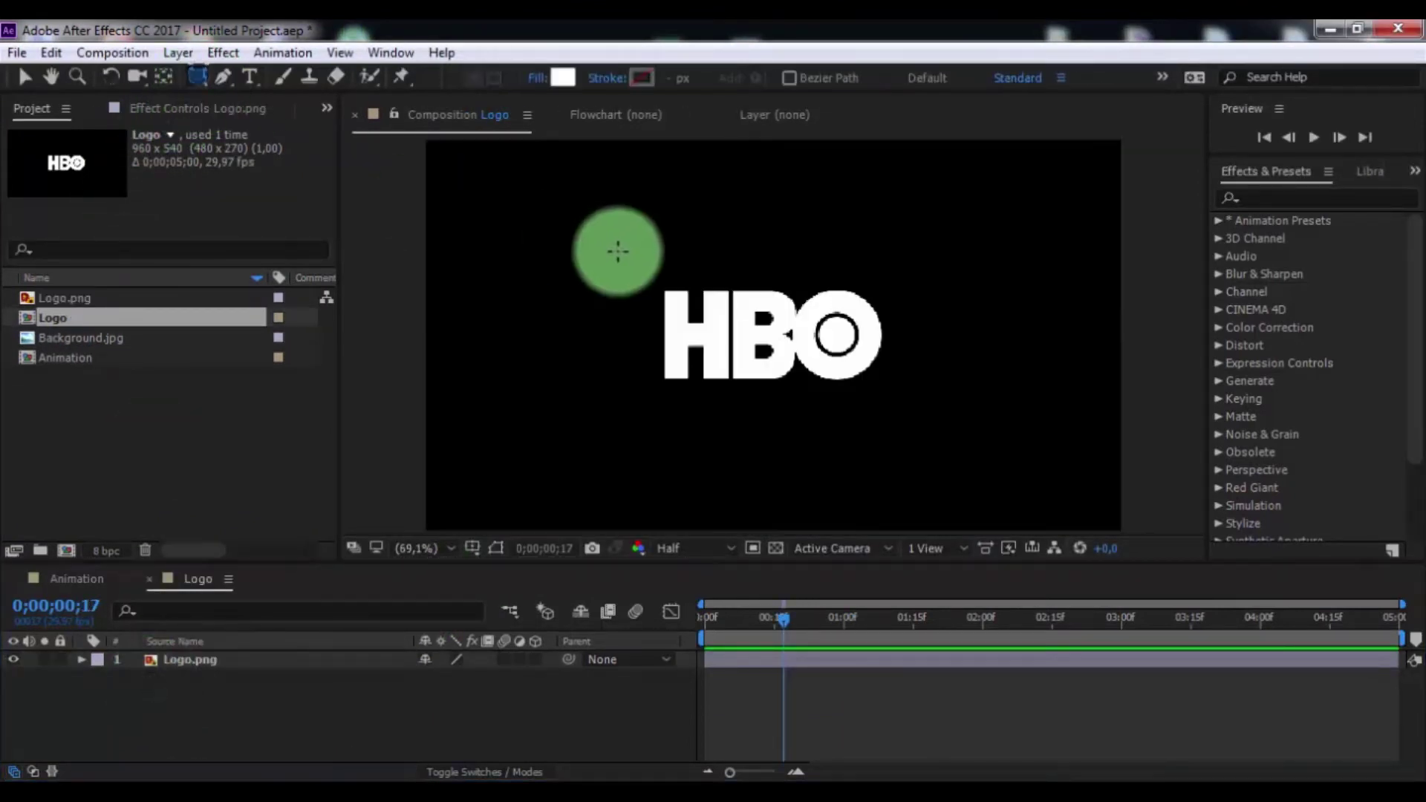
{"action": "left_click_drag", "start_coordinate": [647, 276], "coordinate": [912, 386]}
Step: Keyframe the rectangle's Position so it slides beside the logo, with a keyframe at three seconds
{"action": "left_click", "coordinate": [292, 760]}
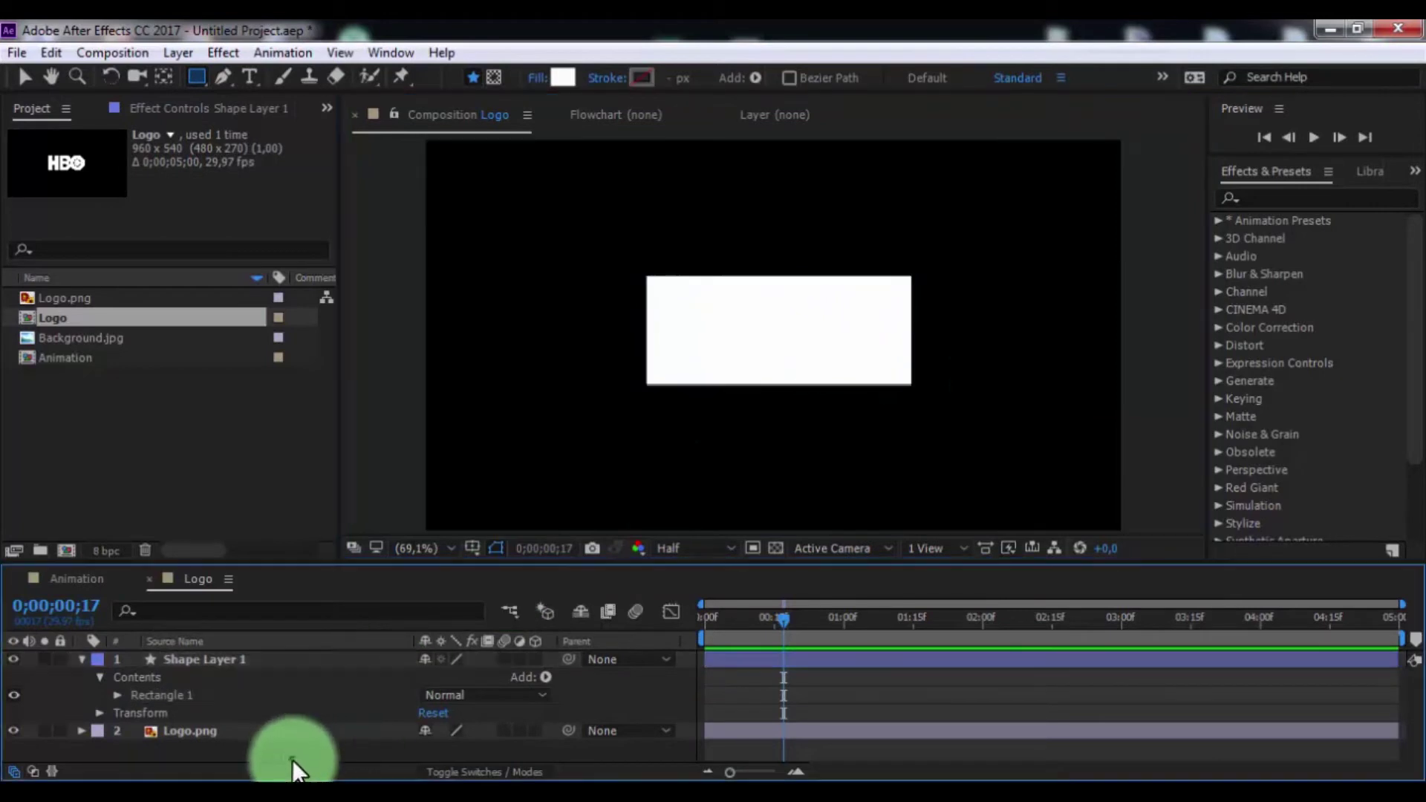
{"action": "left_click", "coordinate": [99, 713]}
{"action": "left_click", "coordinate": [134, 700]}
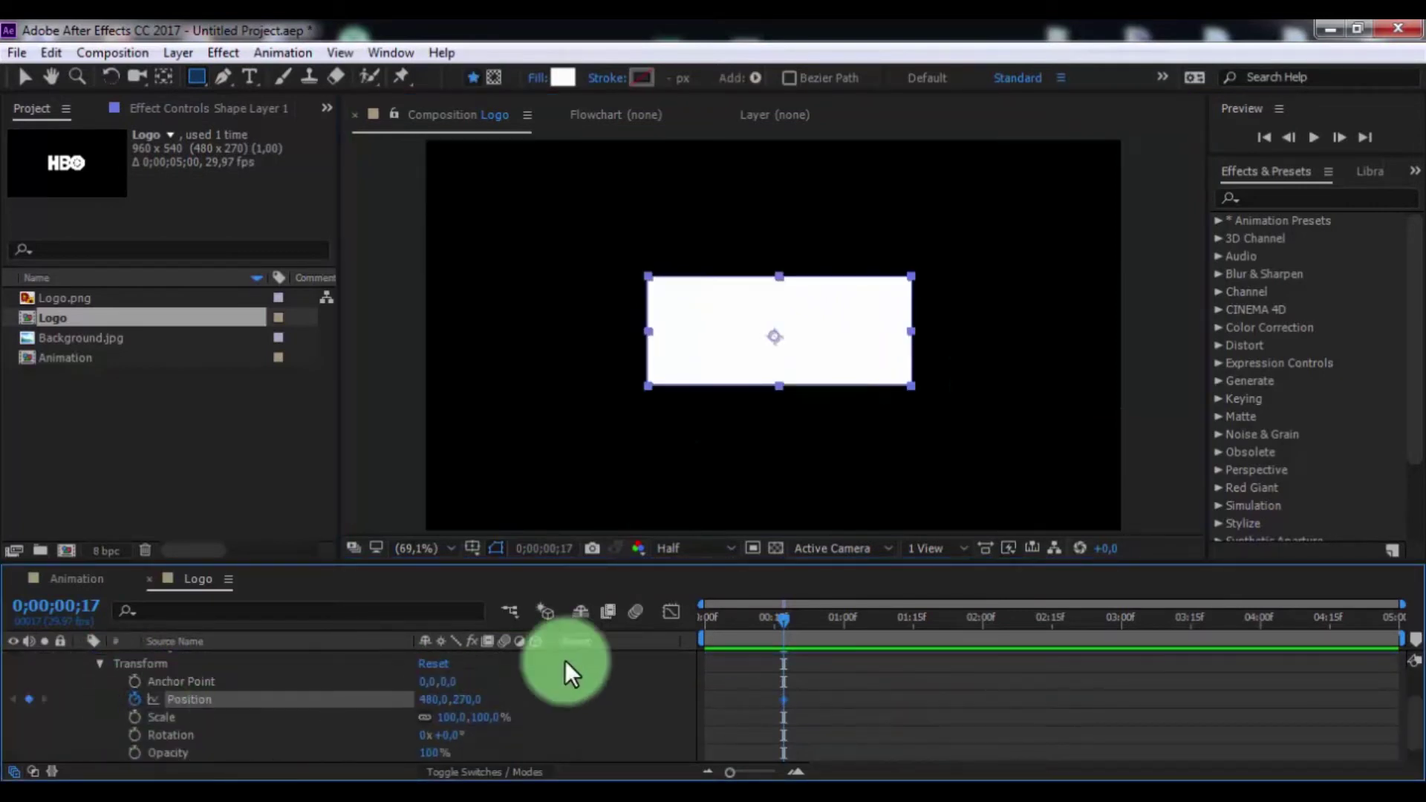
{"action": "left_click_drag", "start_coordinate": [775, 627], "coordinate": [771, 618]}
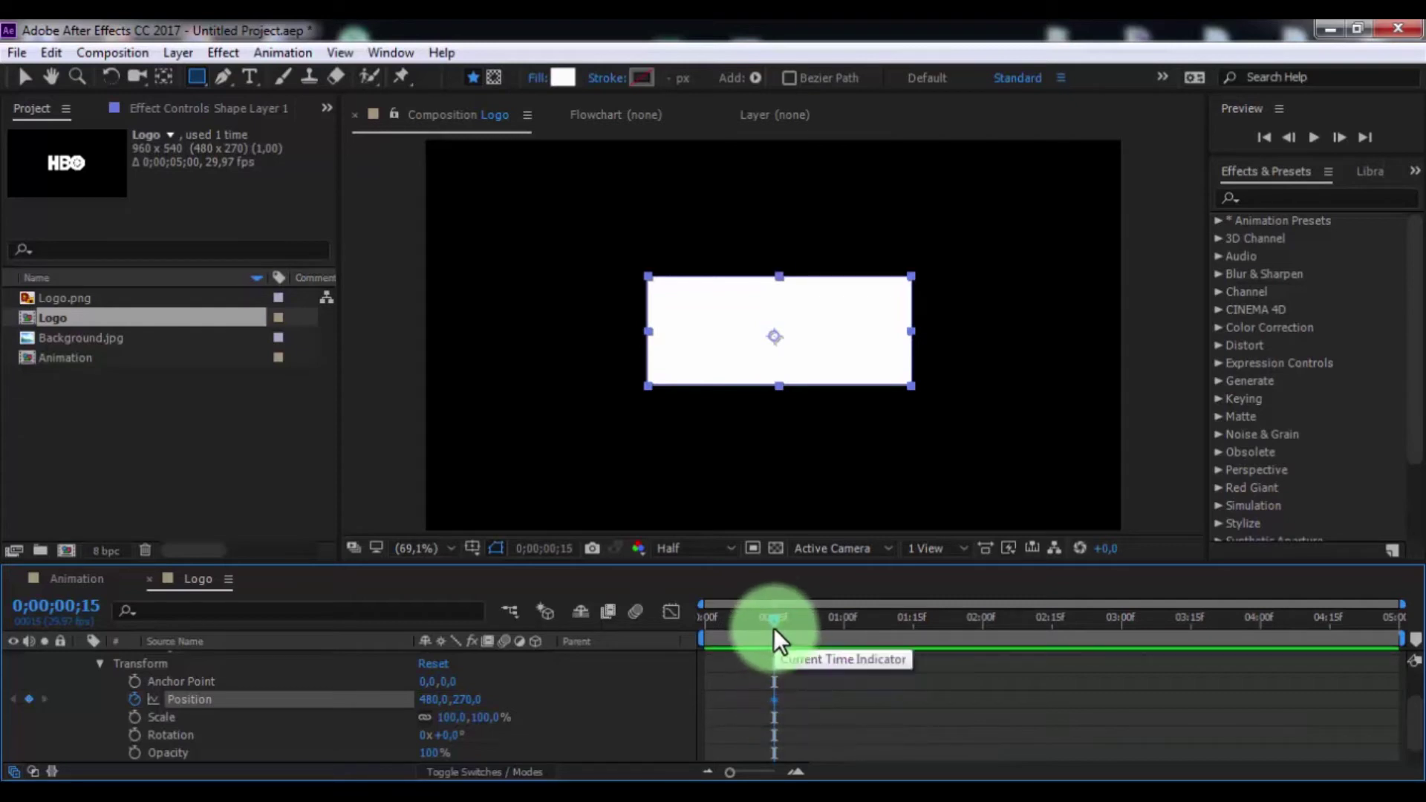
{"action": "left_click_drag", "start_coordinate": [773, 627], "coordinate": [556, 661]}
{"action": "left_click_drag", "start_coordinate": [445, 699], "coordinate": [141, 725]}
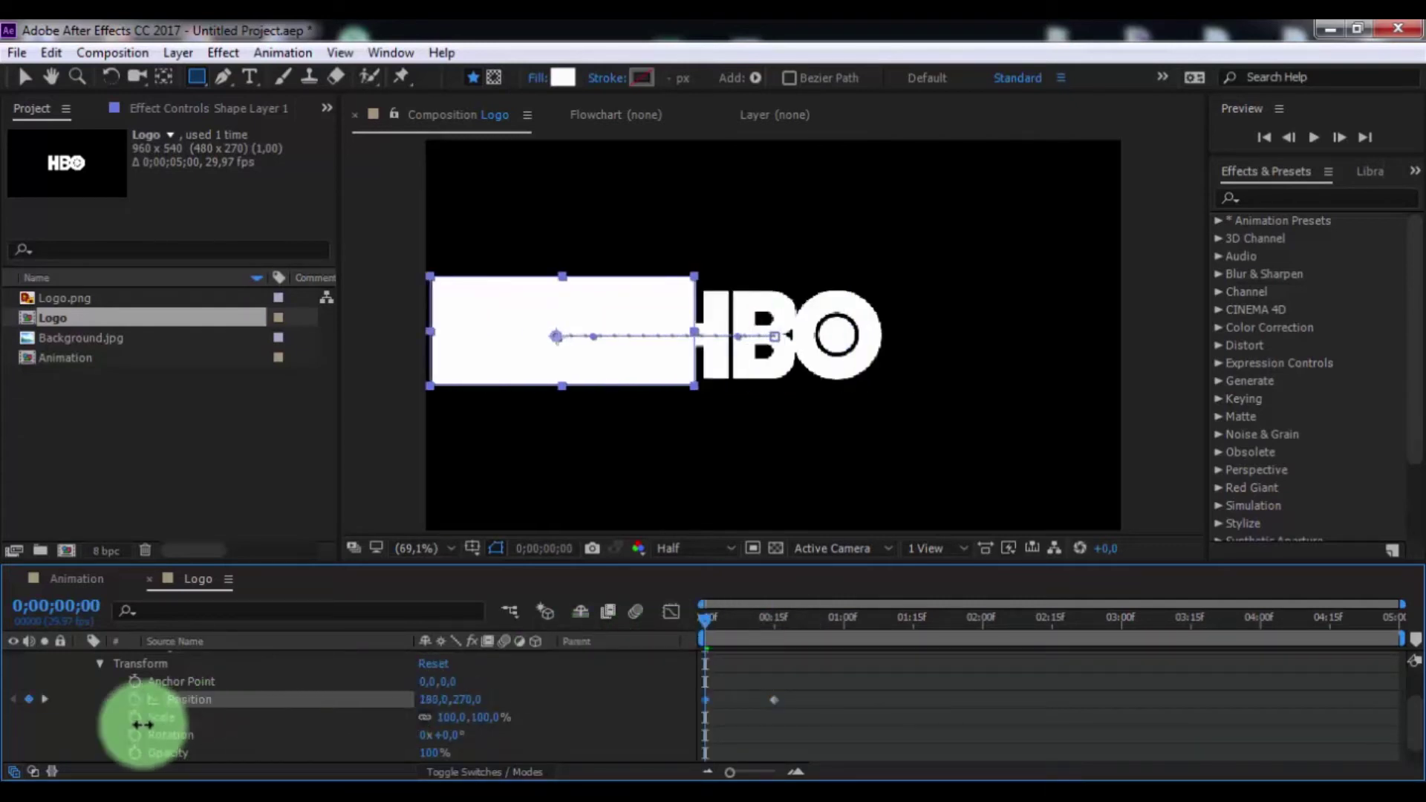
{"action": "left_click_drag", "start_coordinate": [712, 627], "coordinate": [1190, 627]}
{"action": "left_click", "coordinate": [18, 698]}
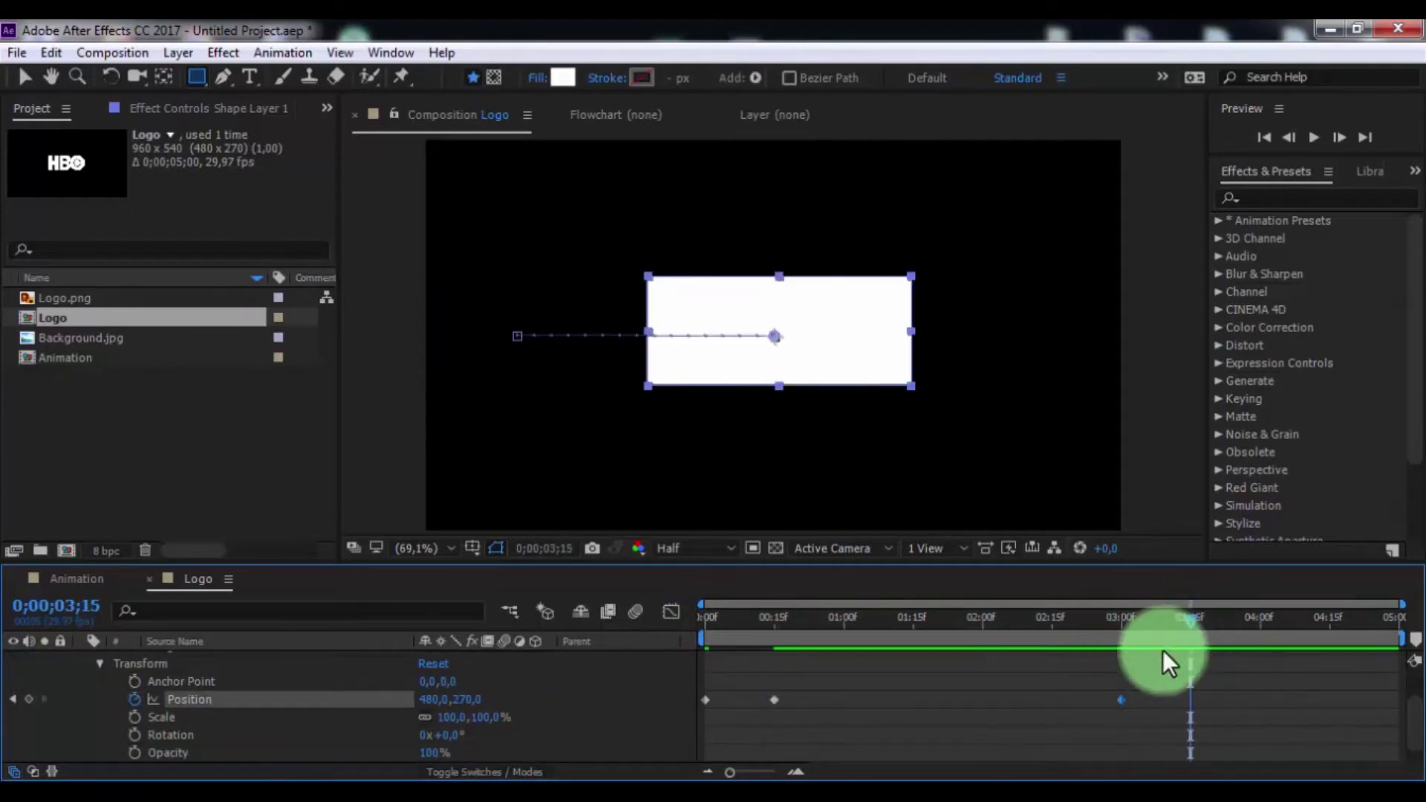
{"action": "mouse_move", "coordinate": [431, 699]}
{"action": "left_mouse_down"}
{"action": "mouse_move", "coordinate": [92, 695]}
{"action": "mouse_move", "coordinate": [334, 707]}
{"action": "left_mouse_up"}
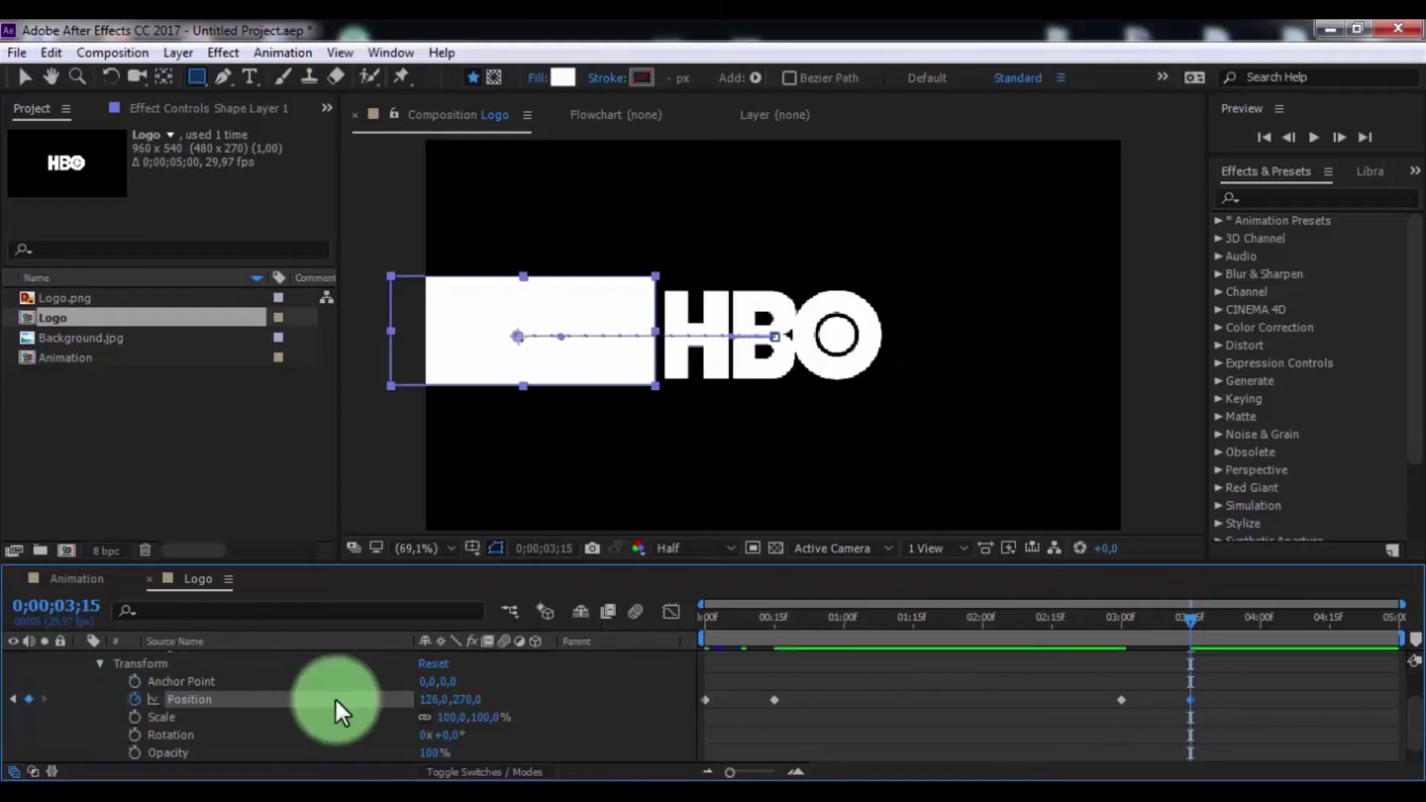
{"action": "mouse_move", "coordinate": [1188, 604]}
{"action": "left_mouse_down"}
{"action": "mouse_move", "coordinate": [1143, 653]}
{"action": "mouse_move", "coordinate": [671, 658]}
{"action": "left_mouse_up"}
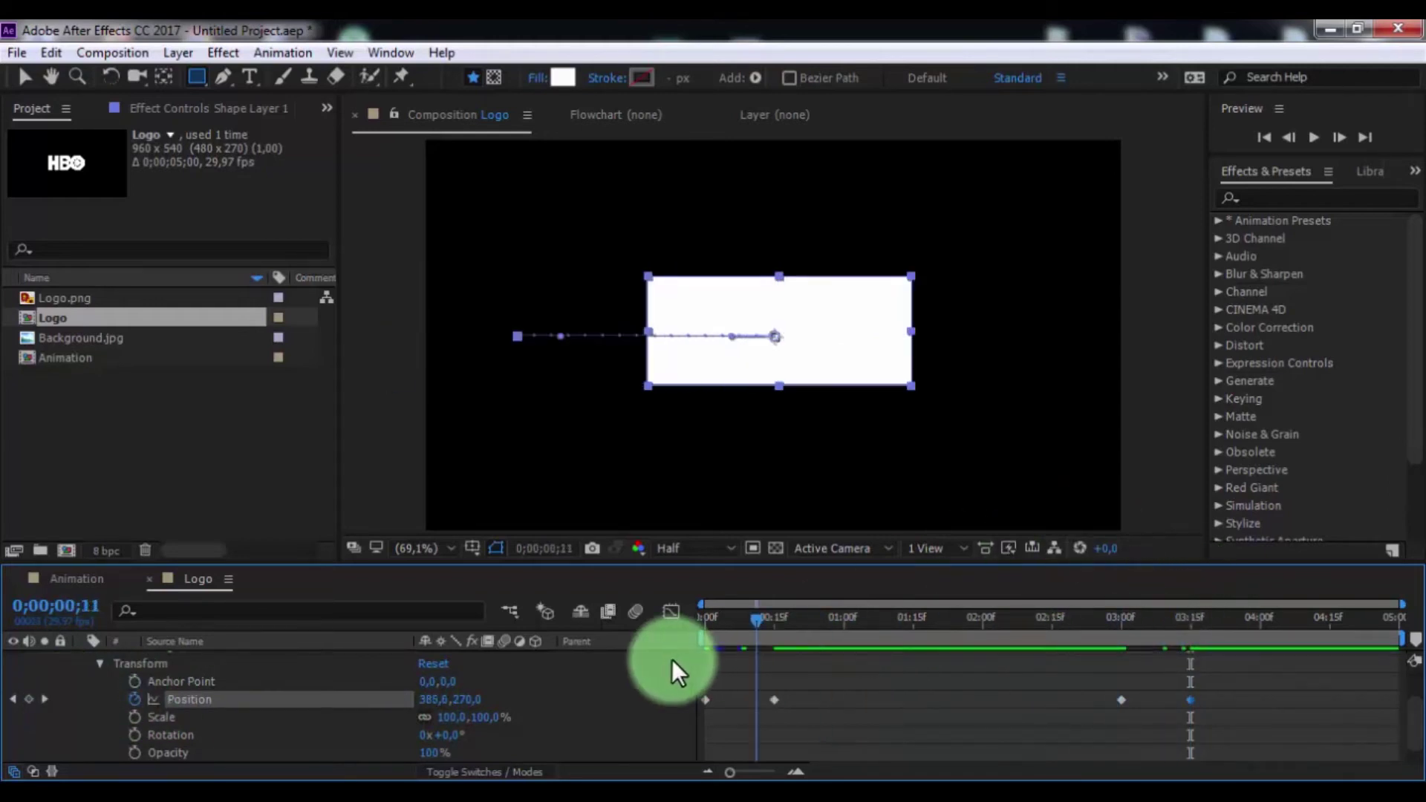
{"action": "left_click", "coordinate": [832, 682]}
Step: Set Logo.png's track matte to Alpha Matte using the rectangle and preview the reveal
{"action": "scroll", "coordinate": [98, 674], "scroll_direction": "up", "scroll_amount": 2}
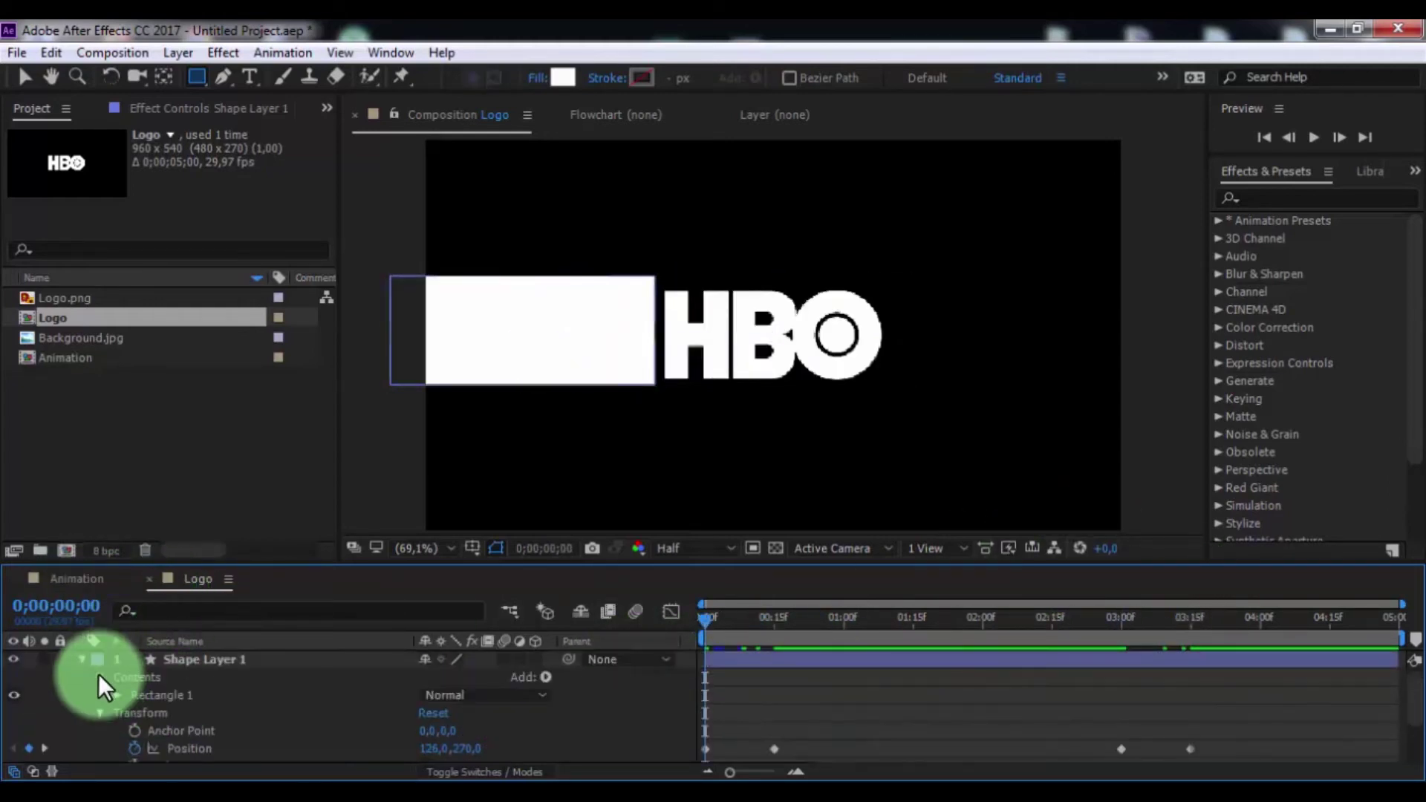
{"action": "left_click", "coordinate": [82, 661]}
{"action": "left_click", "coordinate": [239, 676]}
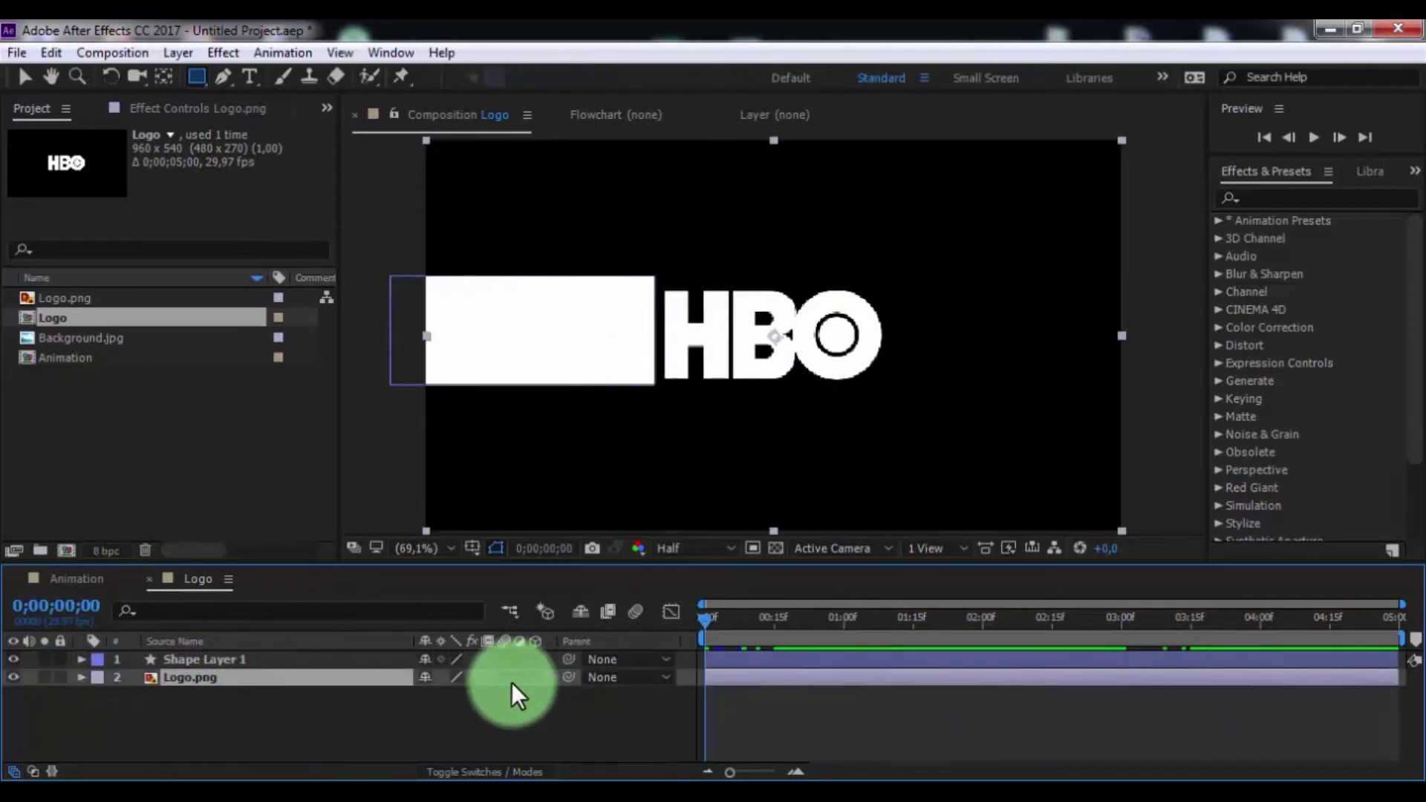
{"action": "left_click", "coordinate": [515, 771]}
{"action": "left_click", "coordinate": [528, 677]}
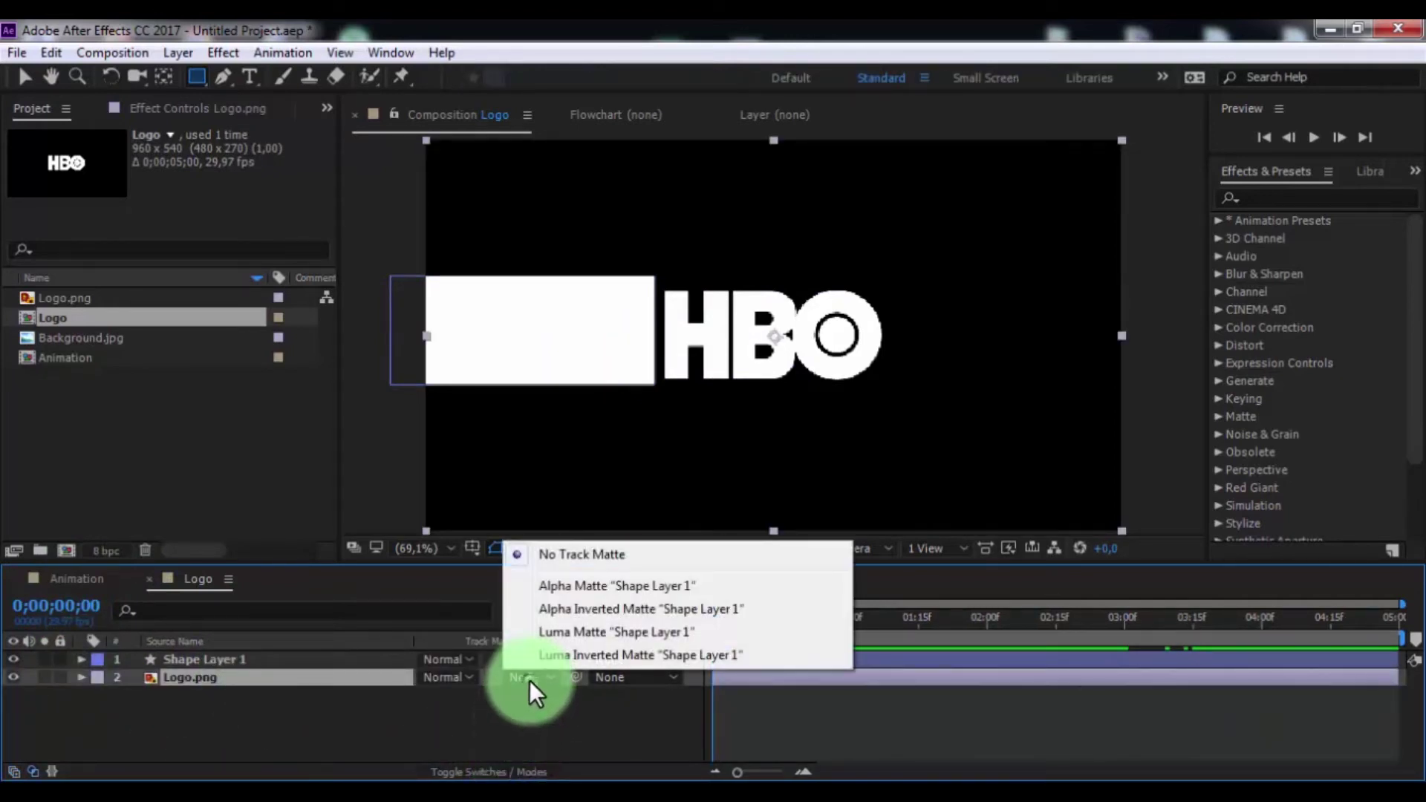
{"action": "left_click", "coordinate": [557, 588]}
{"action": "left_click", "coordinate": [446, 709]}
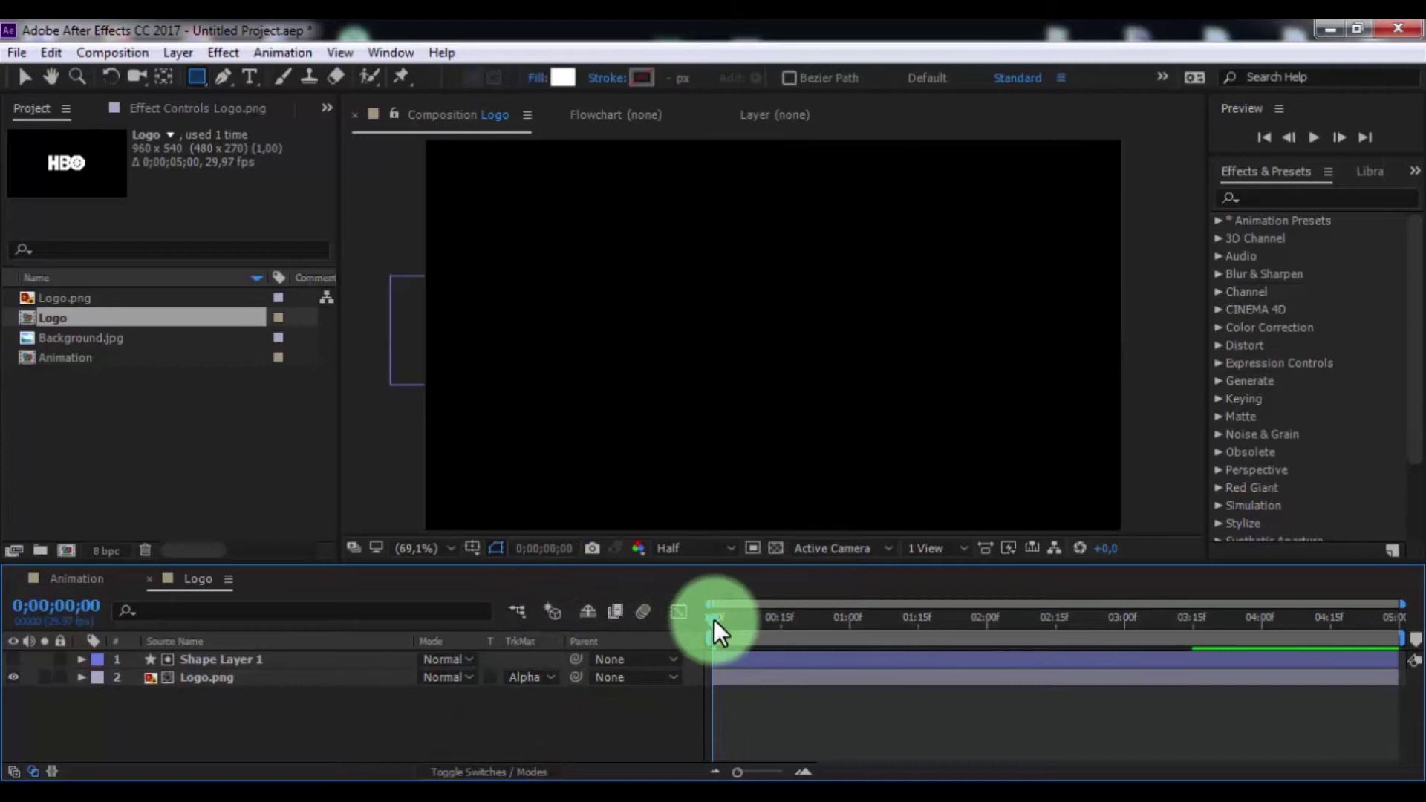
{"action": "mouse_move", "coordinate": [715, 619]}
{"action": "left_mouse_down"}
{"action": "mouse_move", "coordinate": [769, 622]}
{"action": "mouse_move", "coordinate": [843, 653]}
{"action": "mouse_move", "coordinate": [652, 653]}
{"action": "mouse_move", "coordinate": [342, 725]}
{"action": "left_mouse_up"}
Step: Back in the Animation composition, duplicate the Logo layer and Shape Layer 1
{"action": "left_click", "coordinate": [55, 581]}
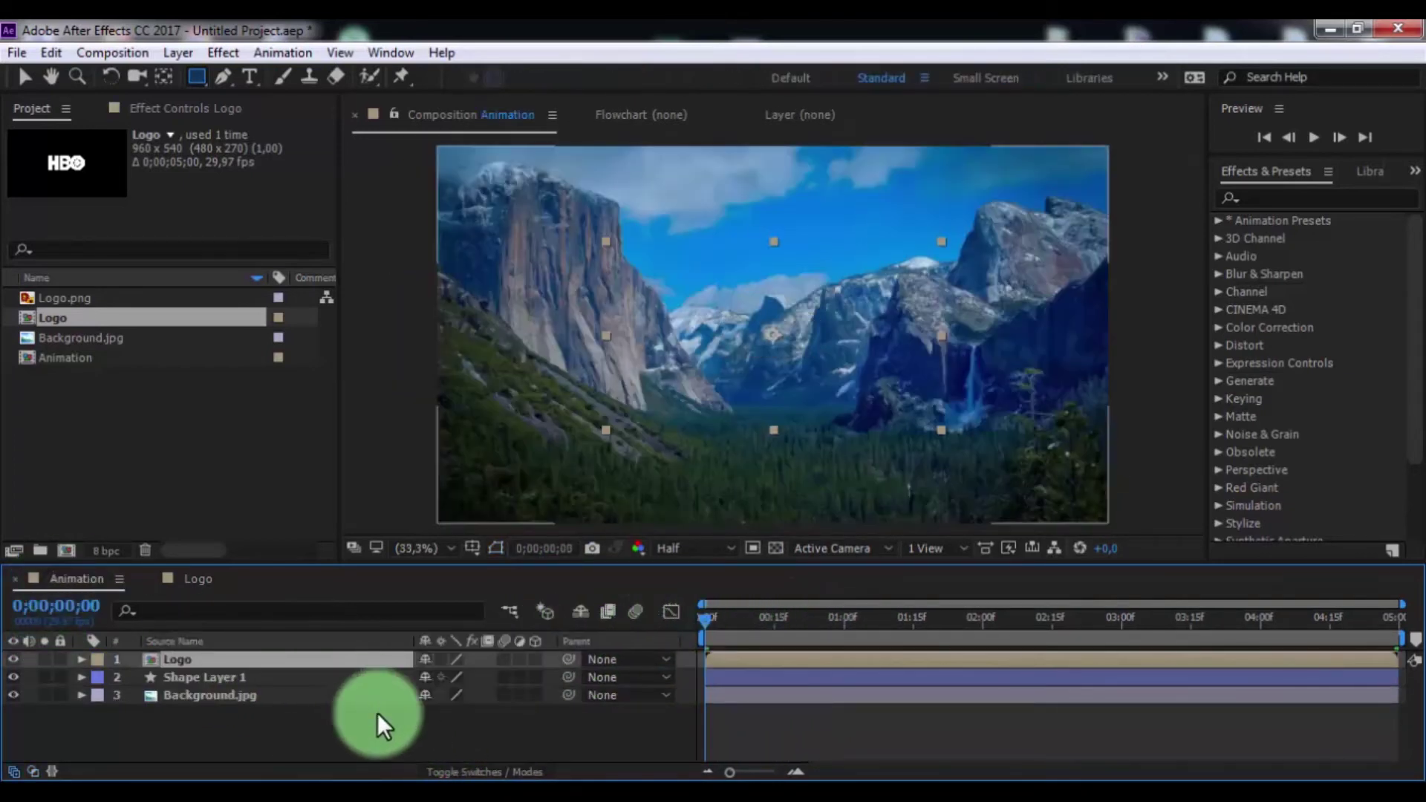
{"action": "left_click", "coordinate": [373, 733]}
{"action": "left_click", "coordinate": [220, 659]}
{"action": "key", "text": "ctrl+d"}
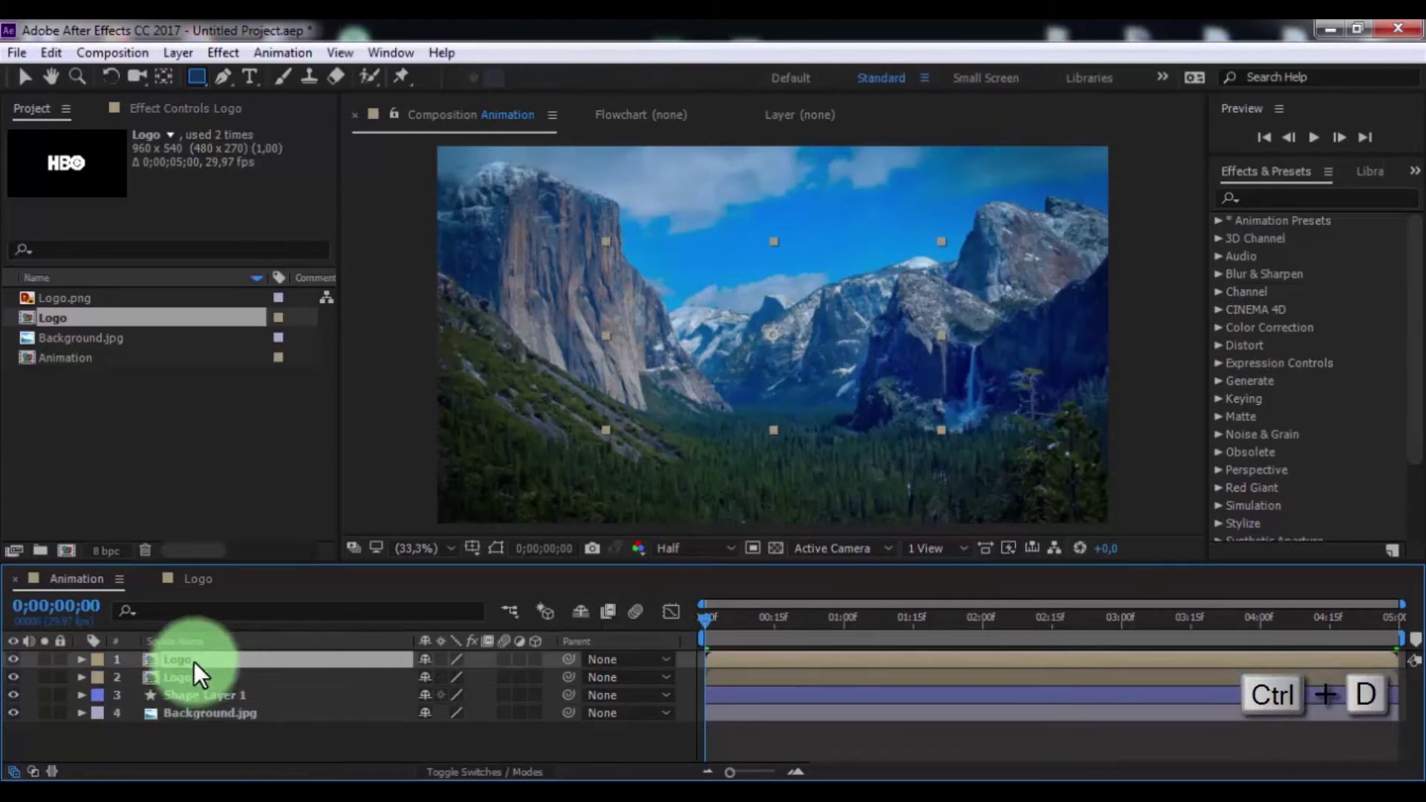
{"action": "left_click", "coordinate": [197, 692]}
{"action": "key", "text": "ctrl+d"}
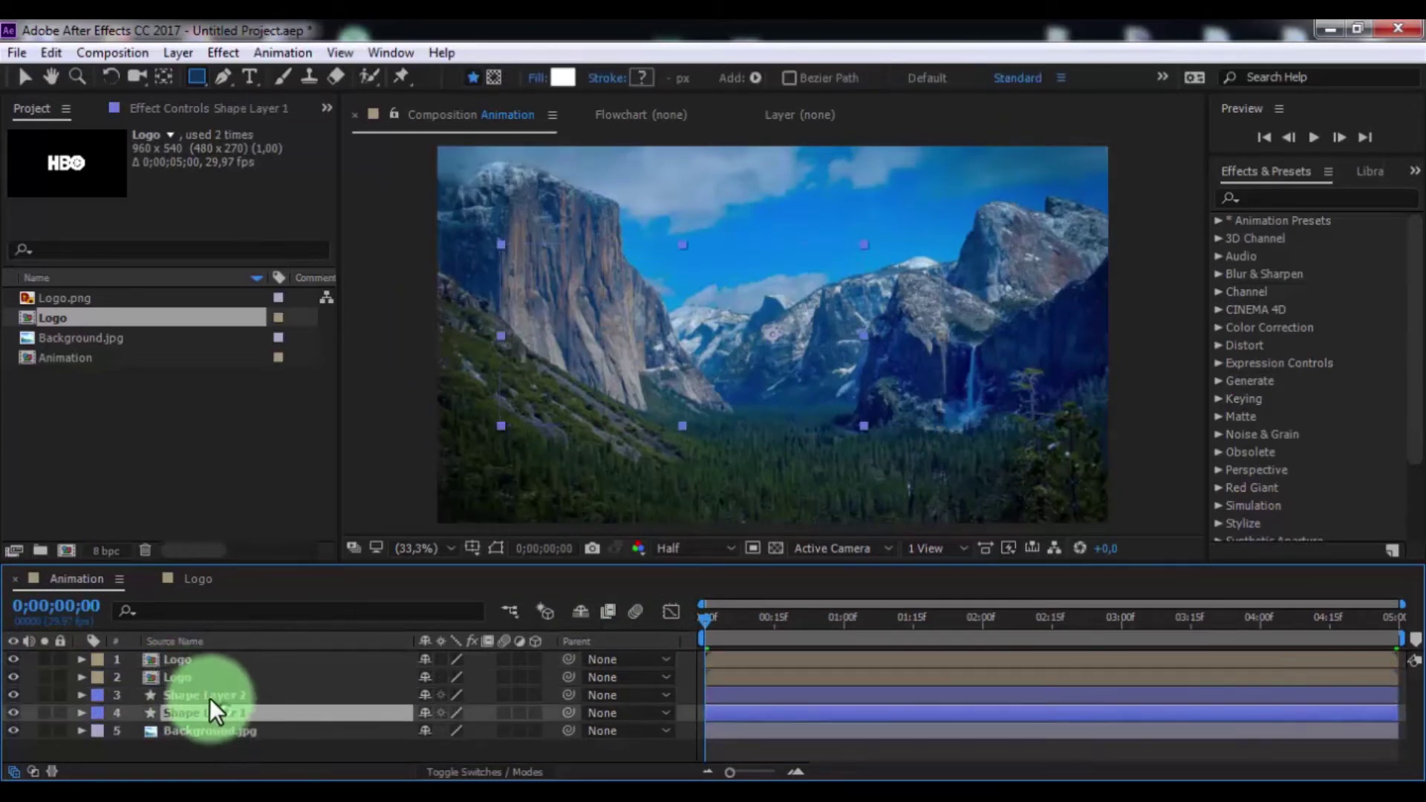
Step: Move the Logo copy below the shape layers and delay layers 1–4 by about five frames
{"action": "left_click_drag", "start_coordinate": [180, 677], "coordinate": [181, 722]}
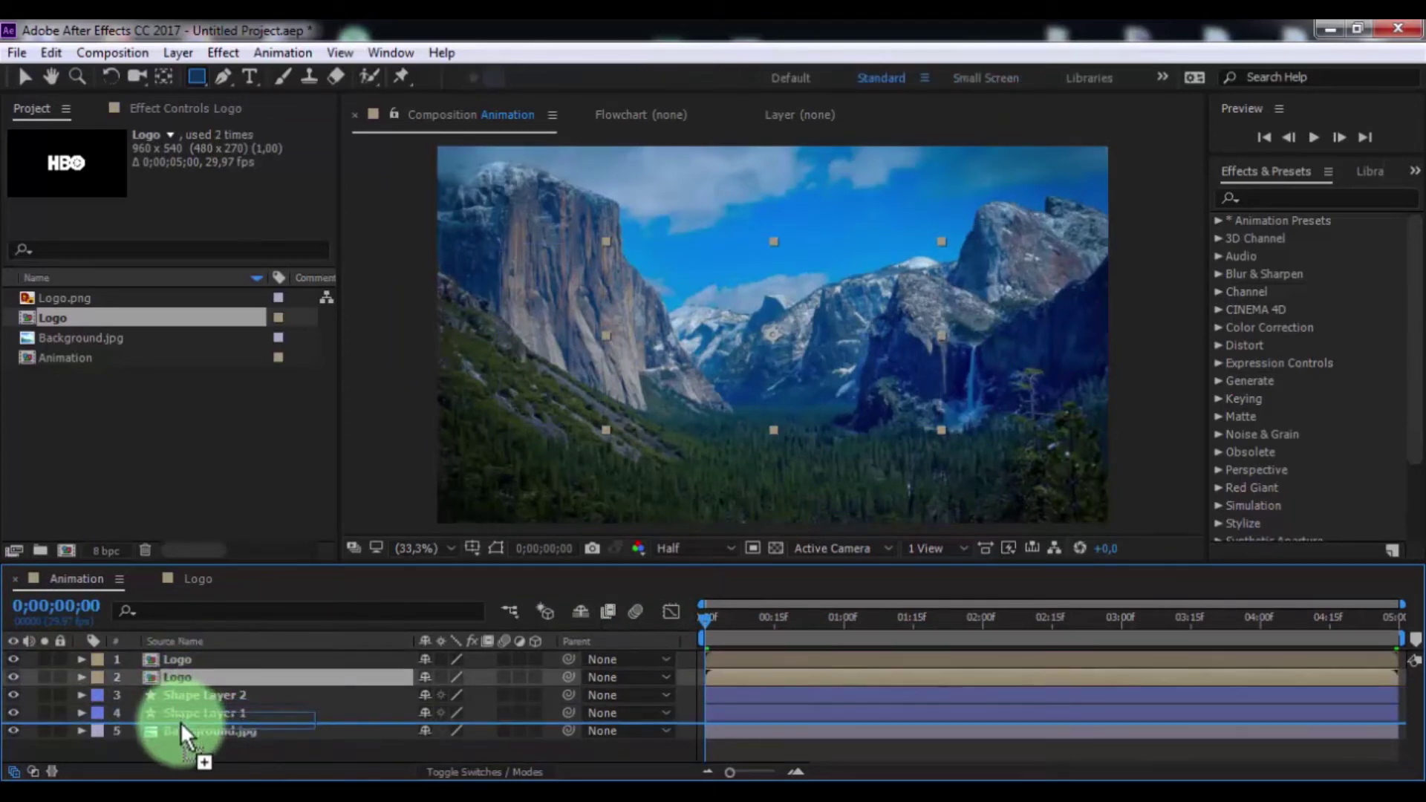
{"action": "left_click", "coordinate": [223, 696], "text": "ctrl"}
{"action": "left_click", "coordinate": [195, 661], "text": "ctrl"}
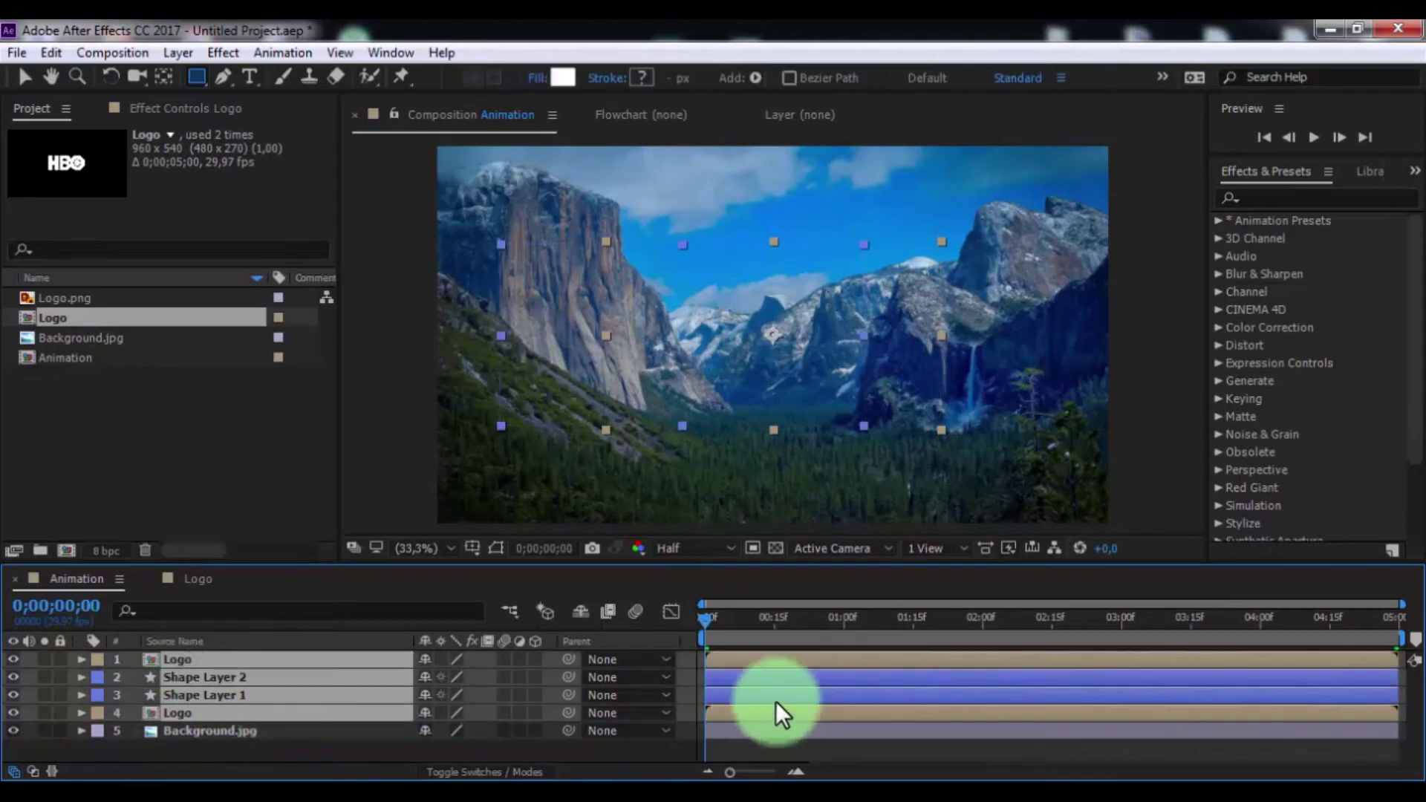
{"action": "left_click_drag", "start_coordinate": [748, 673], "coordinate": [768, 673]}
{"action": "left_click", "coordinate": [425, 712]}
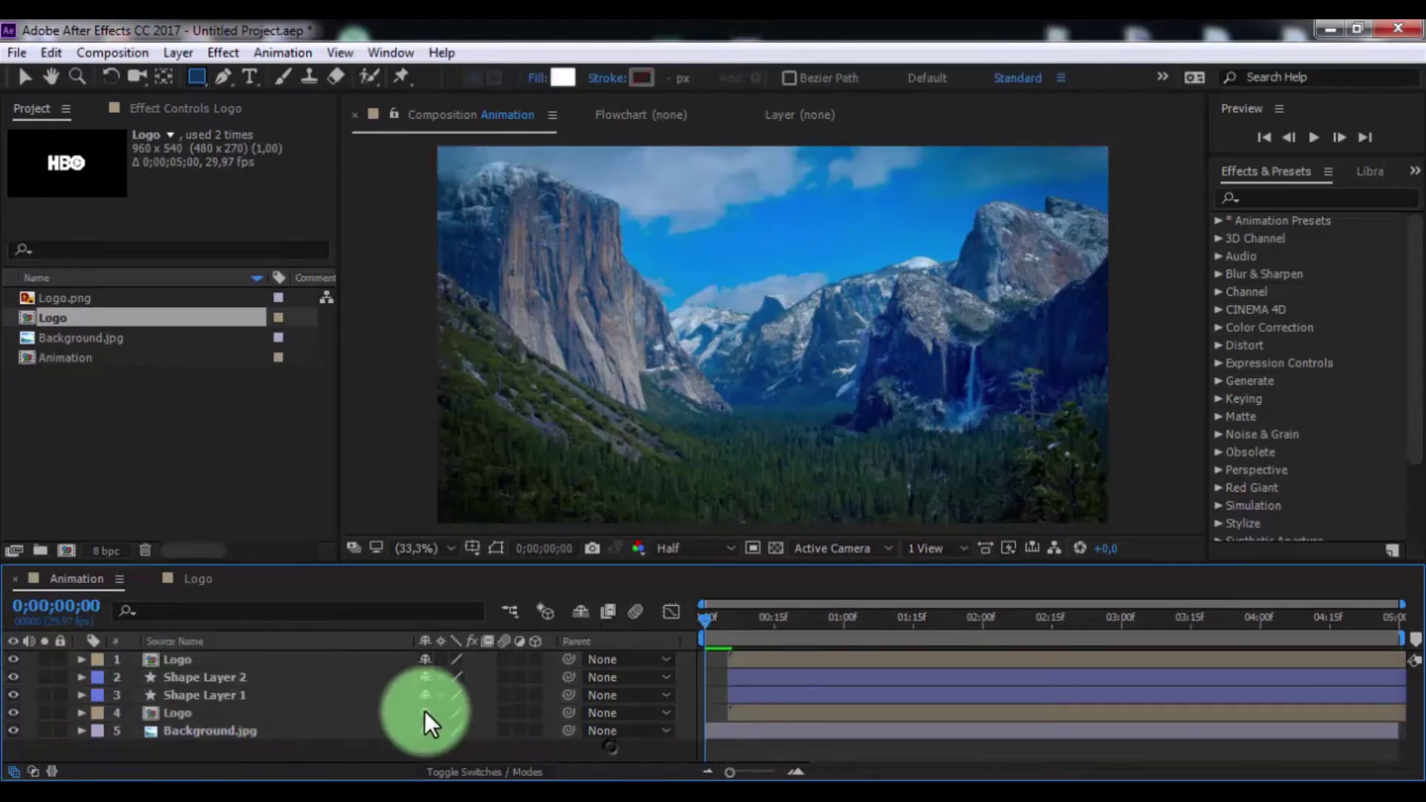
Step: Set the lower Logo copy and Shape Layer 2 to Alpha Inverted Matte, then scrub to preview
{"action": "left_click", "coordinate": [531, 769]}
{"action": "left_click", "coordinate": [533, 714]}
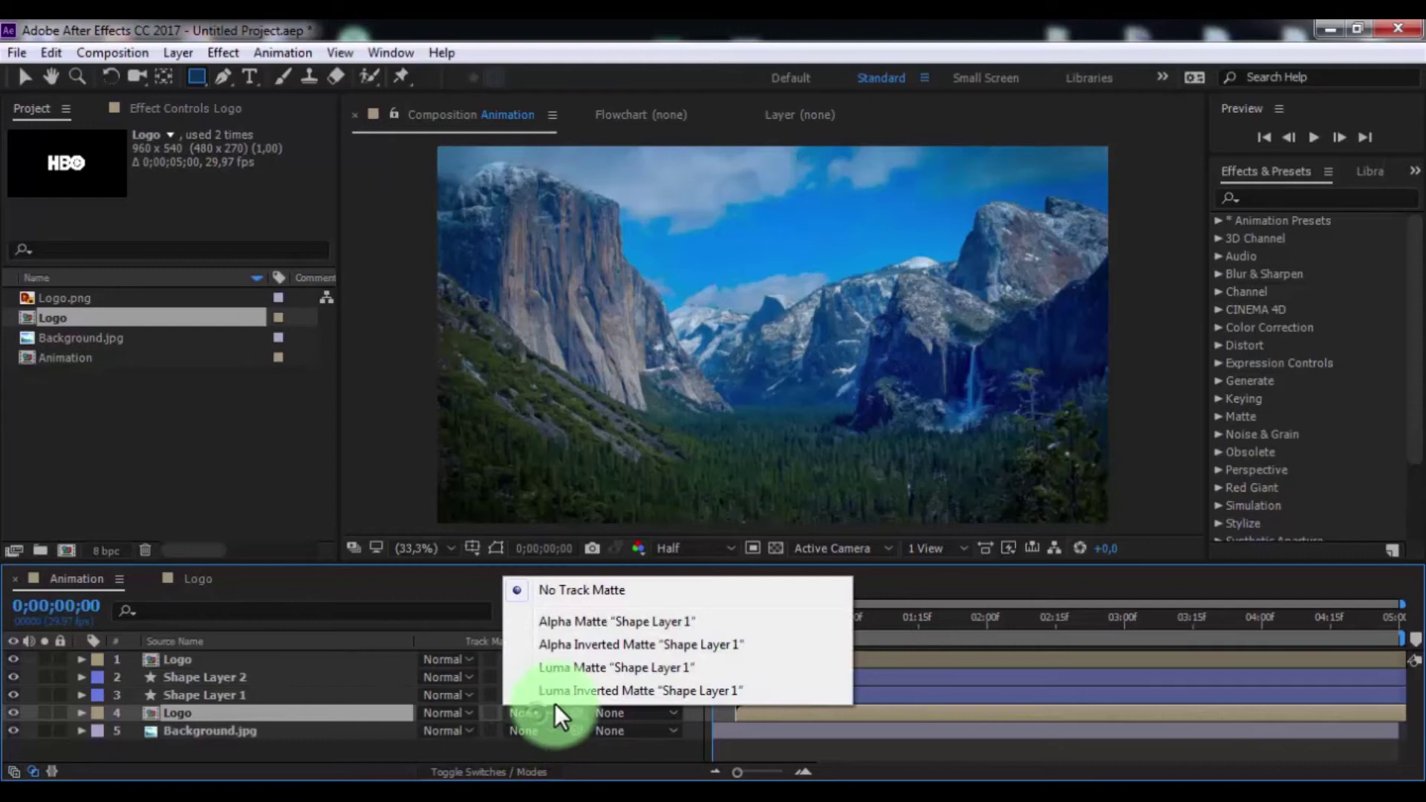
{"action": "left_click", "coordinate": [586, 645]}
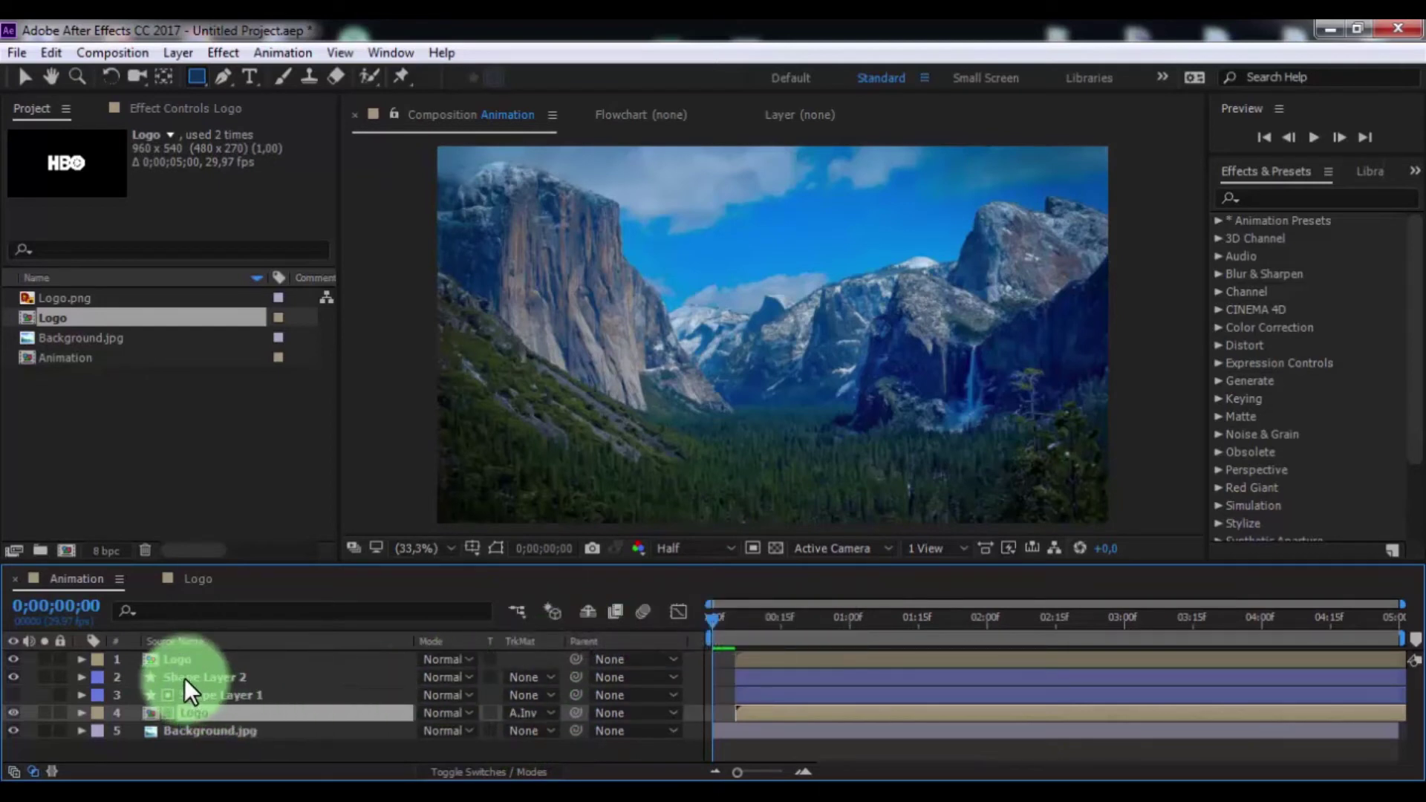
{"action": "left_click", "coordinate": [193, 678]}
{"action": "left_click", "coordinate": [528, 677]}
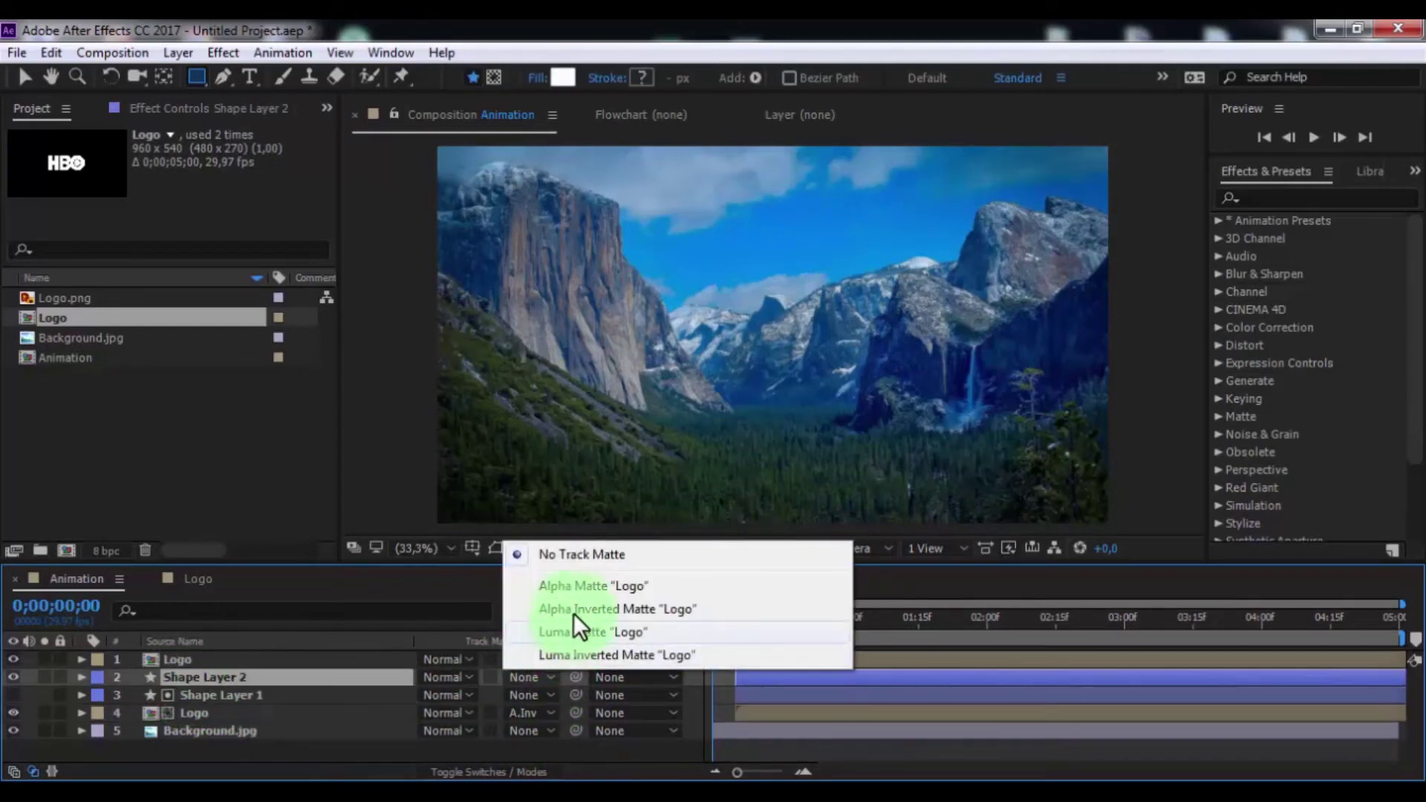
{"action": "left_click", "coordinate": [576, 609]}
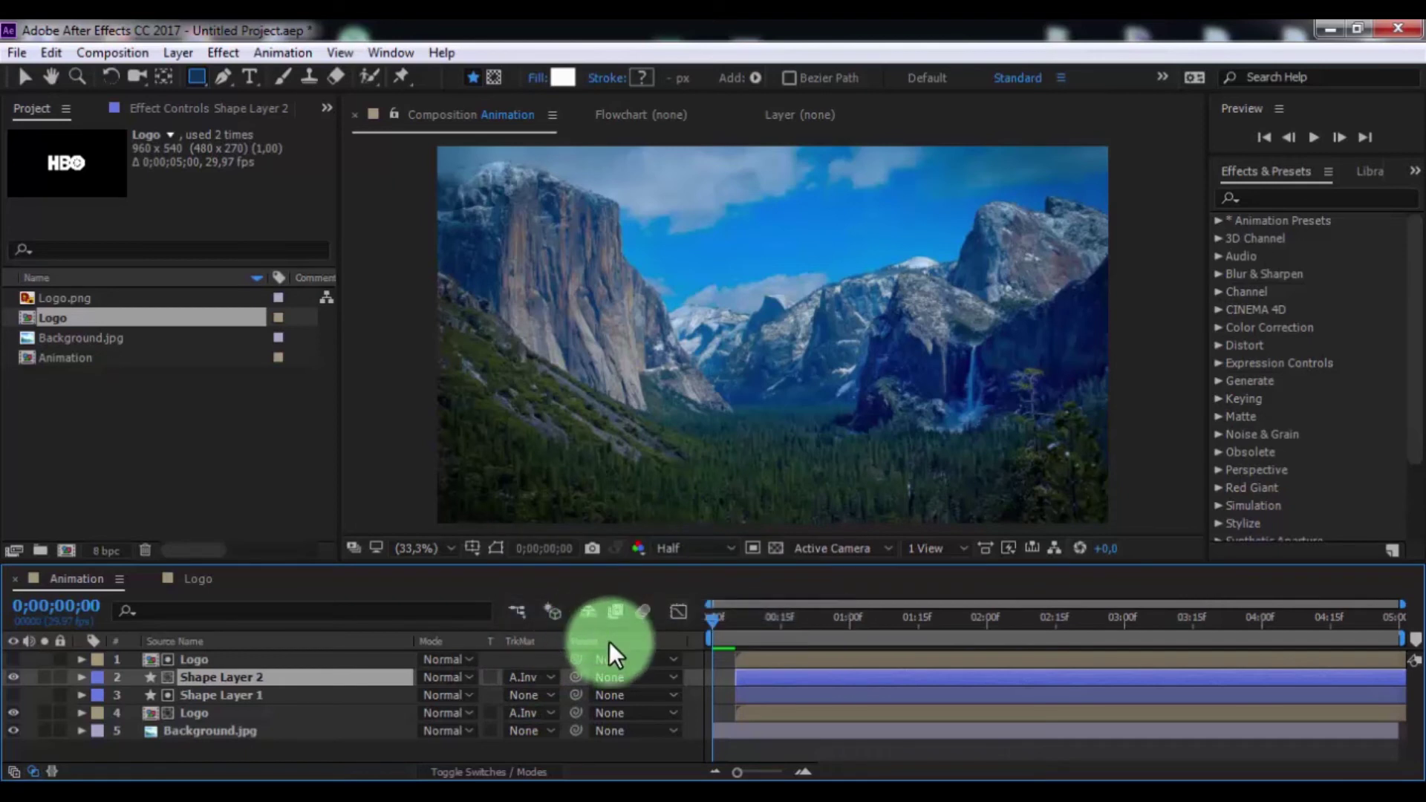
{"action": "mouse_move", "coordinate": [707, 623]}
{"action": "left_mouse_down"}
{"action": "mouse_move", "coordinate": [773, 618]}
{"action": "mouse_move", "coordinate": [760, 624]}
{"action": "left_mouse_up"}
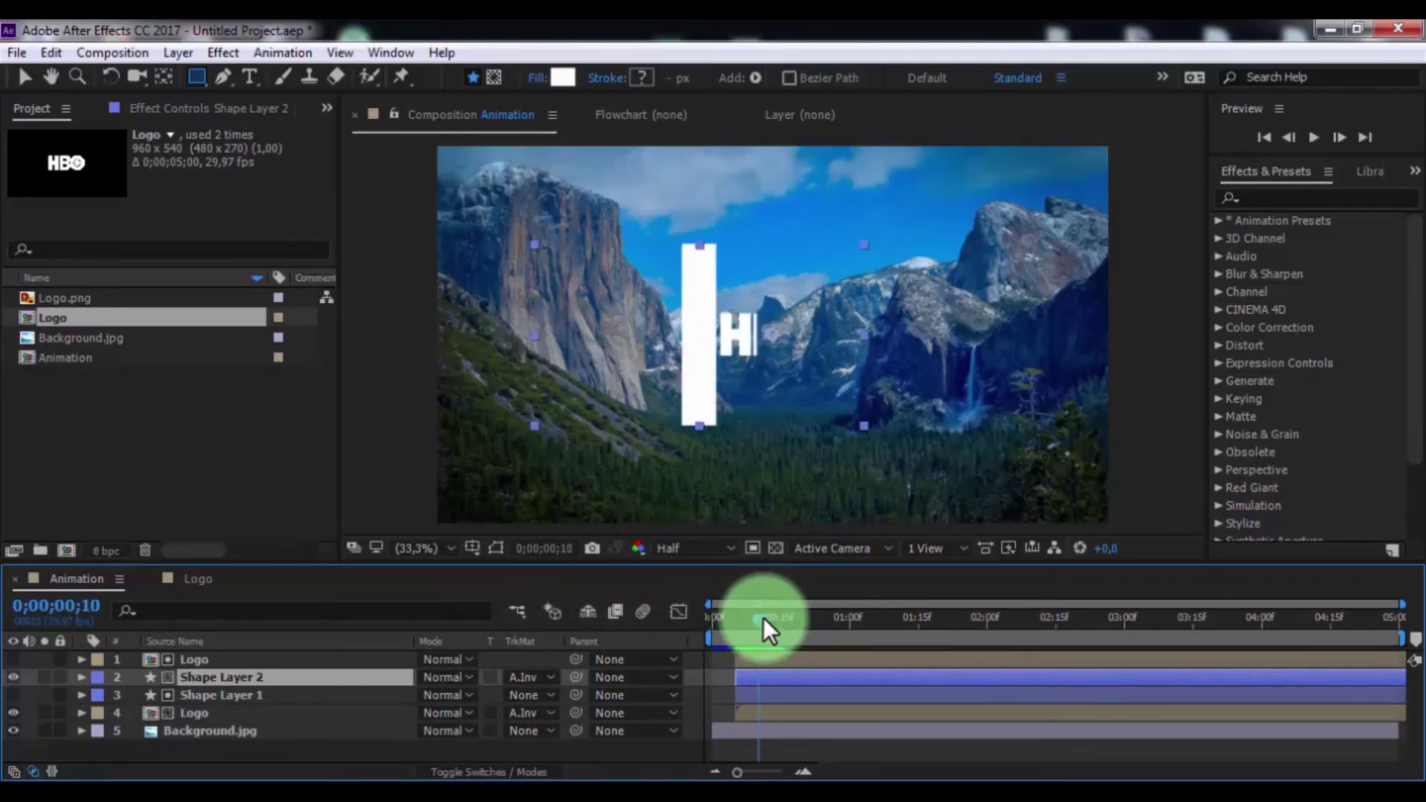
Step: Scale both Logo layers up to 162%
{"action": "left_click", "coordinate": [169, 714]}
{"action": "left_click", "coordinate": [198, 659], "text": "ctrl"}
{"action": "key", "text": "s"}
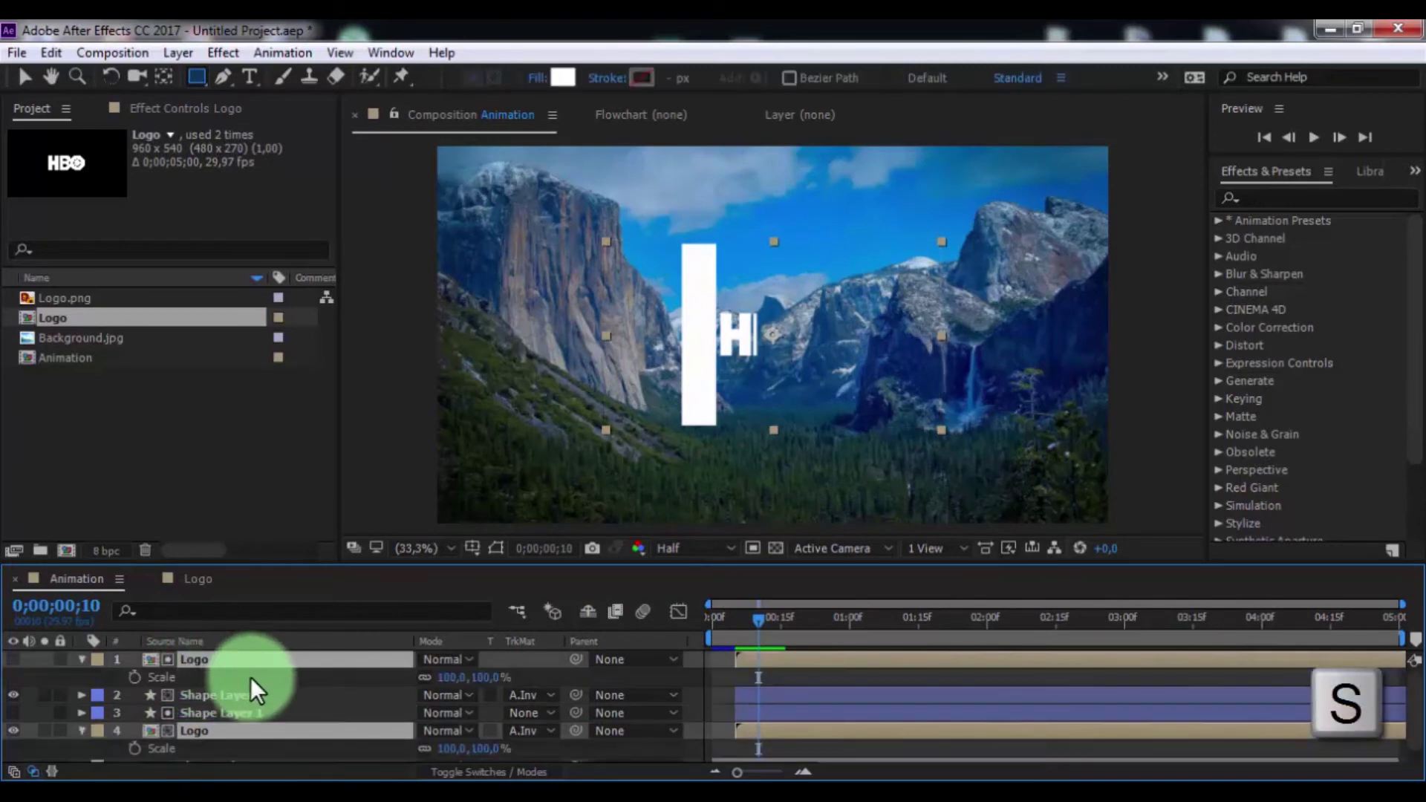
{"action": "left_click_drag", "start_coordinate": [492, 685], "coordinate": [553, 676]}
Step: Hide the logos' Scale rows and select Shape Layer 2
{"action": "left_click", "coordinate": [800, 676]}
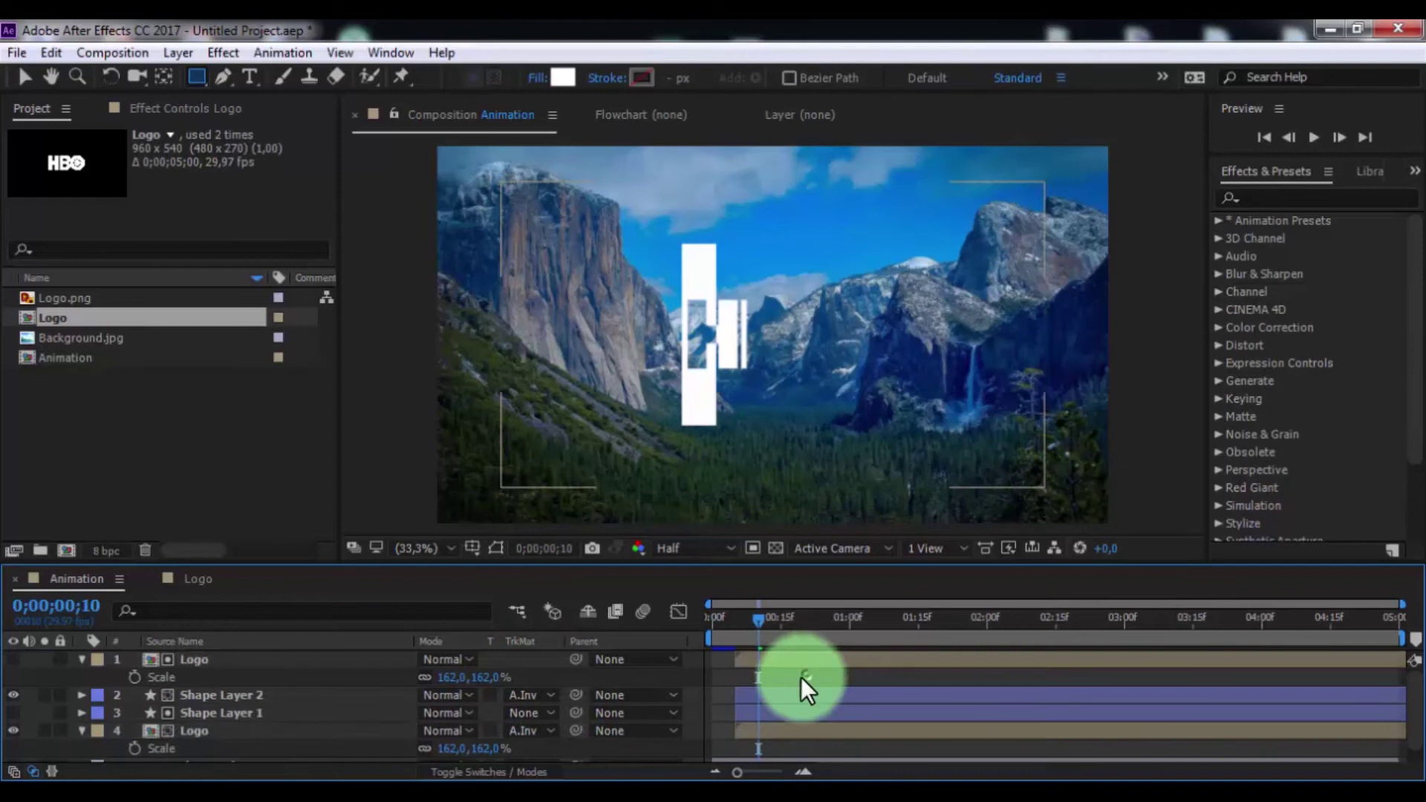
{"action": "left_click", "coordinate": [747, 655]}
{"action": "key", "text": "s"}
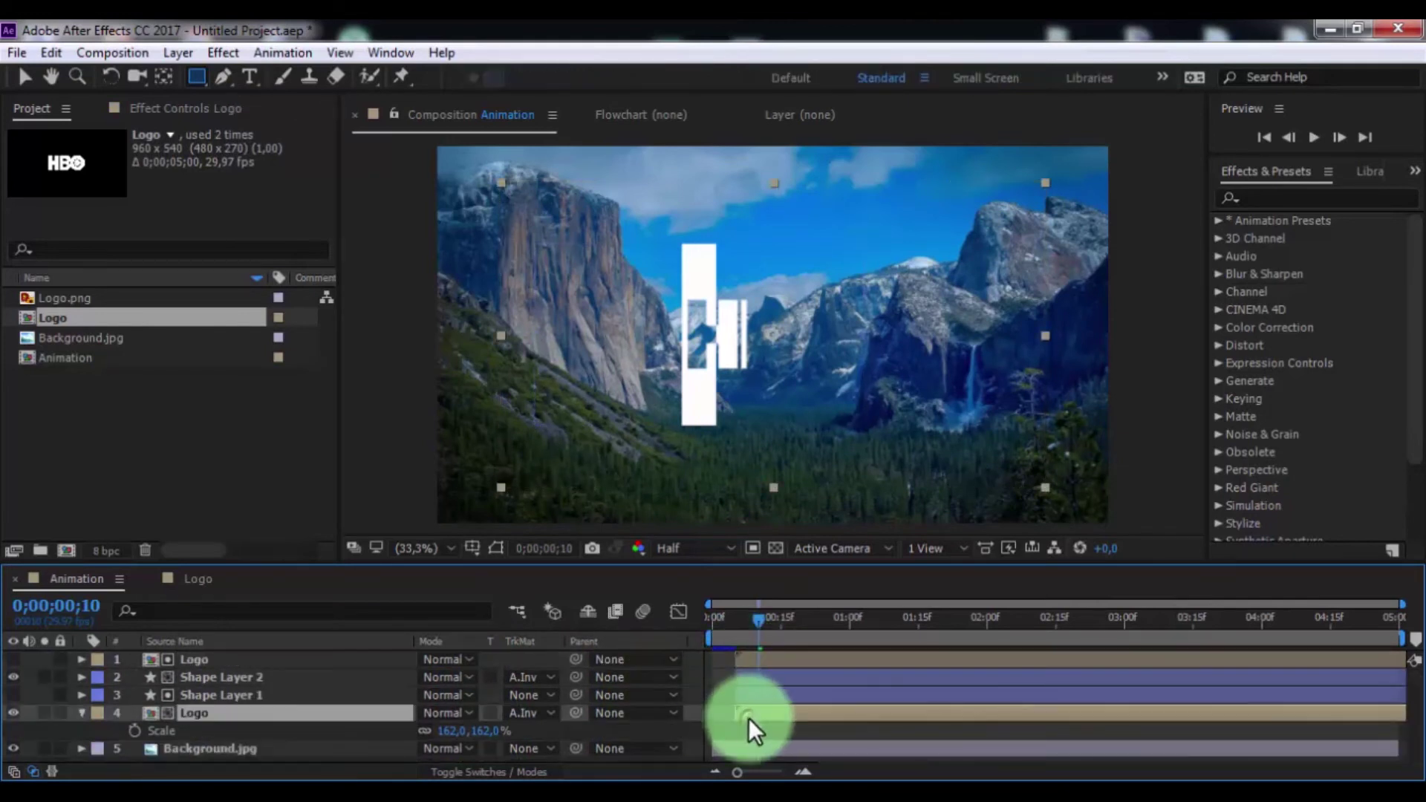
{"action": "left_click", "coordinate": [748, 679]}
Step: Reveal both shape layers' keyframes with U and select their Position keyframes
{"action": "left_click", "coordinate": [756, 691], "text": "shift"}
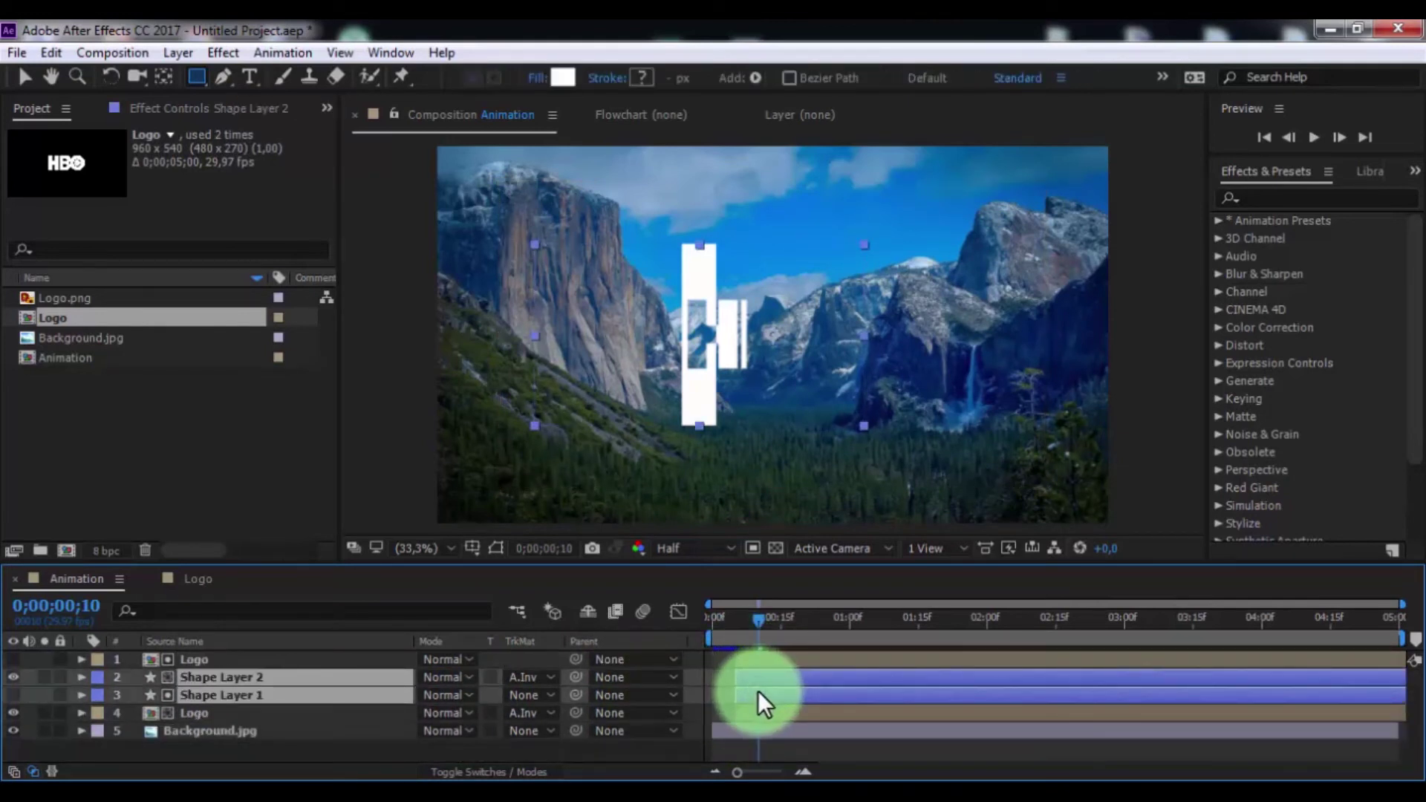
{"action": "key", "text": "u"}
{"action": "mouse_move", "coordinate": [867, 692]}
{"action": "left_mouse_down"}
{"action": "mouse_move", "coordinate": [721, 777]}
{"action": "mouse_move", "coordinate": [719, 715]}
{"action": "left_mouse_up"}
{"action": "left_click", "coordinate": [797, 716]}
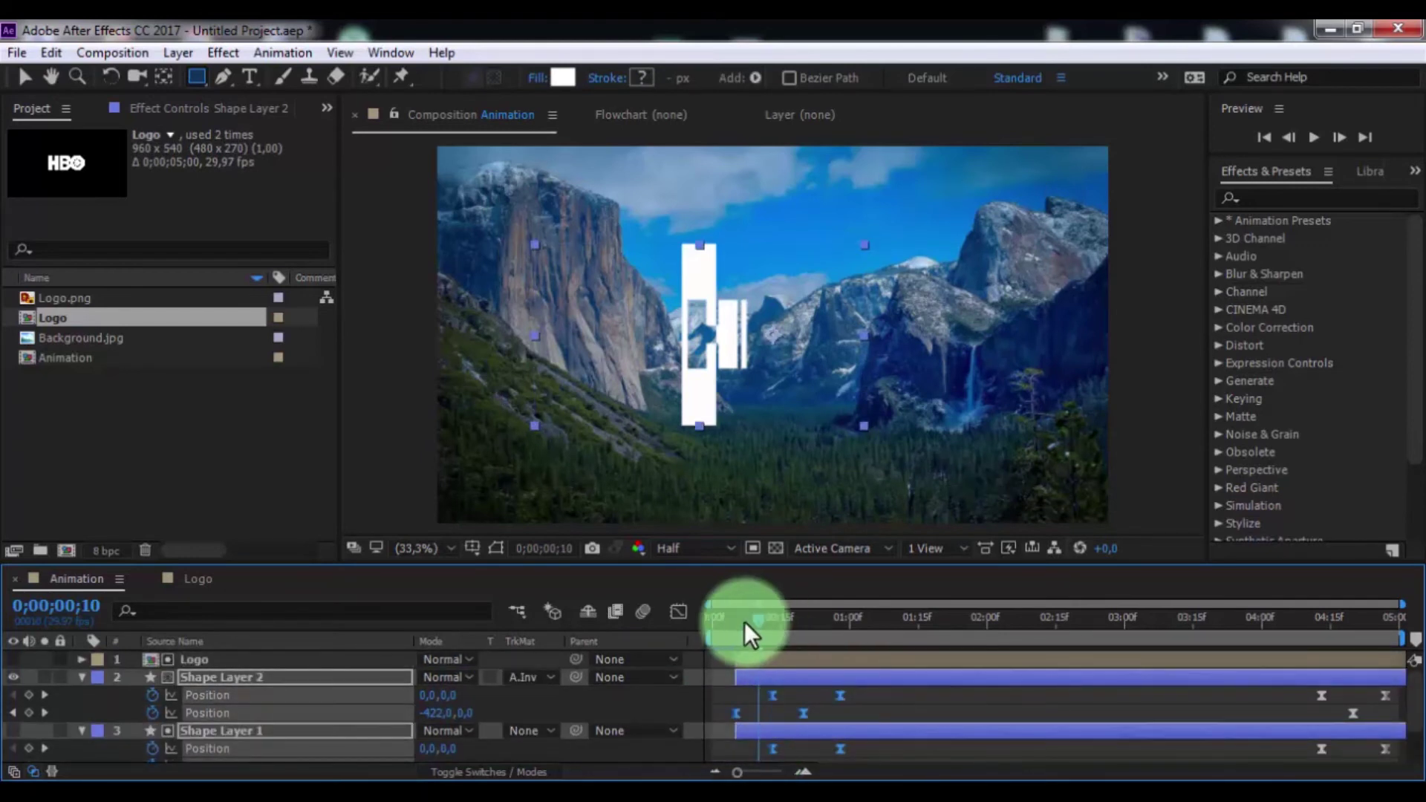
Step: Shift the selected Position keyframes a few frames earlier, then go to 3;00
{"action": "left_click_drag", "start_coordinate": [745, 621], "coordinate": [799, 627]}
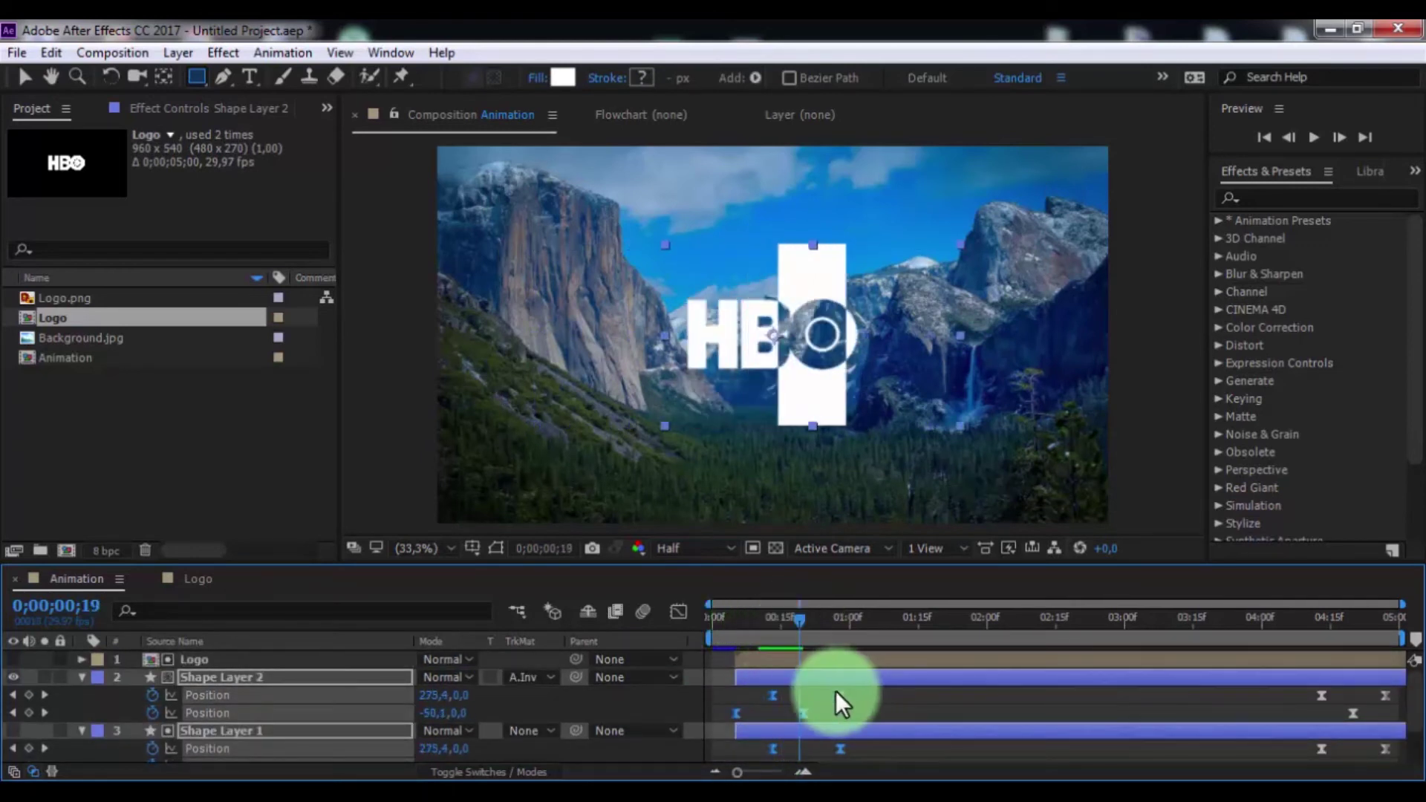
{"action": "left_click_drag", "start_coordinate": [807, 714], "coordinate": [796, 719]}
{"action": "left_click_drag", "start_coordinate": [798, 630], "coordinate": [790, 629]}
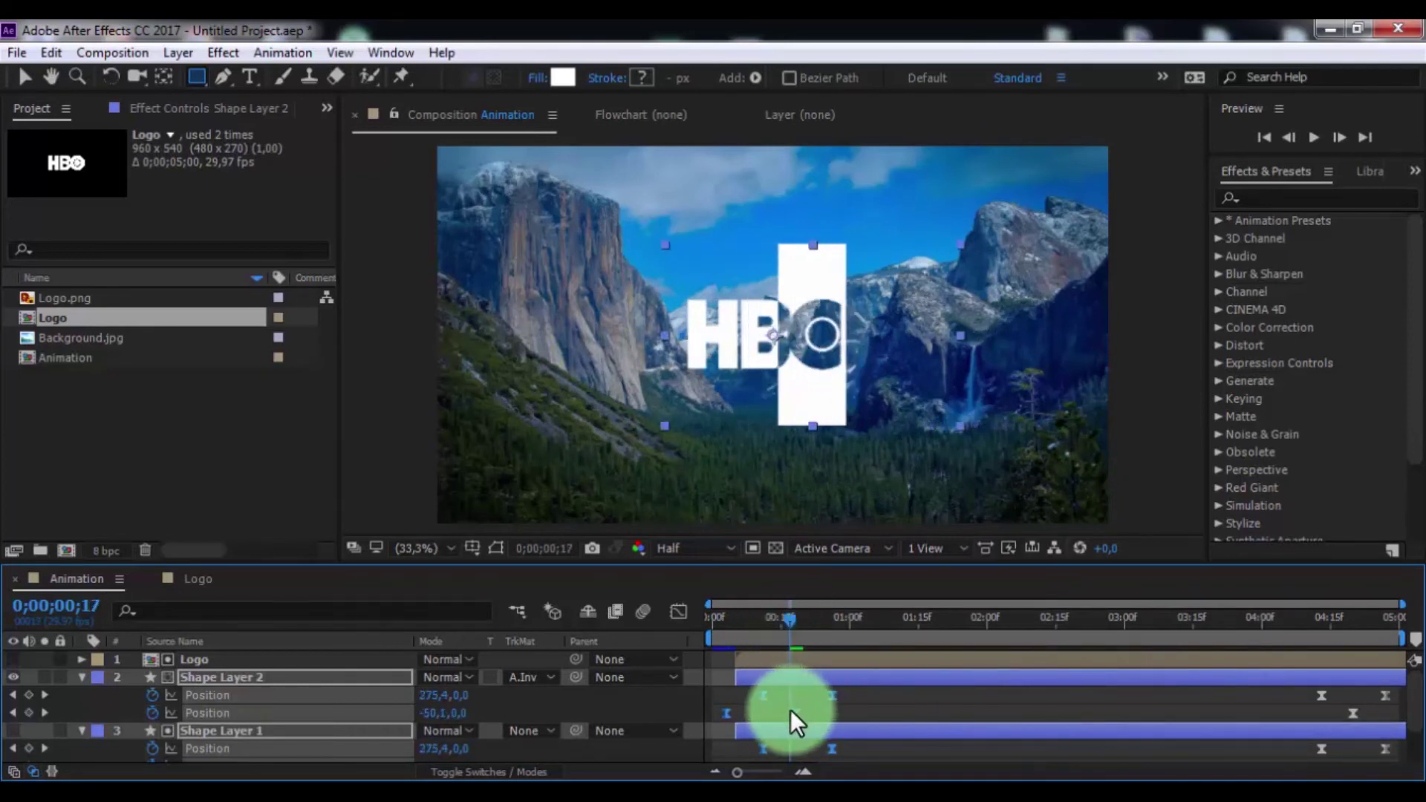
{"action": "left_click_drag", "start_coordinate": [790, 712], "coordinate": [786, 712]}
{"action": "mouse_move", "coordinate": [788, 626]}
{"action": "left_mouse_down"}
{"action": "mouse_move", "coordinate": [727, 648]}
{"action": "mouse_move", "coordinate": [1126, 676]}
{"action": "left_mouse_up"}
{"action": "left_click", "coordinate": [726, 648]}
{"action": "left_click", "coordinate": [1126, 661]}
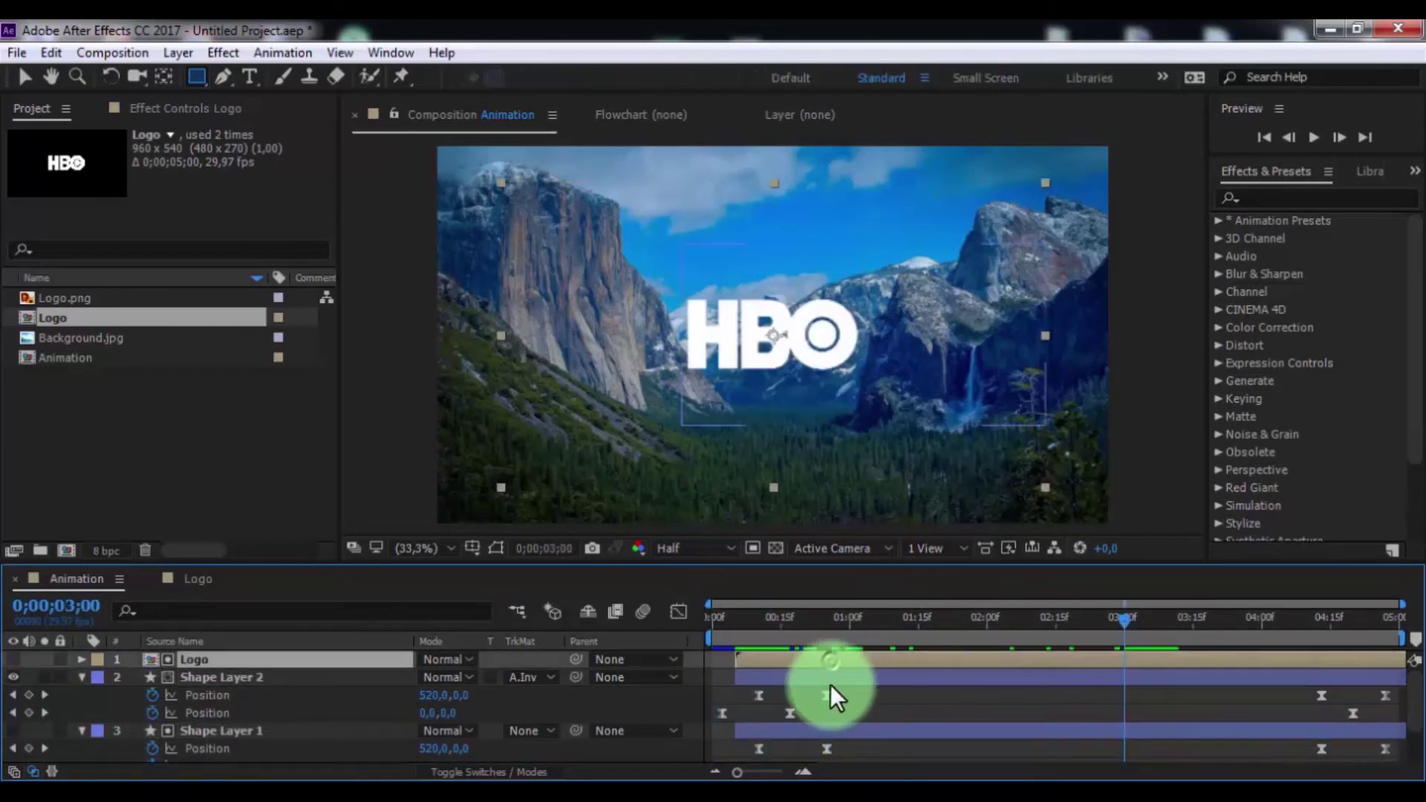
Step: Slide Shape Layer 1 and the lower Logo layer so they start at zero
{"action": "left_click", "coordinate": [830, 685]}
{"action": "left_click", "coordinate": [838, 732], "text": "shift"}
{"action": "scroll", "coordinate": [837, 733], "scroll_direction": "down", "scroll_amount": 3}
{"action": "left_click", "coordinate": [826, 737], "text": "shift"}
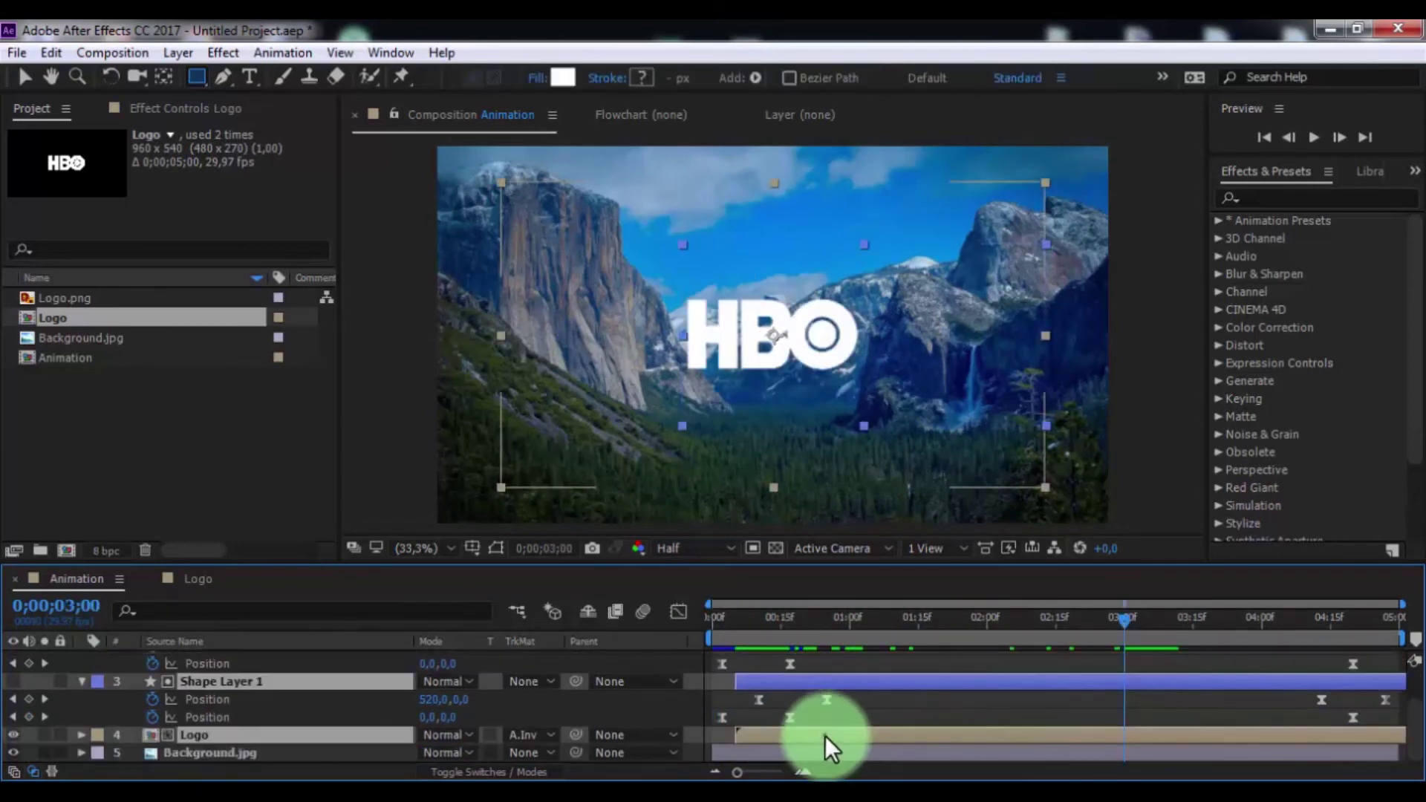
{"action": "left_click_drag", "start_coordinate": [823, 739], "coordinate": [809, 740]}
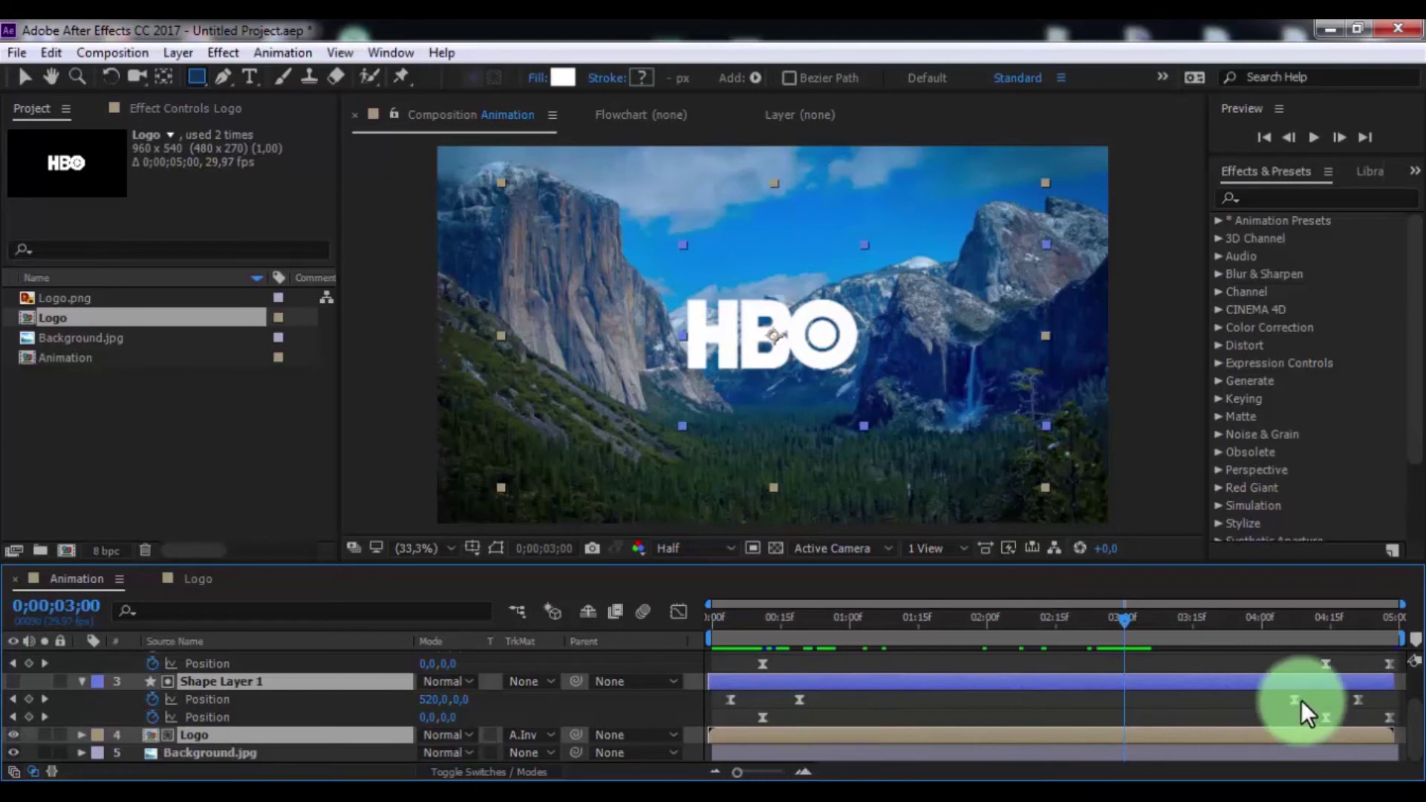
Step: Move Shape Layer 1's ending keyframes earlier and nudge Logo and Shape Layer 1 slightly later
{"action": "left_click_drag", "start_coordinate": [1271, 701], "coordinate": [1369, 763]}
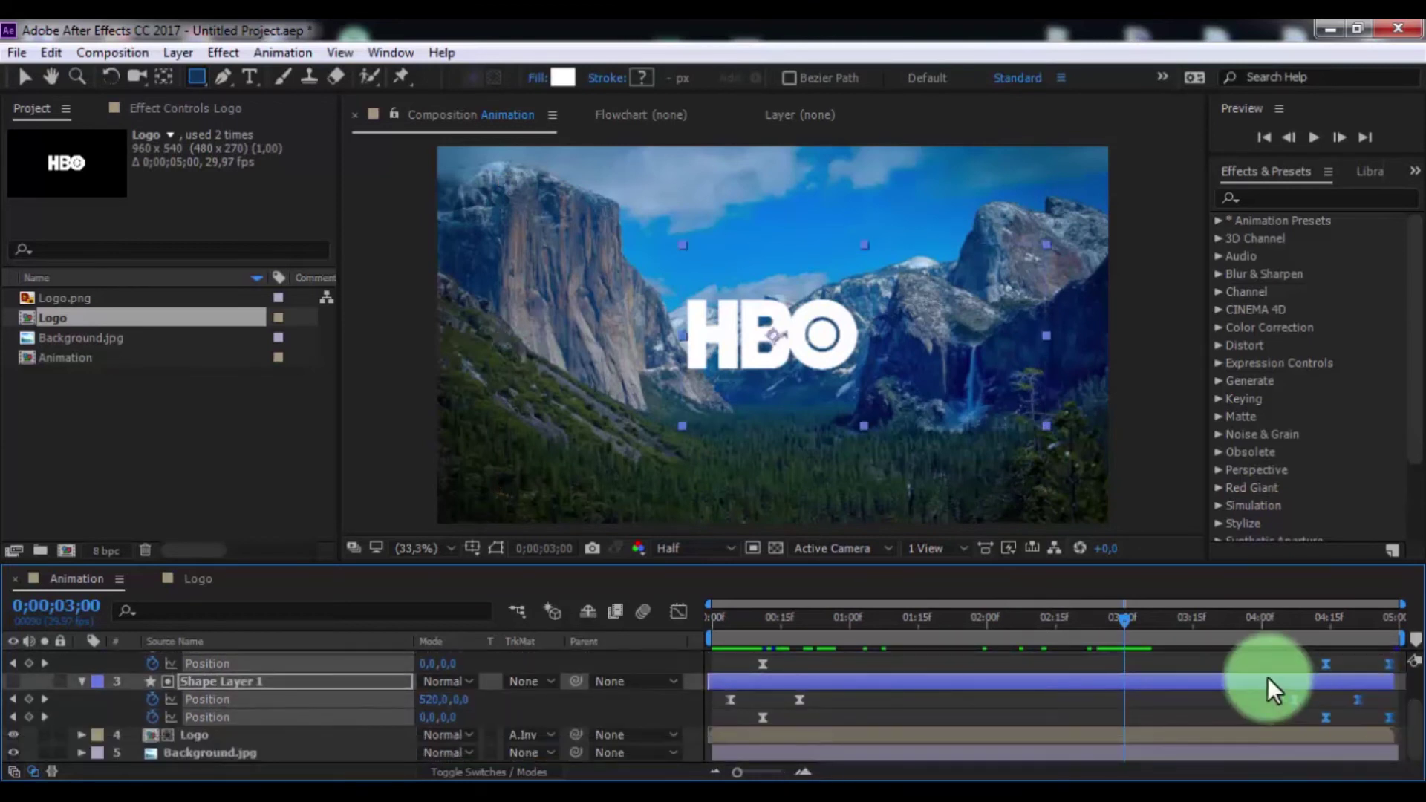
{"action": "left_click_drag", "start_coordinate": [1293, 697], "coordinate": [1175, 702]}
{"action": "scroll", "coordinate": [760, 702], "scroll_direction": "up", "scroll_amount": 3}
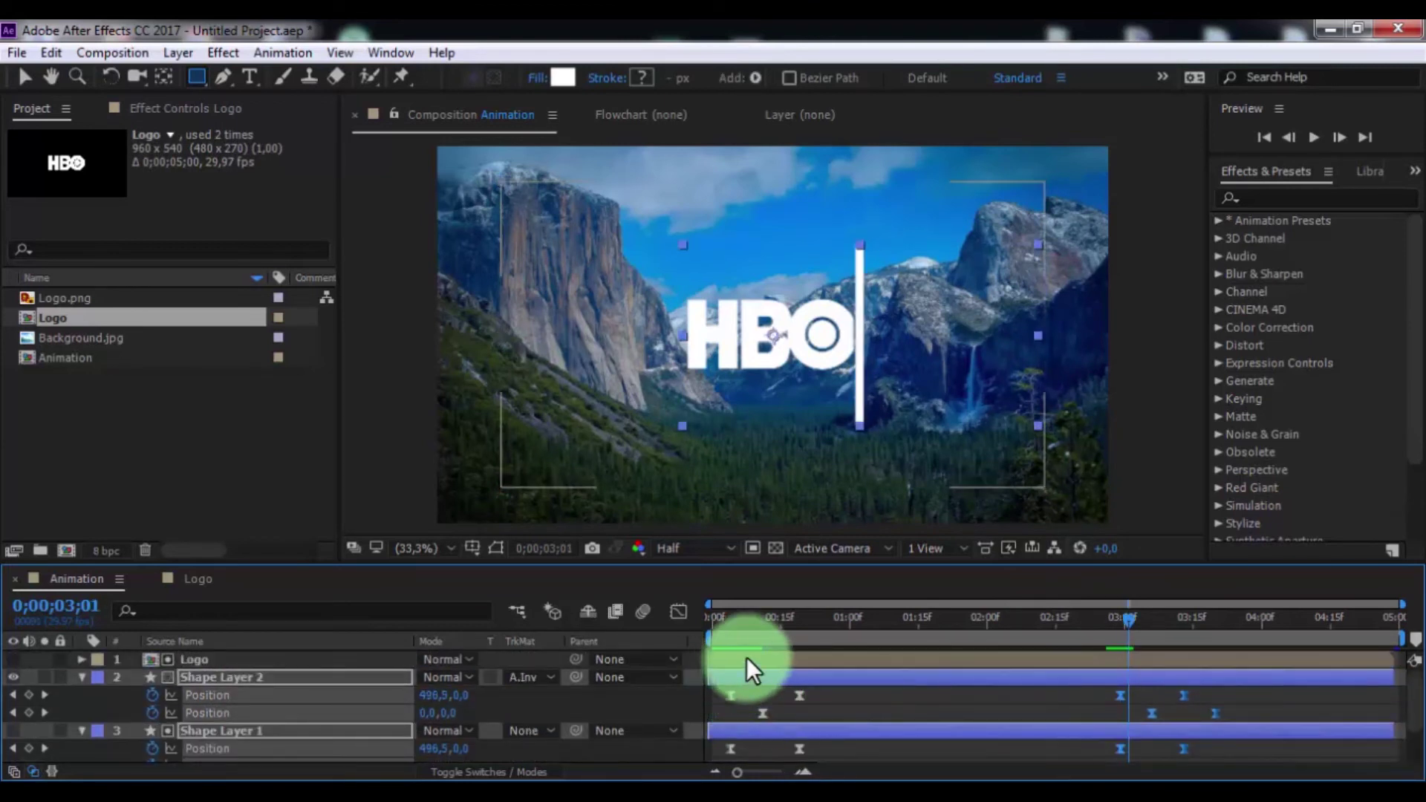
{"action": "left_click", "coordinate": [760, 731]}
{"action": "scroll", "coordinate": [764, 737], "scroll_direction": "down", "scroll_amount": 2}
{"action": "left_click", "coordinate": [765, 736]}
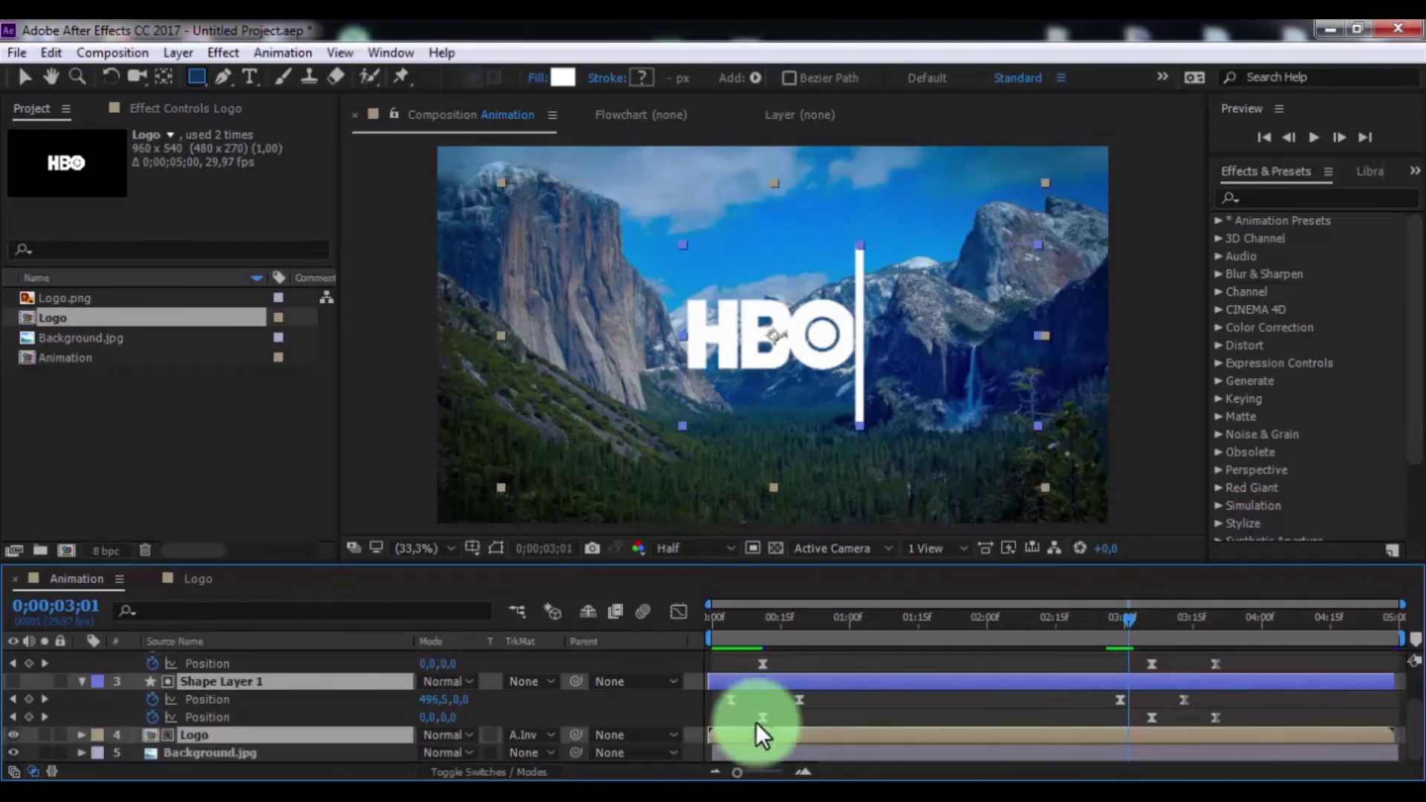
{"action": "left_click_drag", "start_coordinate": [762, 736], "coordinate": [793, 736]}
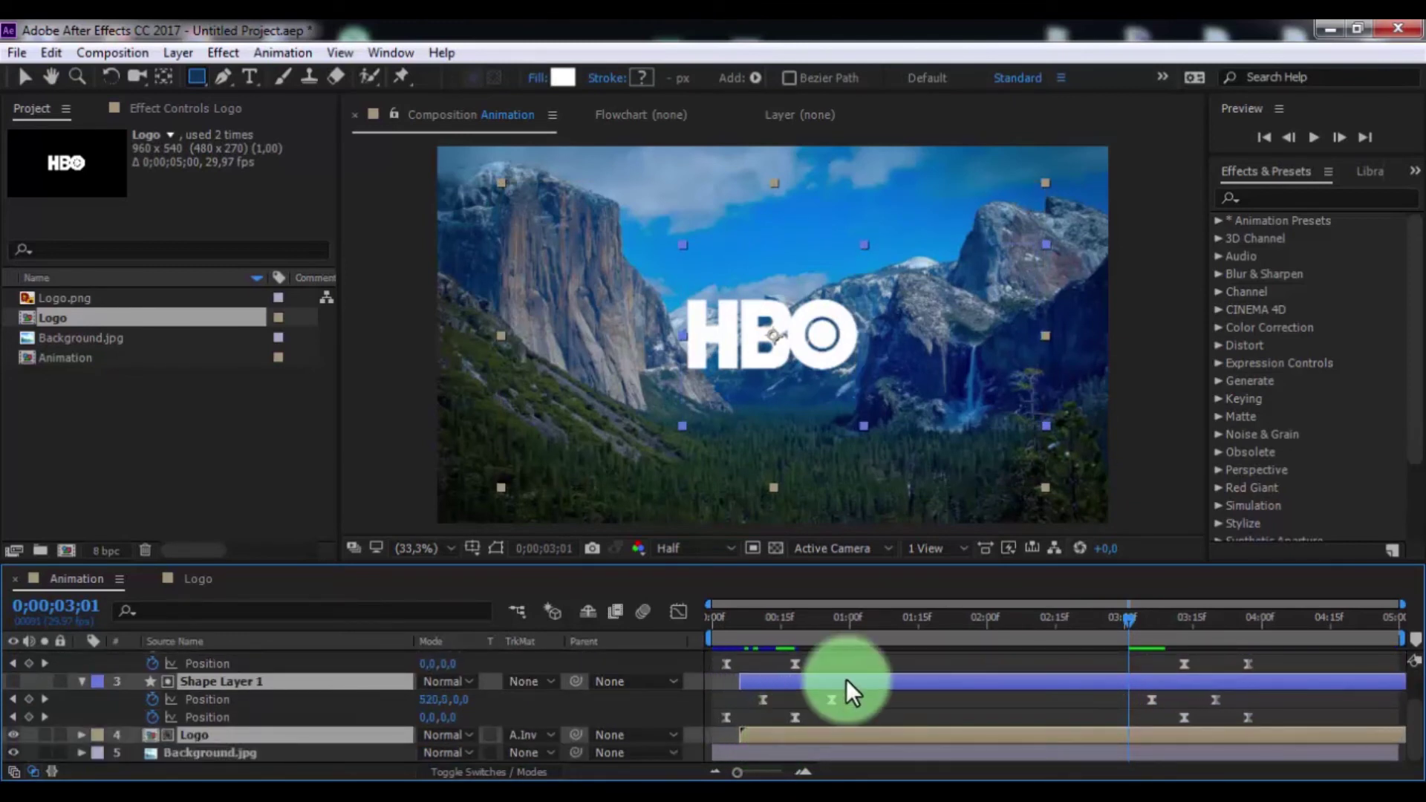
Step: Place the exit Position keyframes just after 3;00 and preview the bars leaving
{"action": "left_click", "coordinate": [1157, 639]}
{"action": "left_click_drag", "start_coordinate": [1130, 623], "coordinate": [1178, 627]}
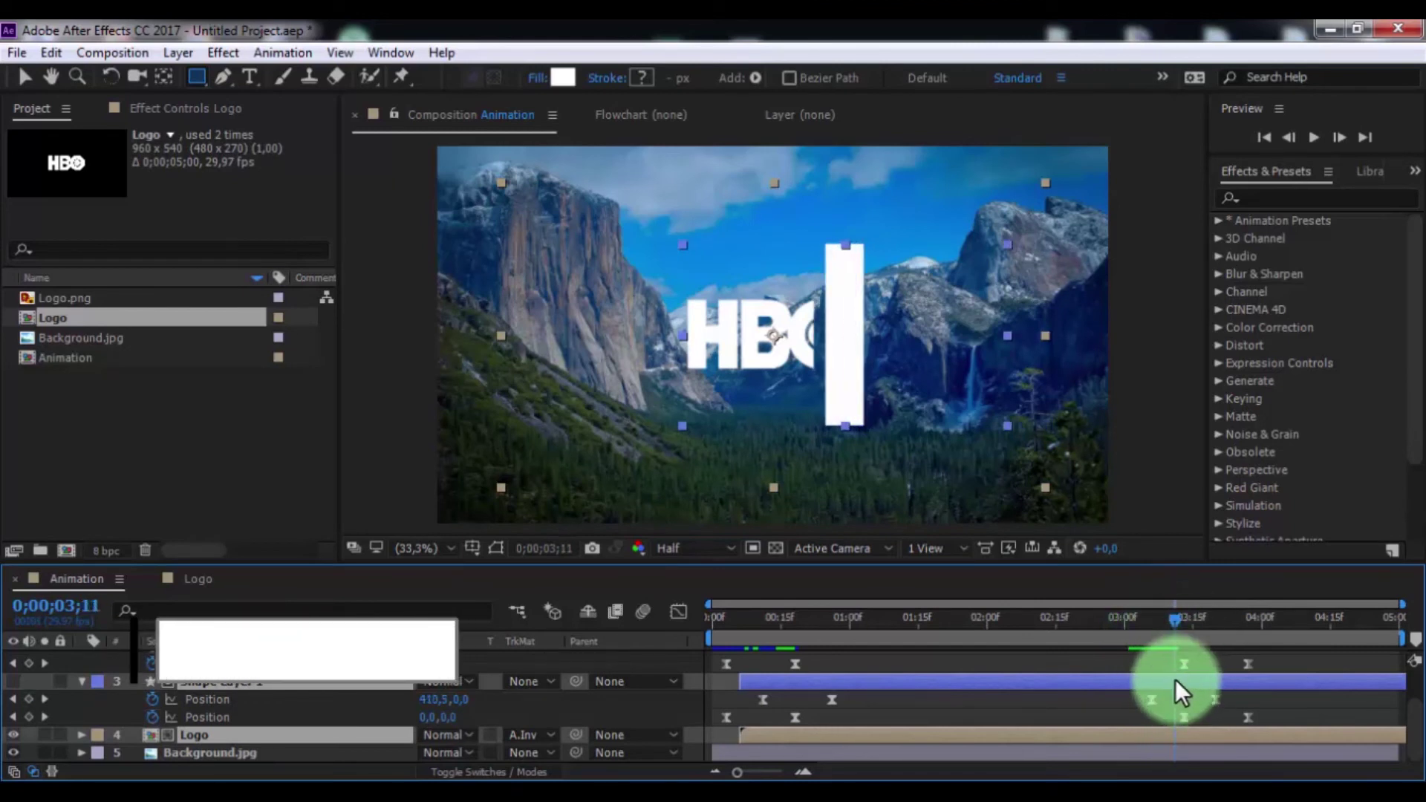
{"action": "left_click_drag", "start_coordinate": [1134, 694], "coordinate": [1243, 771]}
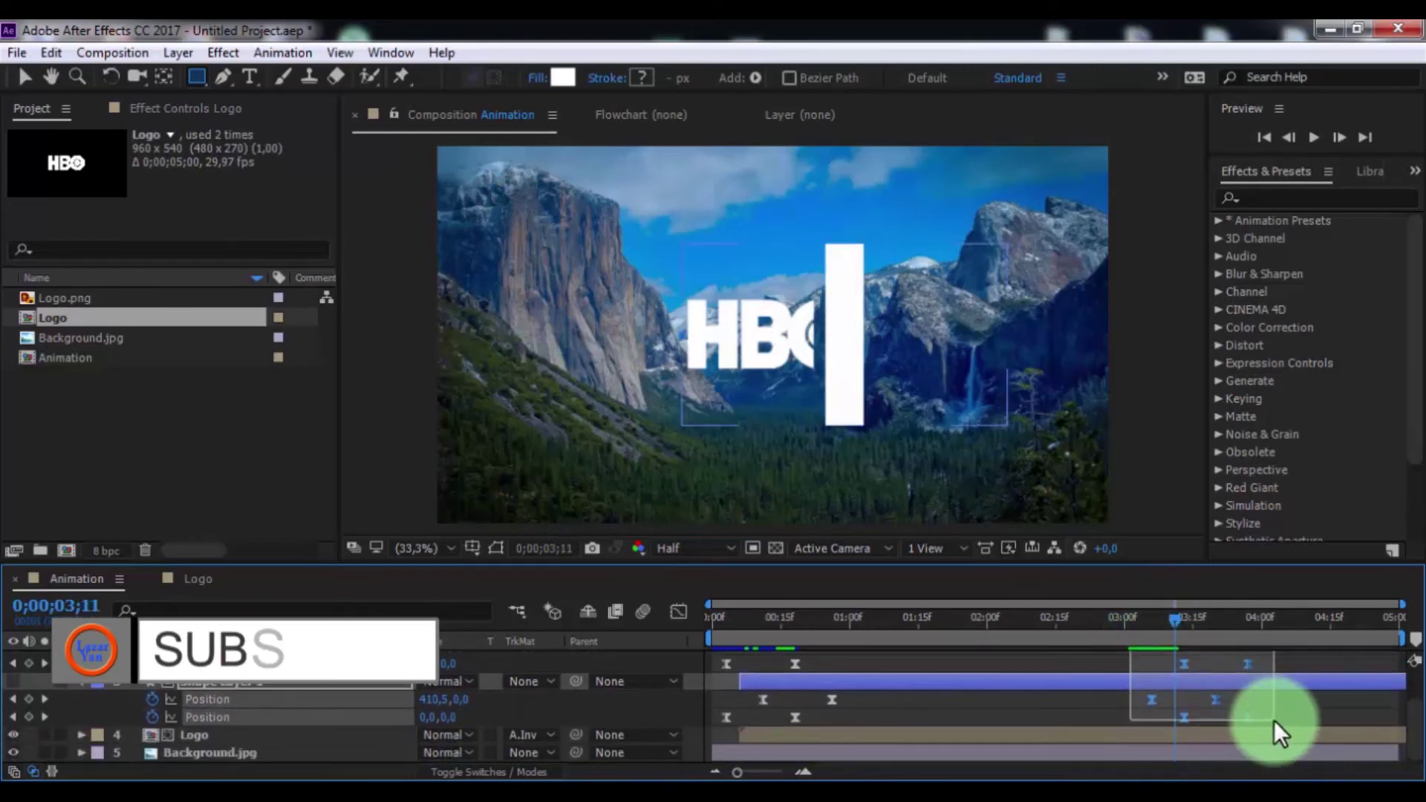
{"action": "left_click_drag", "start_coordinate": [1148, 707], "coordinate": [1134, 700]}
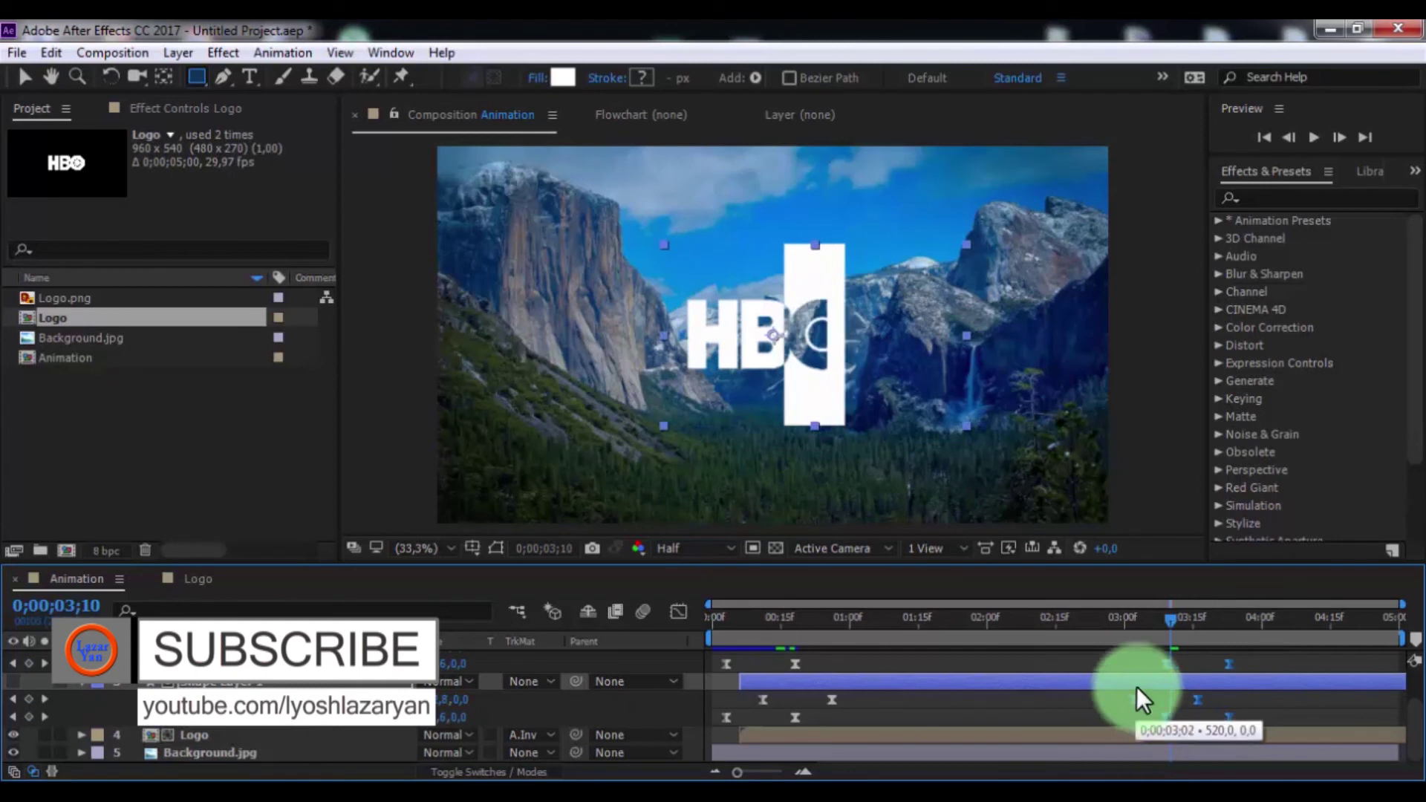
{"action": "mouse_move", "coordinate": [1164, 621]}
{"action": "left_mouse_down"}
{"action": "mouse_move", "coordinate": [1148, 625]}
{"action": "mouse_move", "coordinate": [1200, 643]}
{"action": "left_mouse_up"}
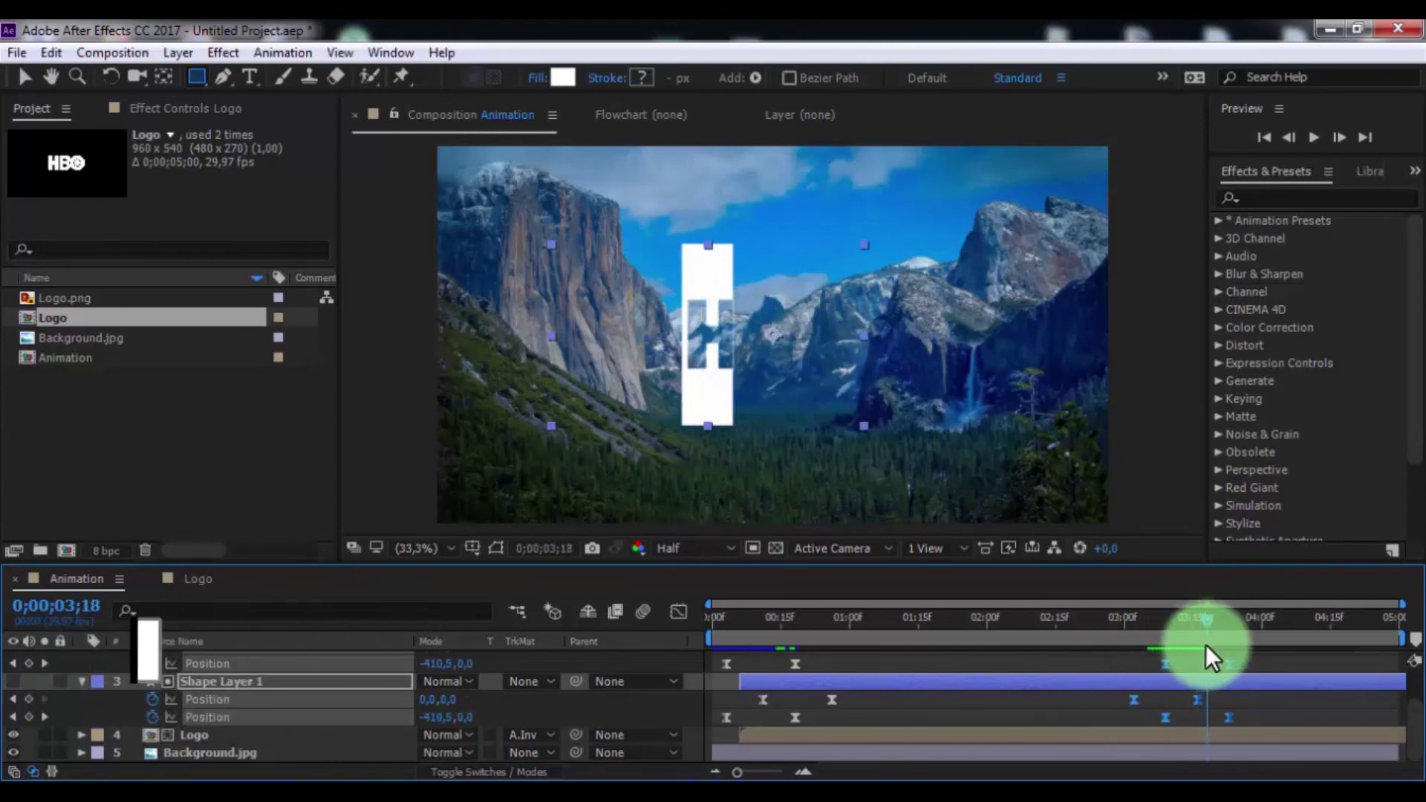
{"action": "left_click_drag", "start_coordinate": [1200, 643], "coordinate": [1252, 645]}
{"action": "left_click", "coordinate": [929, 701]}
{"action": "scroll", "coordinate": [251, 688], "scroll_direction": "up", "scroll_amount": 3}
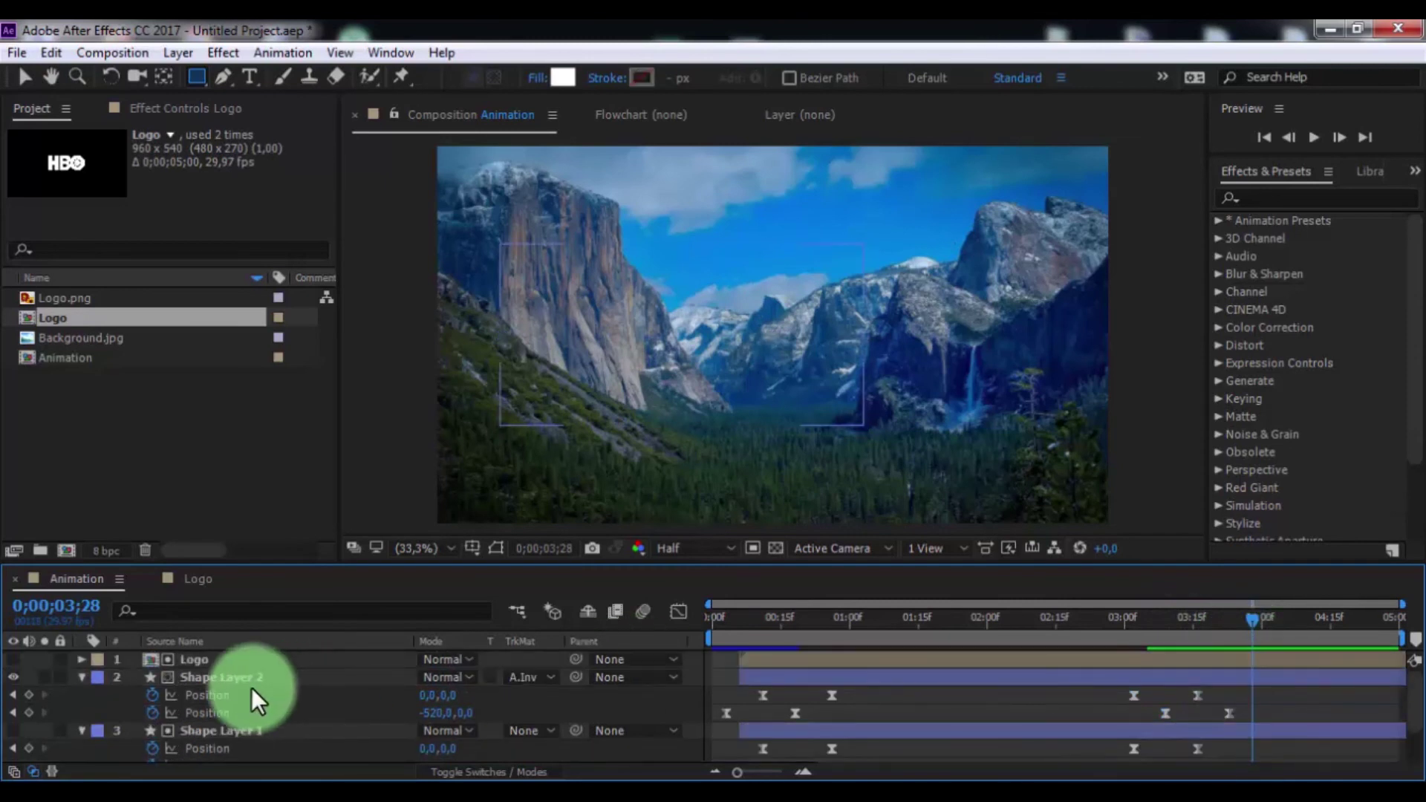
Step: Collapse the property lists of Shape Layer 2 and Shape Layer 1
{"action": "left_click", "coordinate": [81, 676]}
{"action": "left_click", "coordinate": [82, 695]}
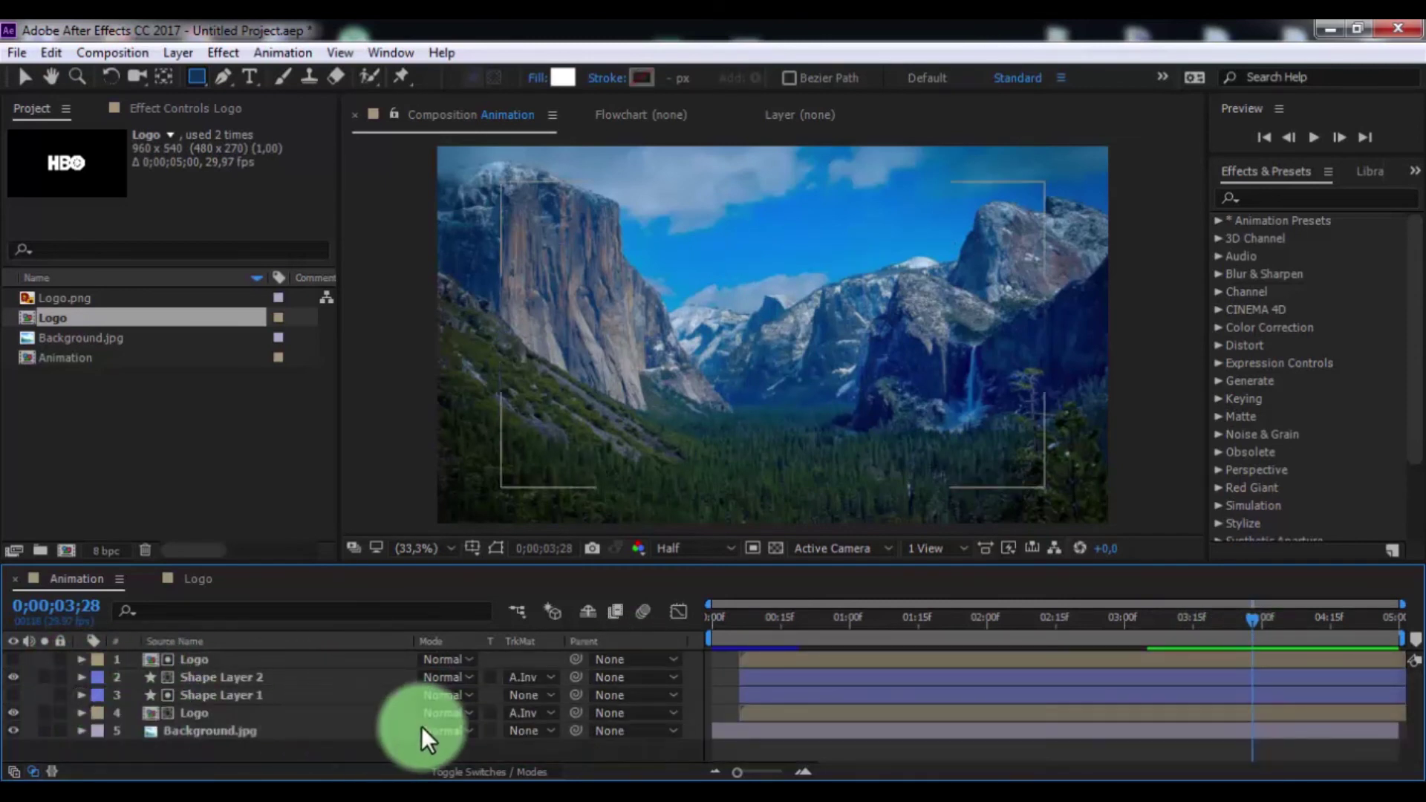